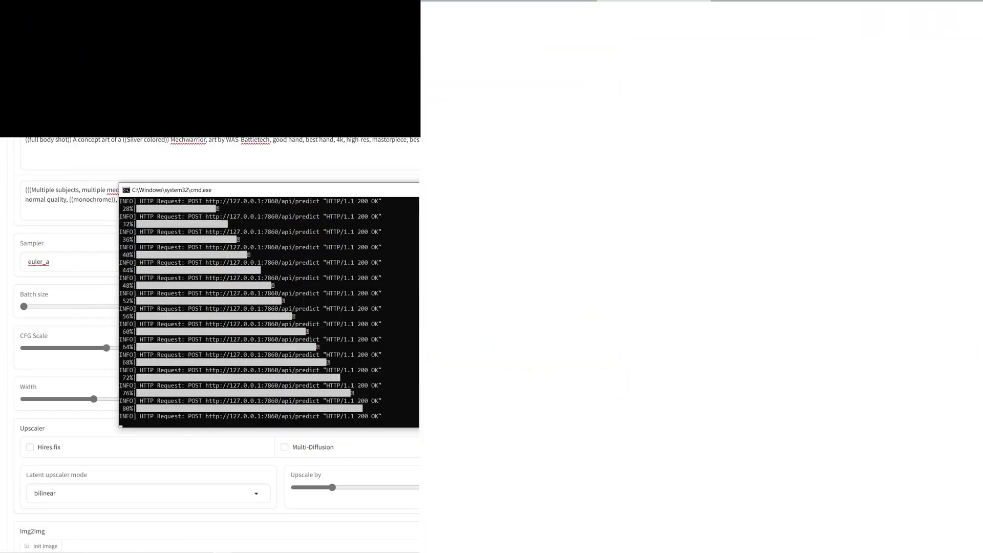
- Look through the generated mech images on page 1 of the Images Browser
{"action": "scroll", "coordinate": [660, 284], "scroll_direction": "down", "scroll_amount": 3}
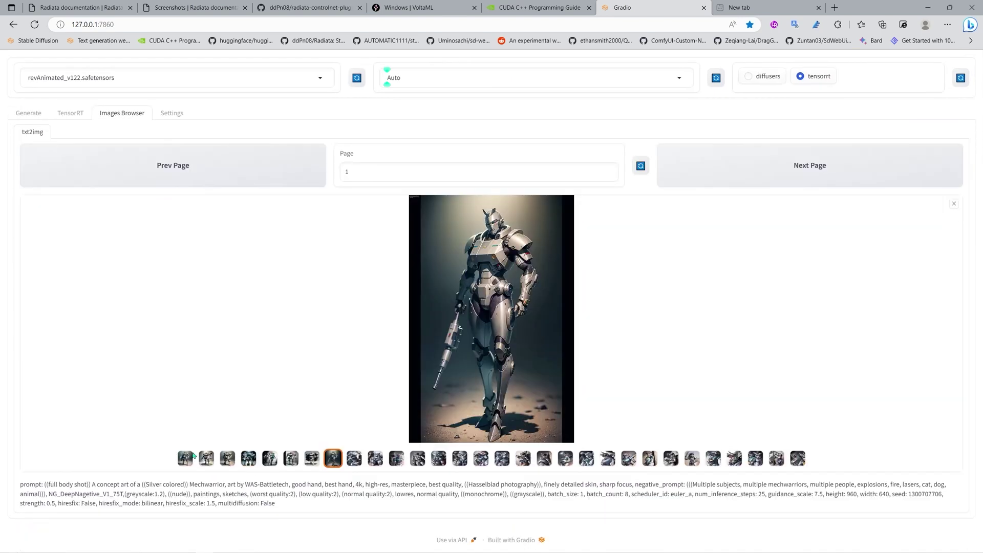
{"action": "left_click", "coordinate": [206, 457]}
{"action": "left_click", "coordinate": [228, 459]}
{"action": "left_click", "coordinate": [248, 459]}
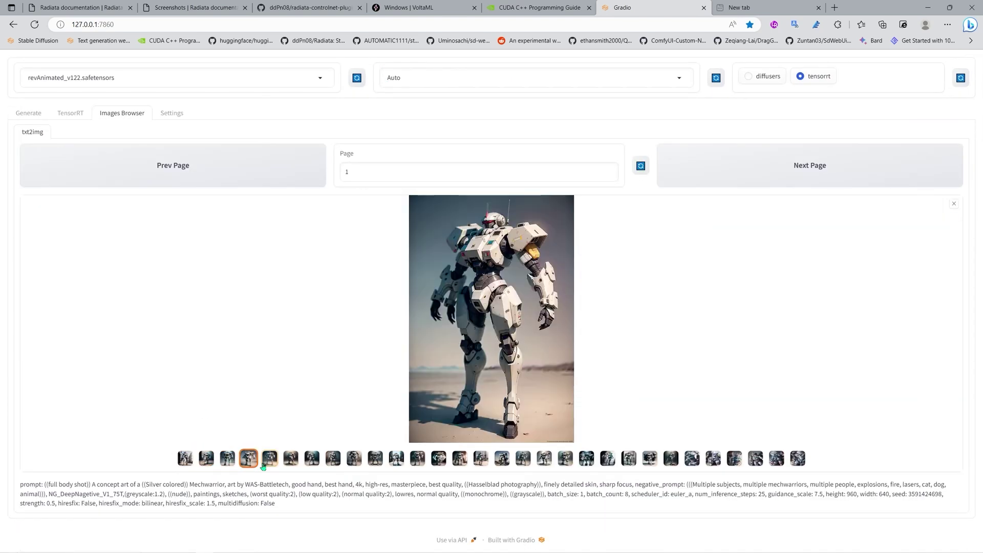
{"action": "left_click", "coordinate": [270, 459]}
{"action": "left_click", "coordinate": [291, 459]}
{"action": "left_click", "coordinate": [311, 459]}
{"action": "left_click", "coordinate": [332, 458]}
{"action": "left_click", "coordinate": [353, 459]}
{"action": "left_click", "coordinate": [375, 459]}
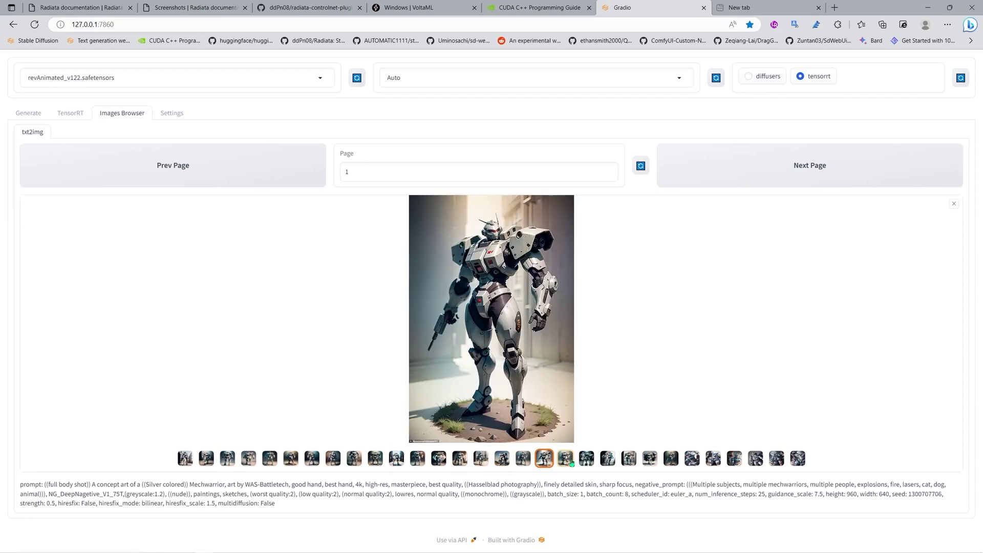
{"action": "left_click", "coordinate": [586, 459]}
{"action": "left_click", "coordinate": [607, 459]}
{"action": "left_click", "coordinate": [629, 459]}
{"action": "left_click", "coordinate": [649, 459]}
{"action": "left_click", "coordinate": [693, 459]}
{"action": "left_click", "coordinate": [713, 459]}
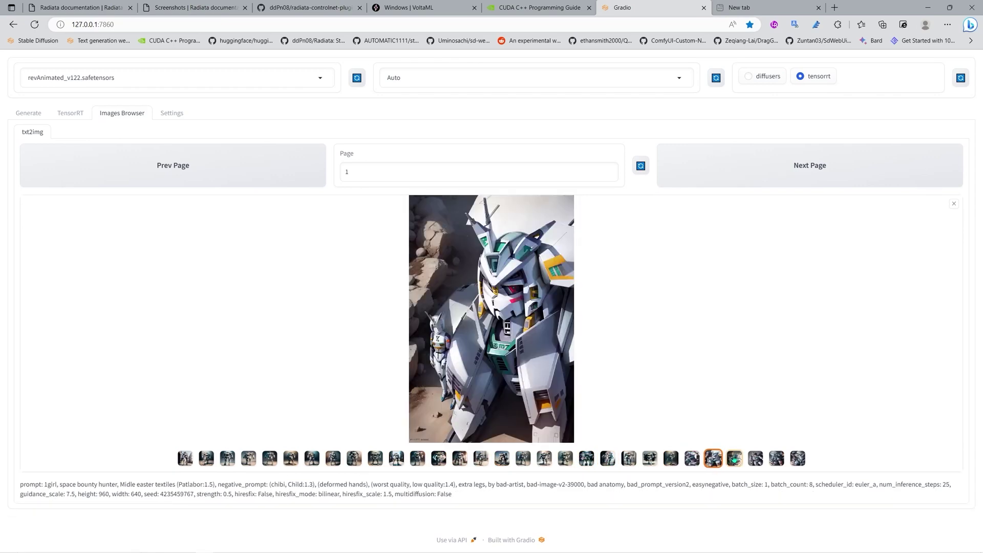
{"action": "left_click", "coordinate": [734, 459]}
{"action": "left_click", "coordinate": [755, 459]}
- View a series of images on page 2 of the gallery and a few more on page 1
{"action": "left_click", "coordinate": [809, 165]}
{"action": "left_click", "coordinate": [185, 458]}
{"action": "left_click", "coordinate": [206, 459]}
{"action": "left_click", "coordinate": [227, 458]}
{"action": "left_click", "coordinate": [249, 459]}
{"action": "left_click", "coordinate": [270, 458]}
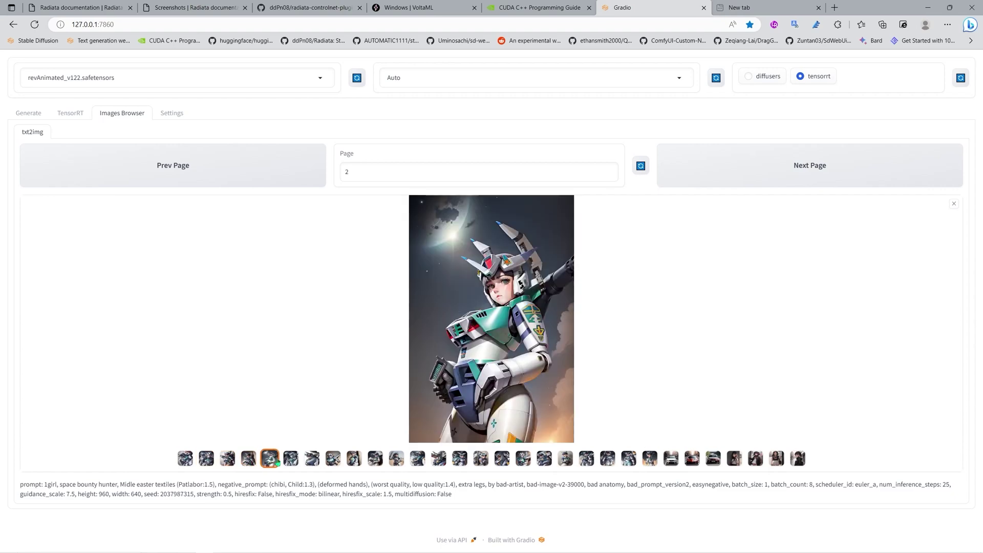
{"action": "left_click", "coordinate": [291, 459]}
{"action": "left_click", "coordinate": [333, 459]}
{"action": "left_click", "coordinate": [354, 458]}
{"action": "left_click", "coordinate": [375, 459]}
{"action": "left_click", "coordinate": [396, 459]}
{"action": "left_click", "coordinate": [418, 459]}
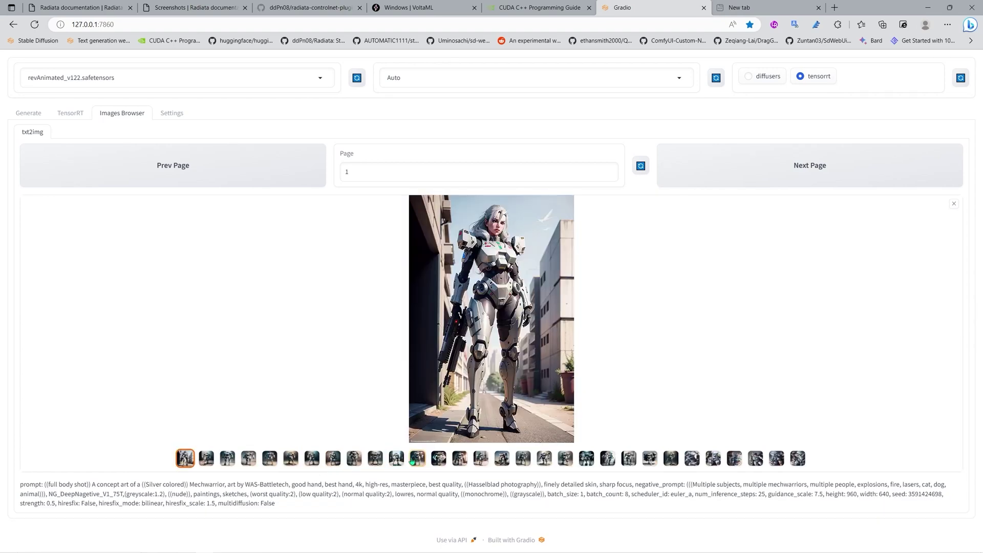
{"action": "left_click", "coordinate": [418, 458]}
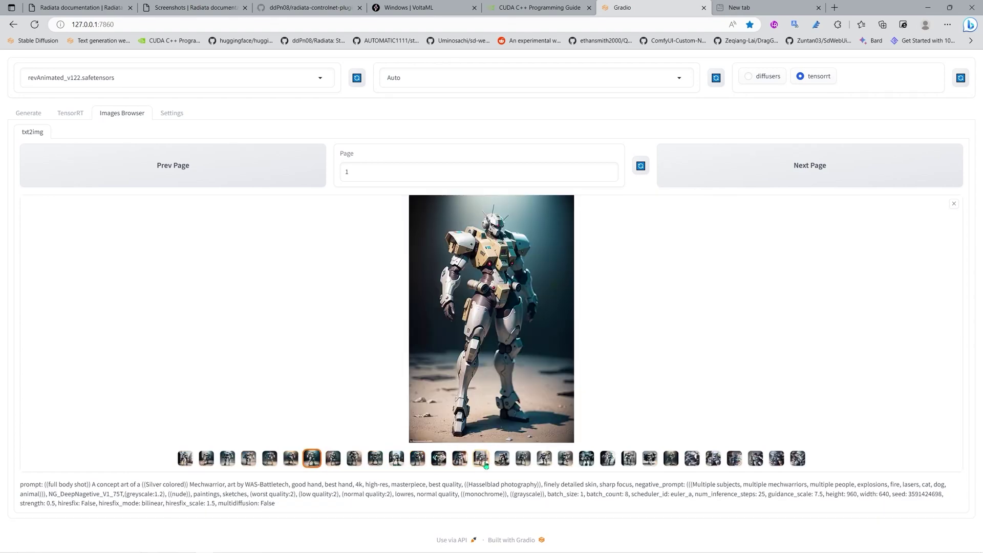
{"action": "left_click", "coordinate": [396, 459]}
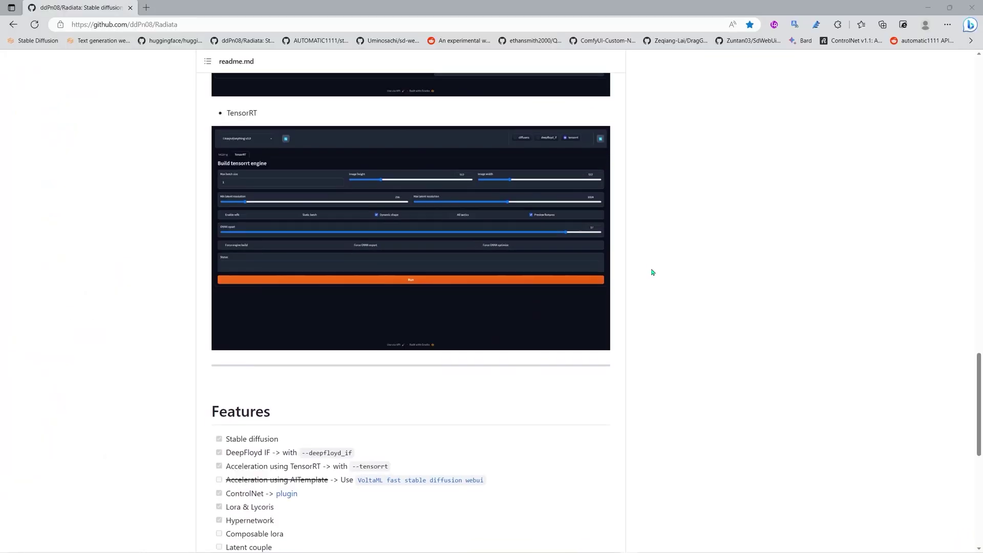
- Open the VoltaML fast stable diffusion webui link from the Radiata readme's Features list in a new tab and view it
{"action": "scroll", "coordinate": [651, 272], "scroll_direction": "down", "scroll_amount": 4}
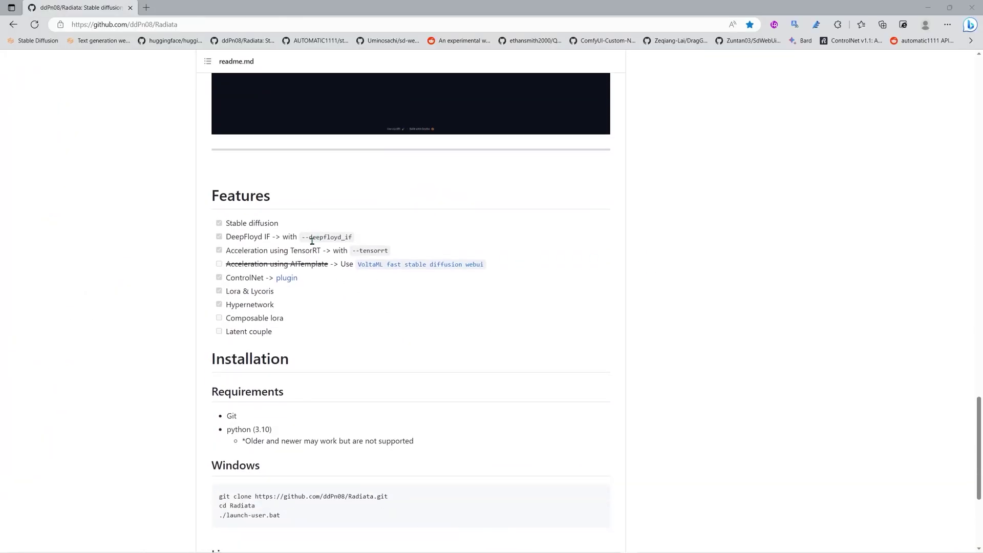
{"action": "left_click_drag", "start_coordinate": [303, 237], "coordinate": [392, 254]}
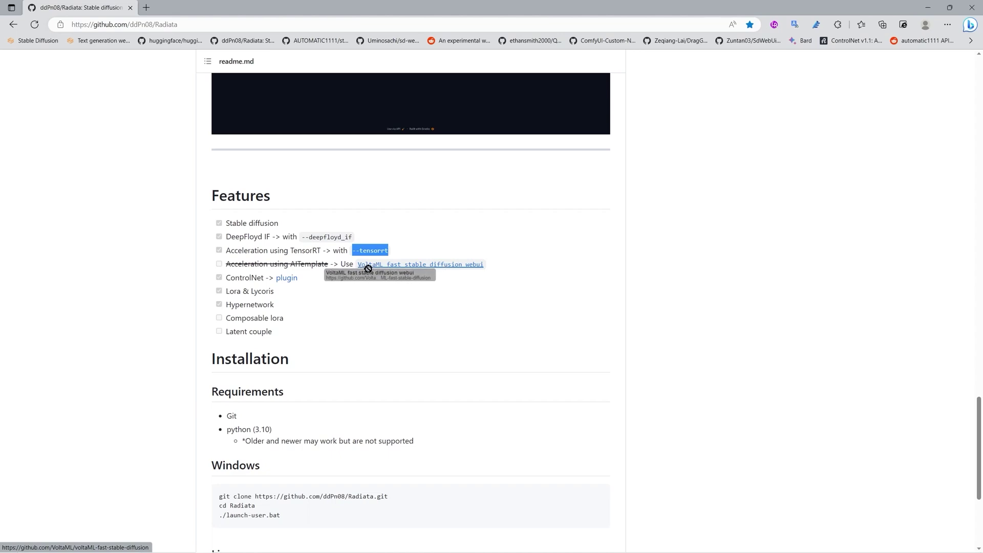
{"action": "right_click", "coordinate": [381, 265]}
{"action": "left_click", "coordinate": [403, 272]}
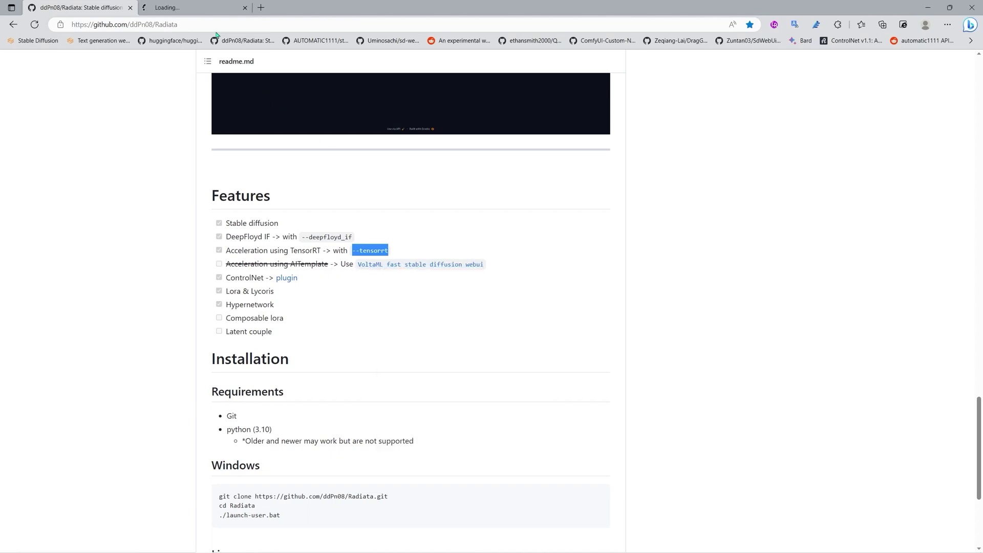
{"action": "left_click", "coordinate": [180, 8]}
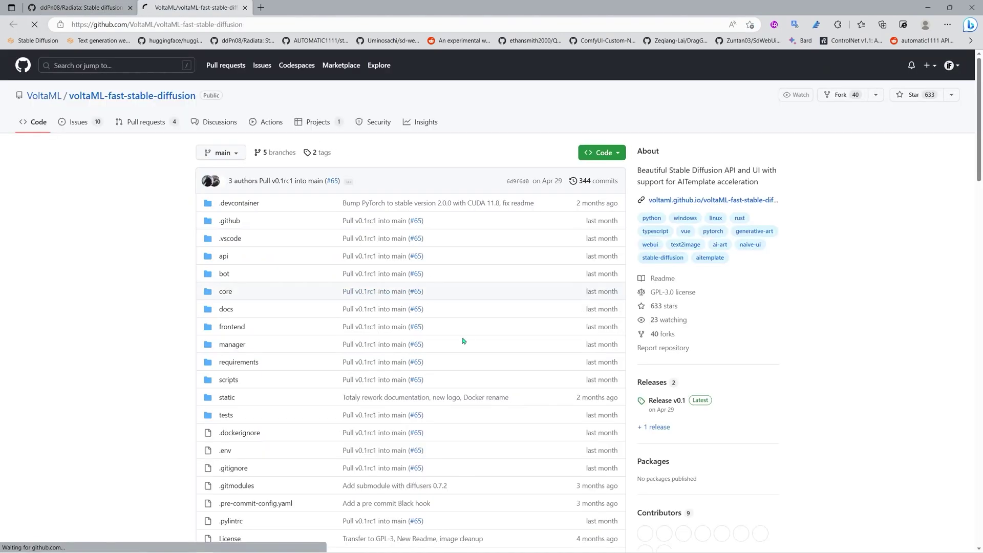
- Expand the API, Discord Bot and DevOps entries in the Tech Stack section of the VoltaML README
{"action": "scroll", "coordinate": [461, 337], "scroll_direction": "down", "scroll_amount": 10}
{"action": "scroll", "coordinate": [461, 337], "scroll_direction": "down", "scroll_amount": 3}
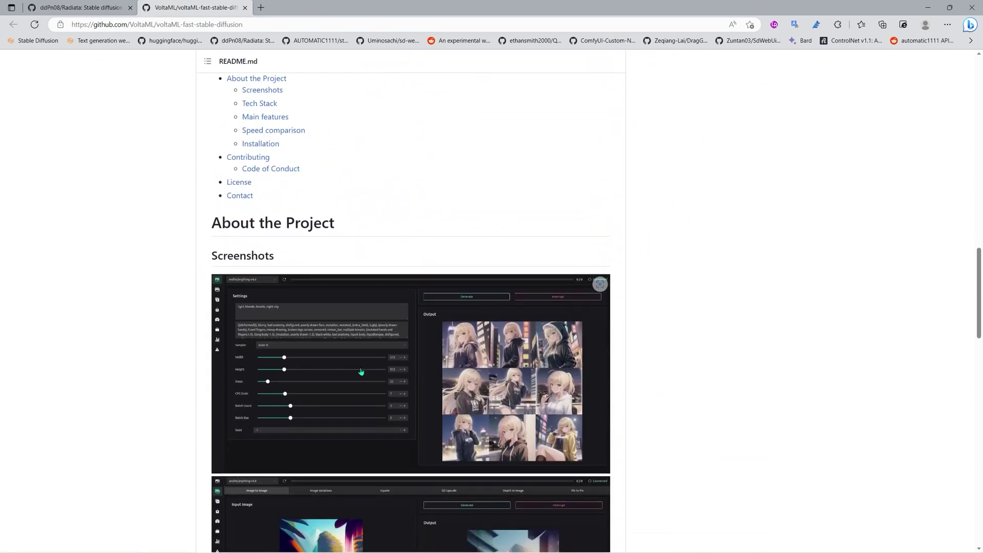
{"action": "scroll", "coordinate": [407, 355], "scroll_direction": "down", "scroll_amount": 4}
{"action": "scroll", "coordinate": [407, 355], "scroll_direction": "down", "scroll_amount": 4}
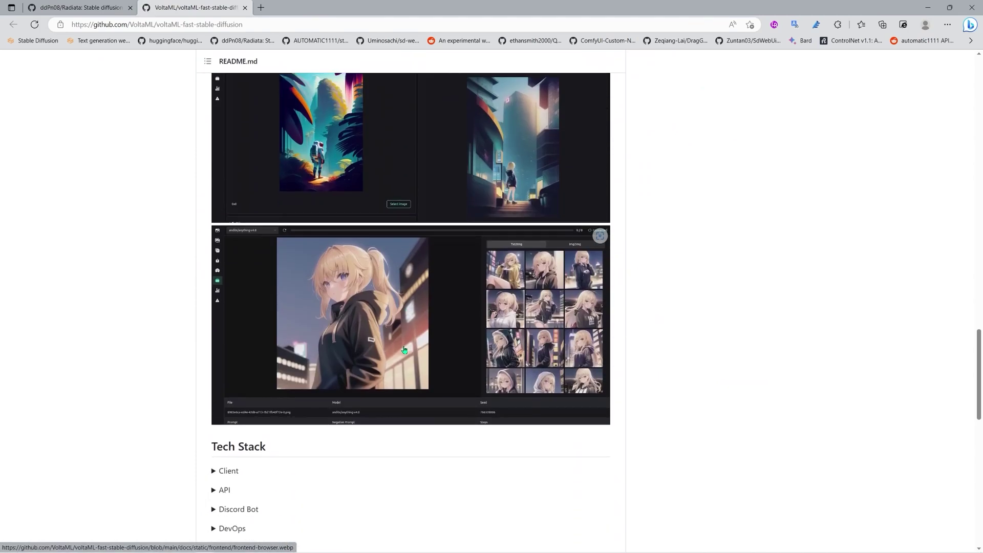
{"action": "scroll", "coordinate": [404, 348], "scroll_direction": "down", "scroll_amount": 4}
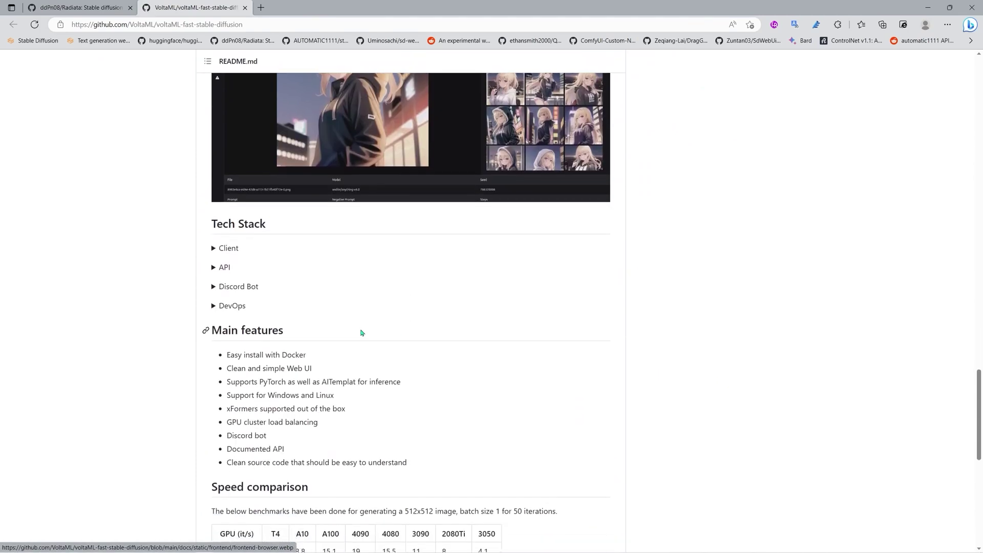
{"action": "left_click", "coordinate": [215, 264]}
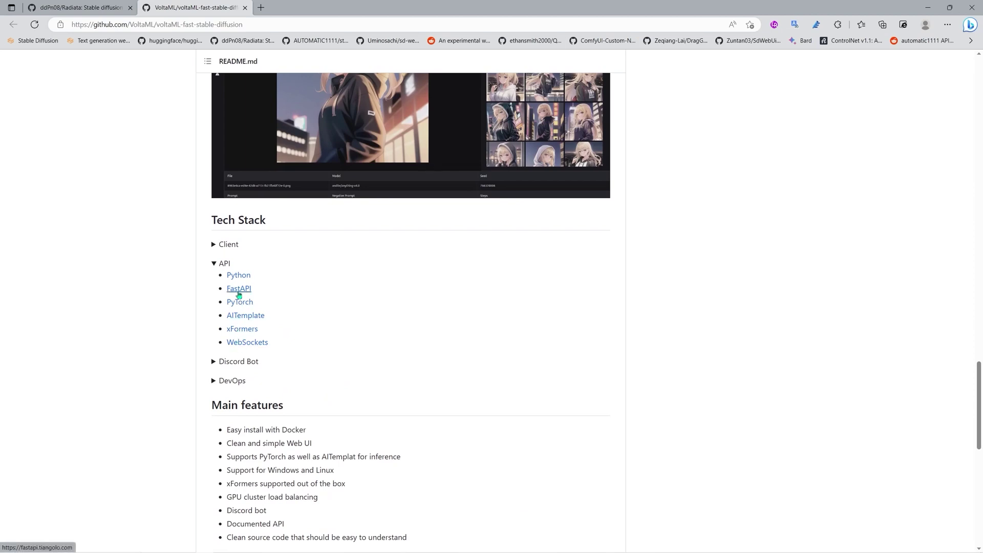
{"action": "left_click", "coordinate": [214, 363]}
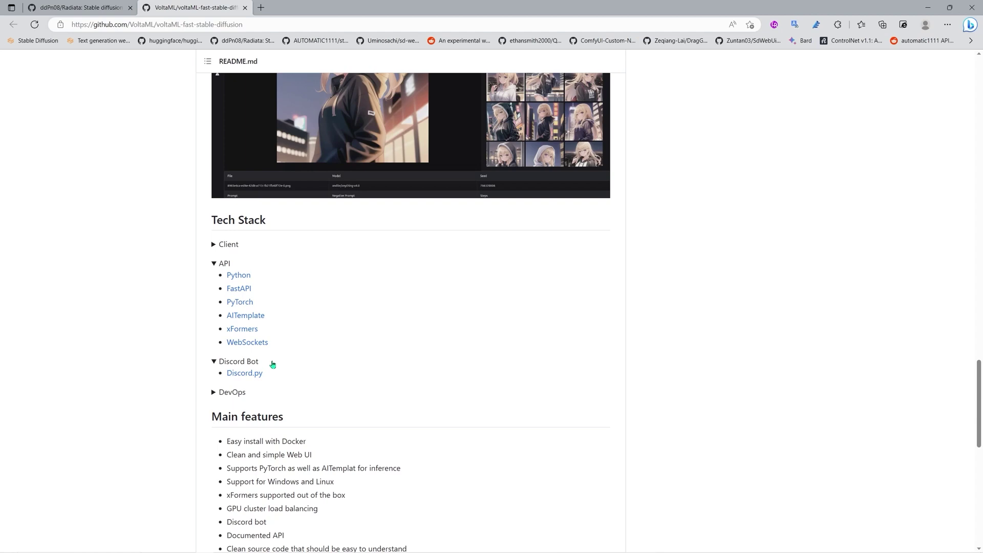
{"action": "left_click", "coordinate": [215, 393]}
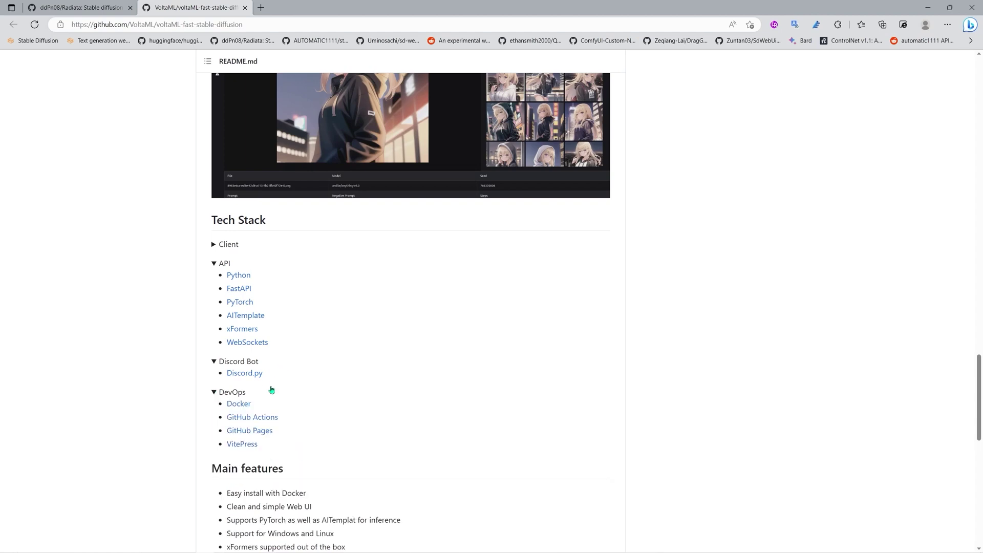
- Review the VoltaML README's main features, speed comparison and installation sections, and return to the start of the page
{"action": "scroll", "coordinate": [298, 391], "scroll_direction": "down", "scroll_amount": 1}
{"action": "scroll", "coordinate": [307, 397], "scroll_direction": "down", "scroll_amount": 2}
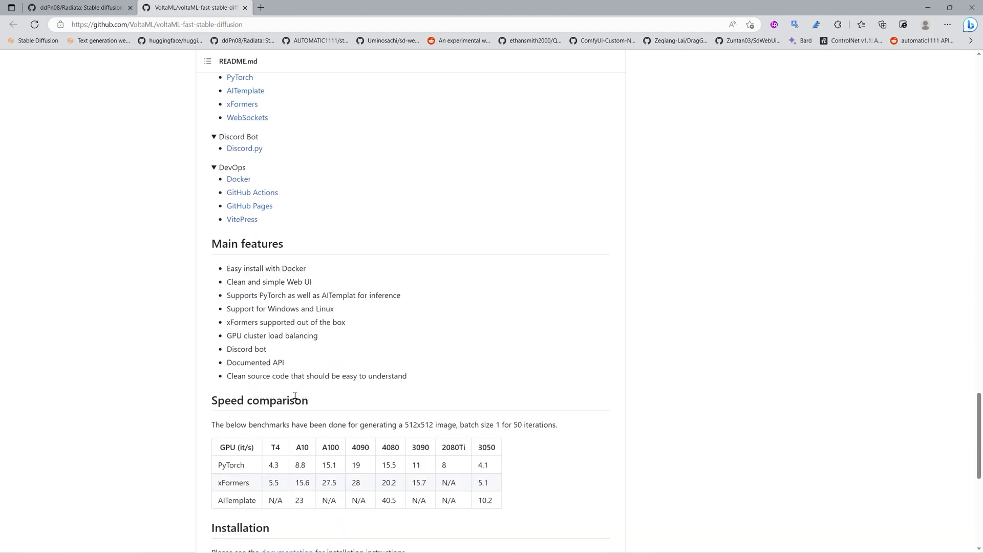
{"action": "scroll", "coordinate": [480, 359], "scroll_direction": "down", "scroll_amount": 3}
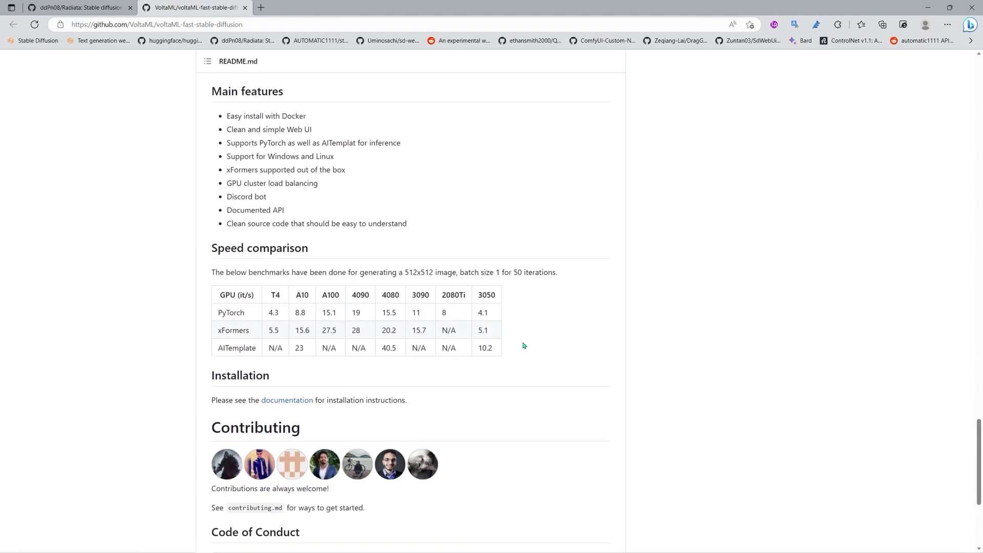
{"action": "scroll", "coordinate": [524, 346], "scroll_direction": "down", "scroll_amount": 3}
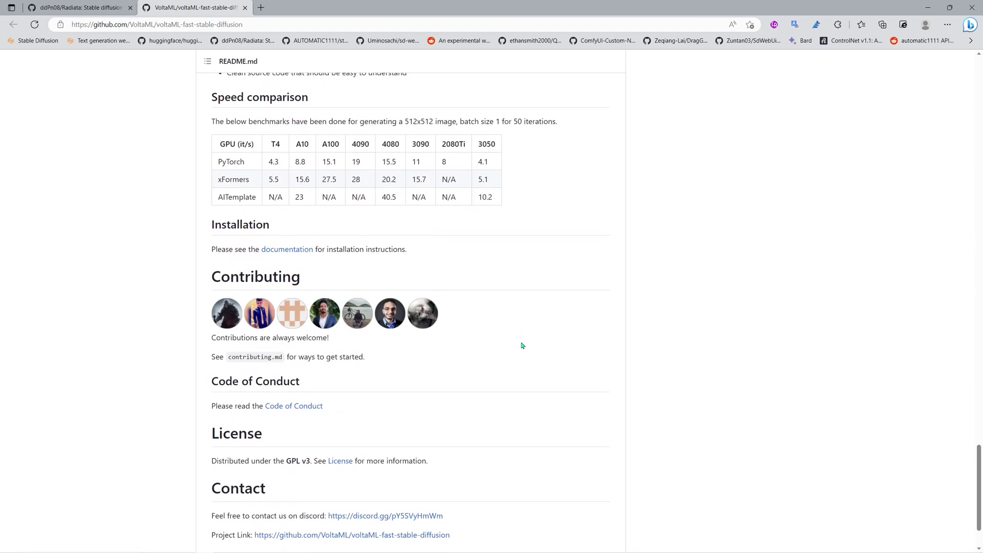
{"action": "scroll", "coordinate": [522, 345], "scroll_direction": "up", "scroll_amount": 20}
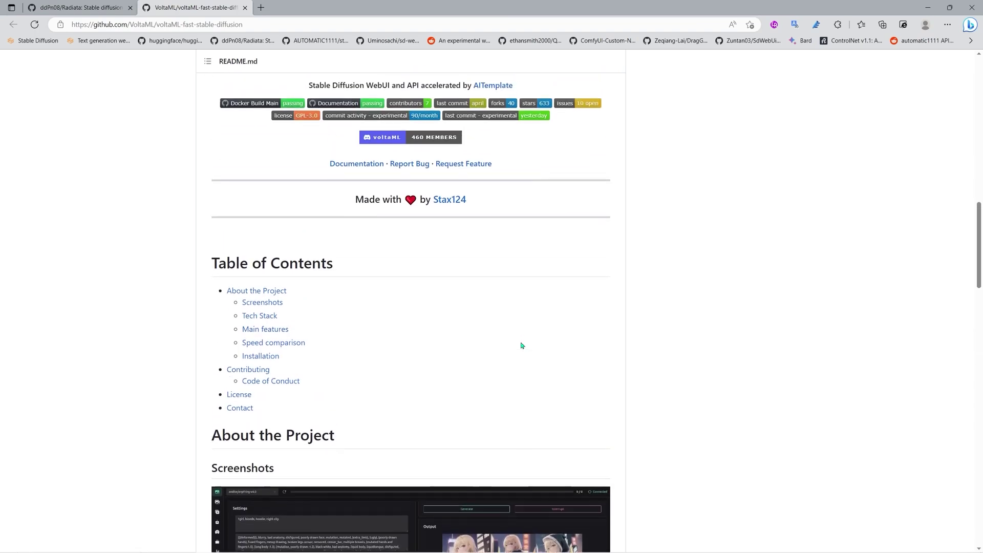
{"action": "scroll", "coordinate": [521, 345], "scroll_direction": "up", "scroll_amount": 10}
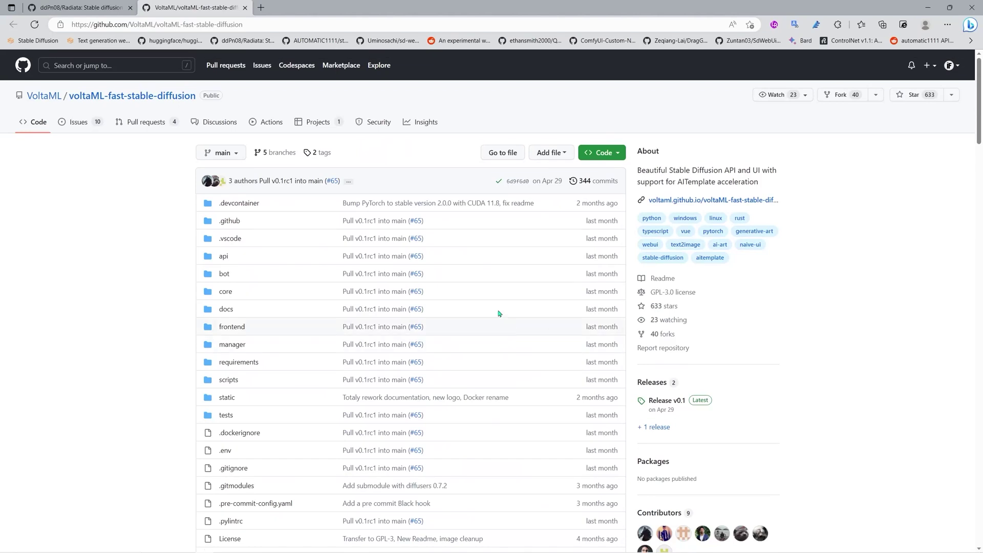
- Open the ControlNet plugin link from the Radiata readme's Features list in a new tab and view it
{"action": "left_click", "coordinate": [65, 7]}
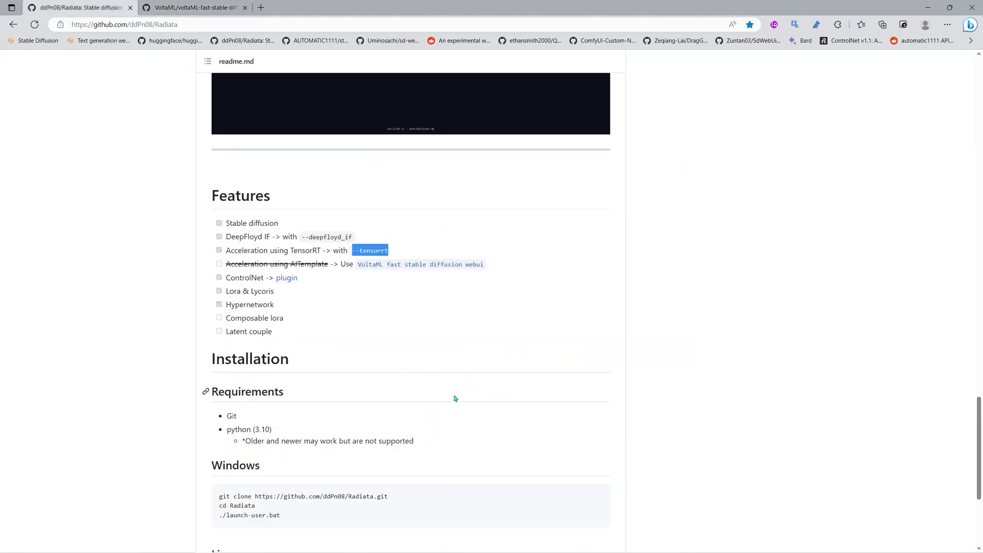
{"action": "right_click", "coordinate": [289, 283]}
{"action": "left_click", "coordinate": [307, 288]}
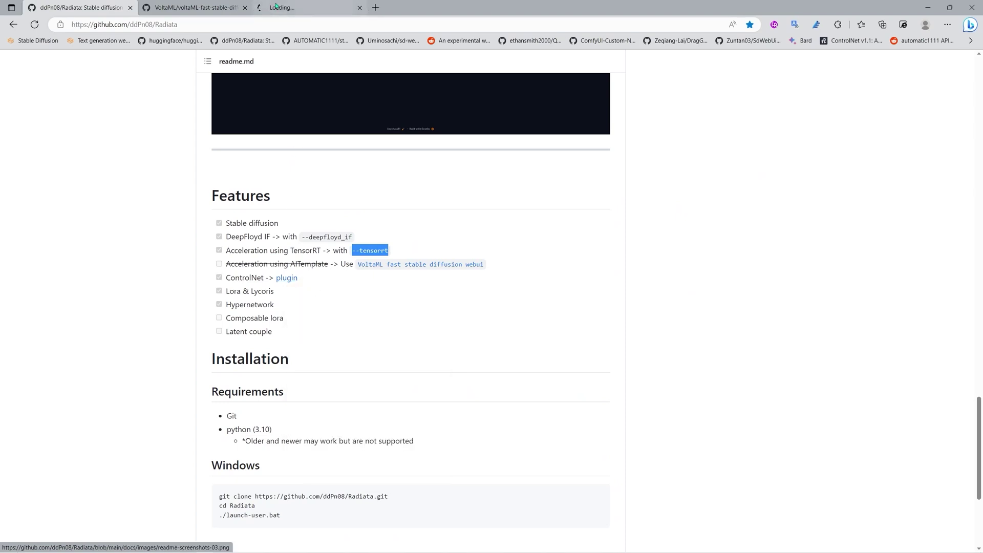
{"action": "left_click", "coordinate": [302, 8]}
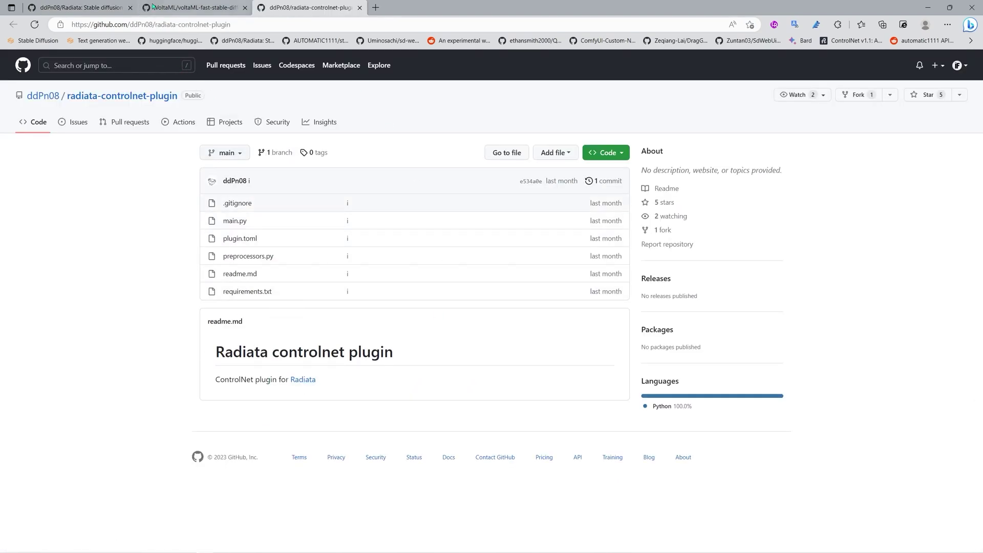
- Return to the Radiata repository page and examine the Installation section of its readme
{"action": "left_click", "coordinate": [152, 6]}
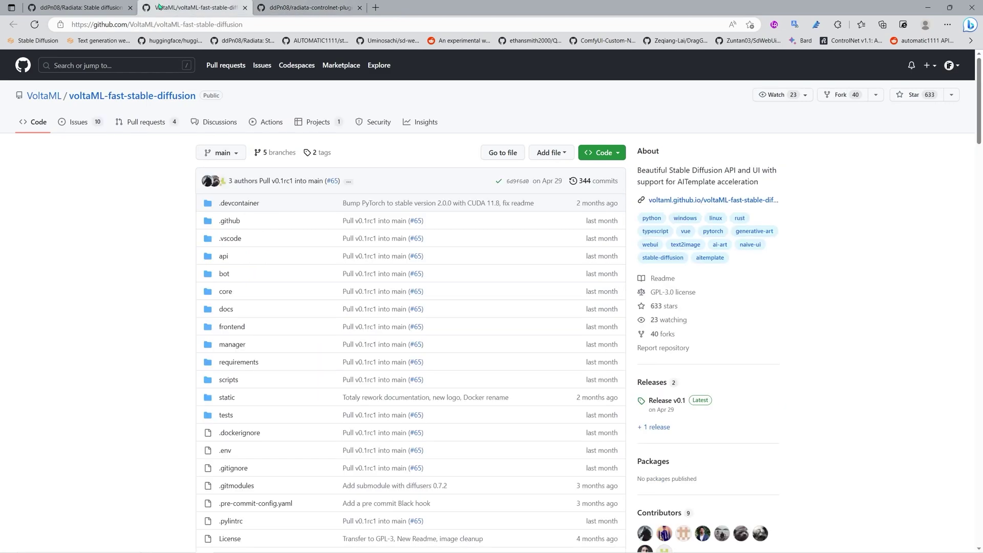
{"action": "left_click", "coordinate": [97, 9]}
{"action": "scroll", "coordinate": [455, 320], "scroll_direction": "down", "scroll_amount": 4}
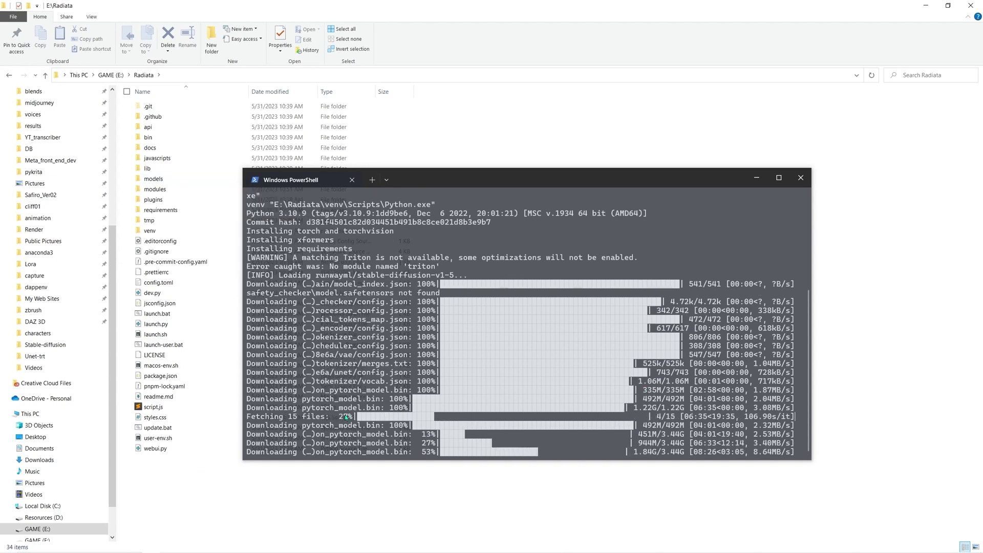
- Look inside the models folder and its lora subfolder in E:\Radiata, and return to the Radiata folder
{"action": "double_click", "coordinate": [154, 178]}
{"action": "double_click", "coordinate": [153, 157]}
{"action": "key", "text": "BackSpace"}
{"action": "key", "text": "BackSpace"}
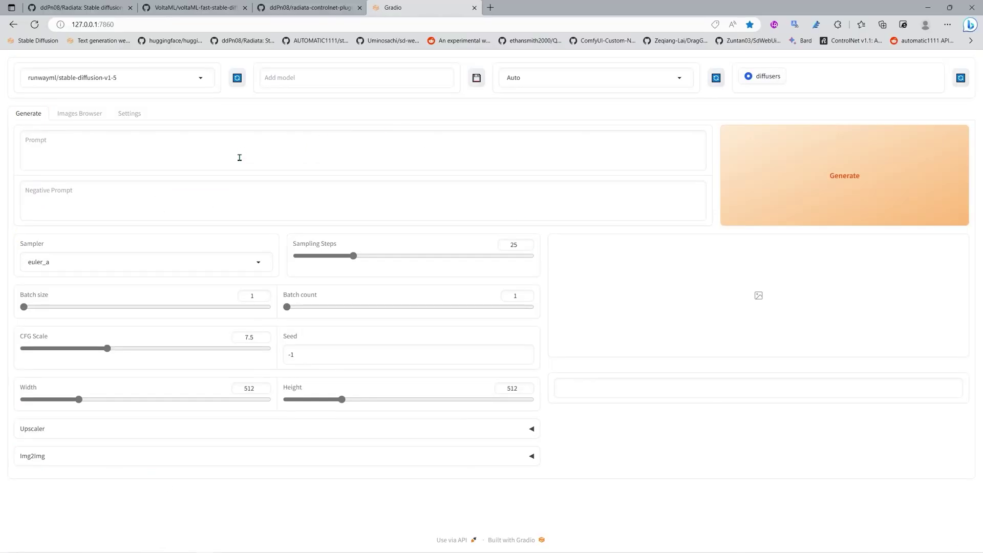
- Check the model list, the Add model field and the Auto selector in the Radiata web interface
{"action": "left_click", "coordinate": [204, 83]}
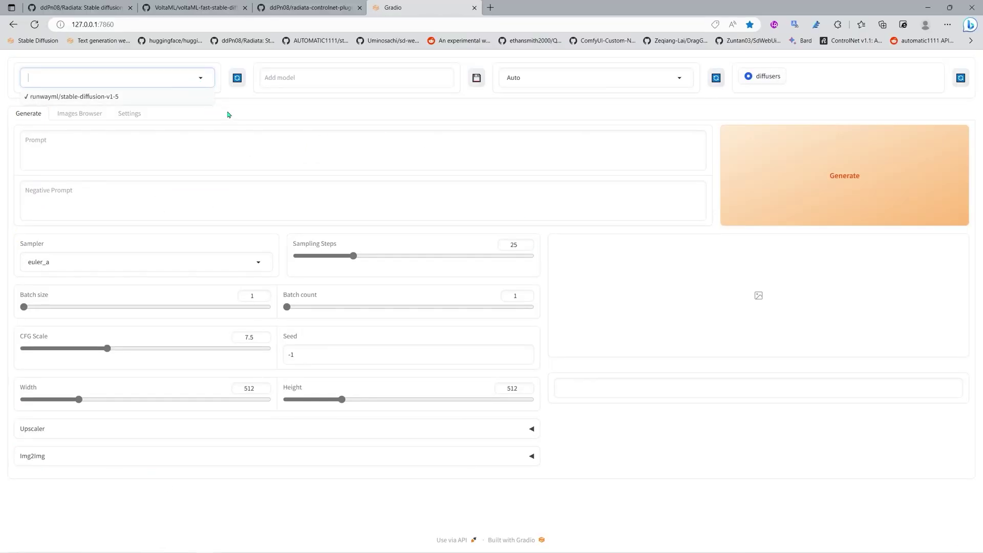
{"action": "left_click", "coordinate": [231, 152]}
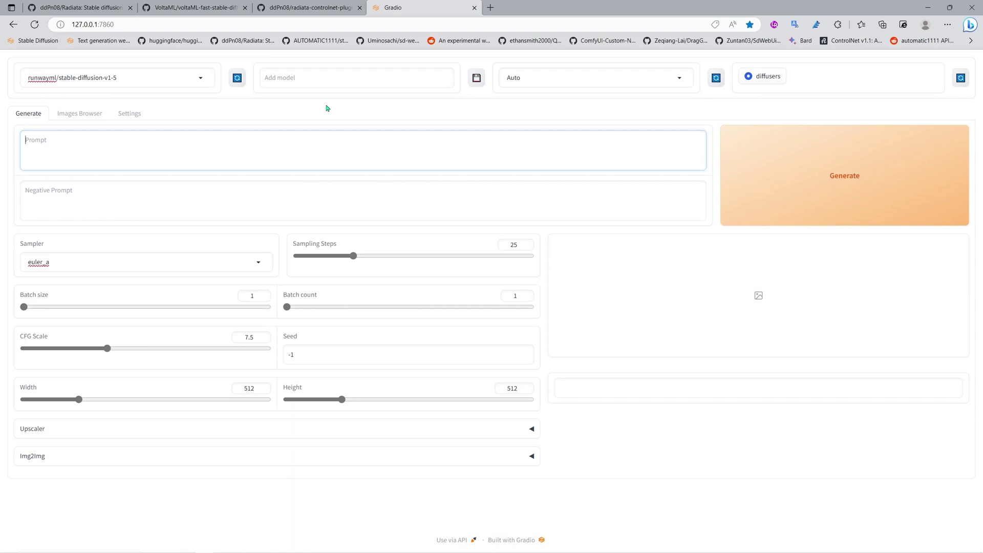
{"action": "left_click", "coordinate": [365, 79]}
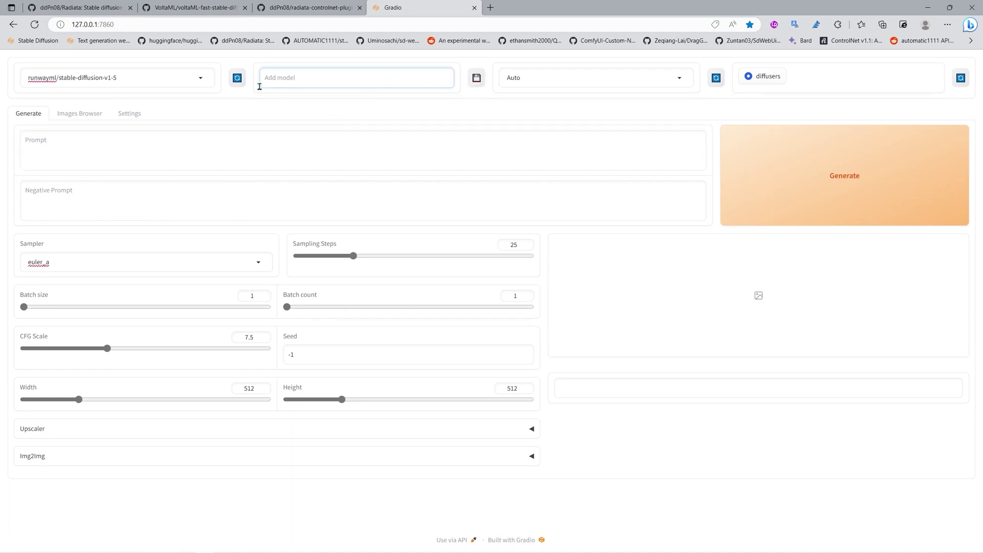
{"action": "mouse_move", "coordinate": [208, 551]}
{"action": "left_click", "coordinate": [588, 73]}
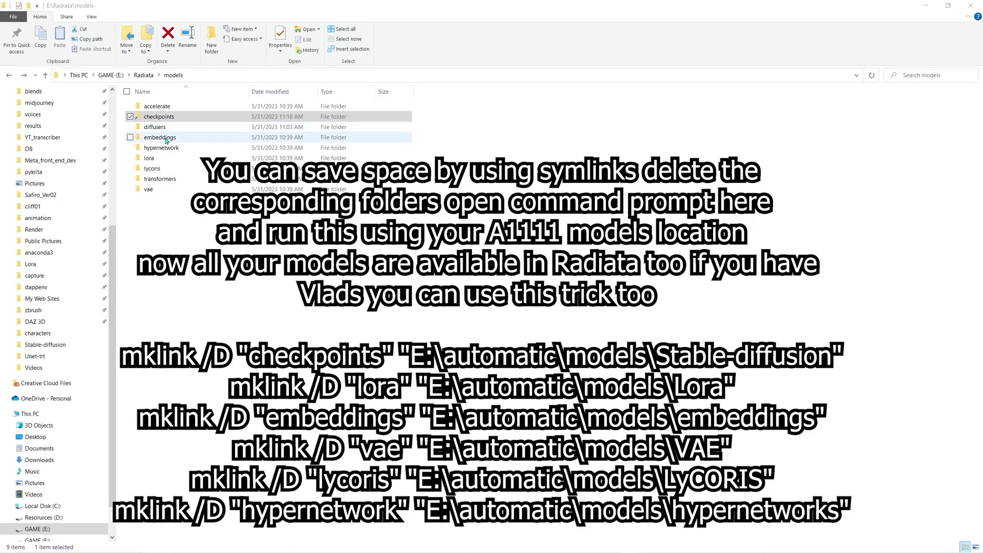
- Delete the embeddings, hypernetwork, lora, lycoris and vae folders from E:\Radiata\models
{"action": "left_click", "coordinate": [165, 140]}
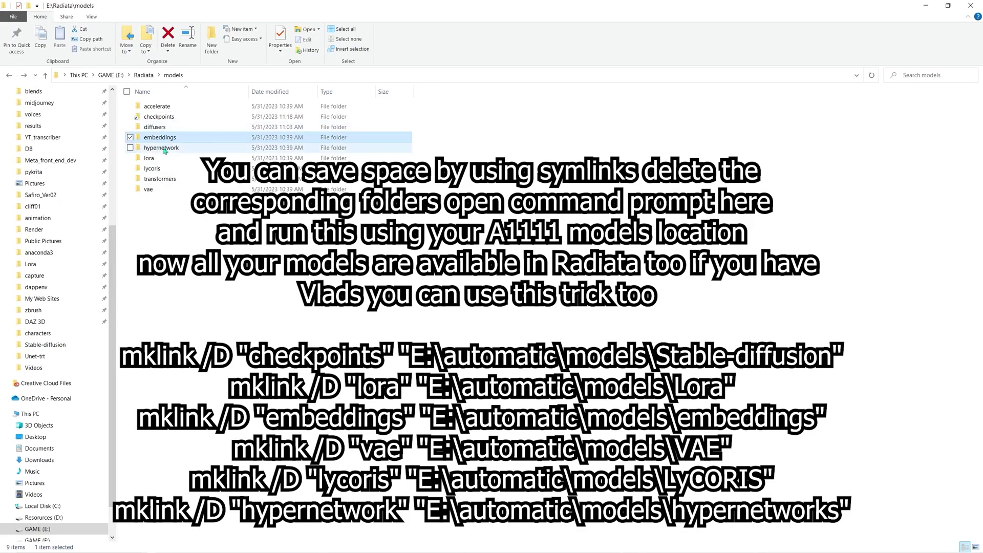
{"action": "left_click", "coordinate": [165, 148], "text": "ctrl"}
{"action": "left_click", "coordinate": [156, 158], "text": "ctrl"}
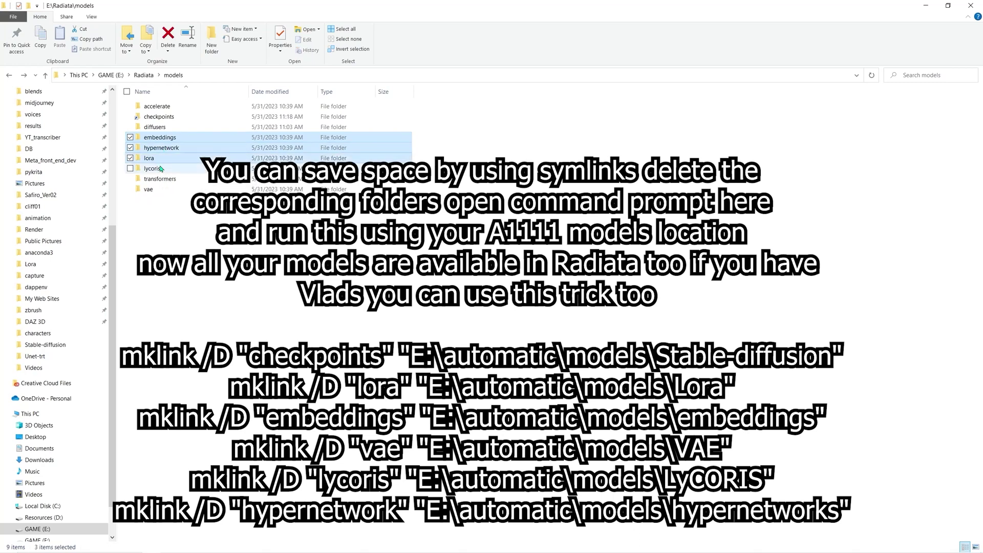
{"action": "left_click", "coordinate": [160, 169], "text": "ctrl"}
{"action": "left_click", "coordinate": [158, 190], "text": "ctrl"}
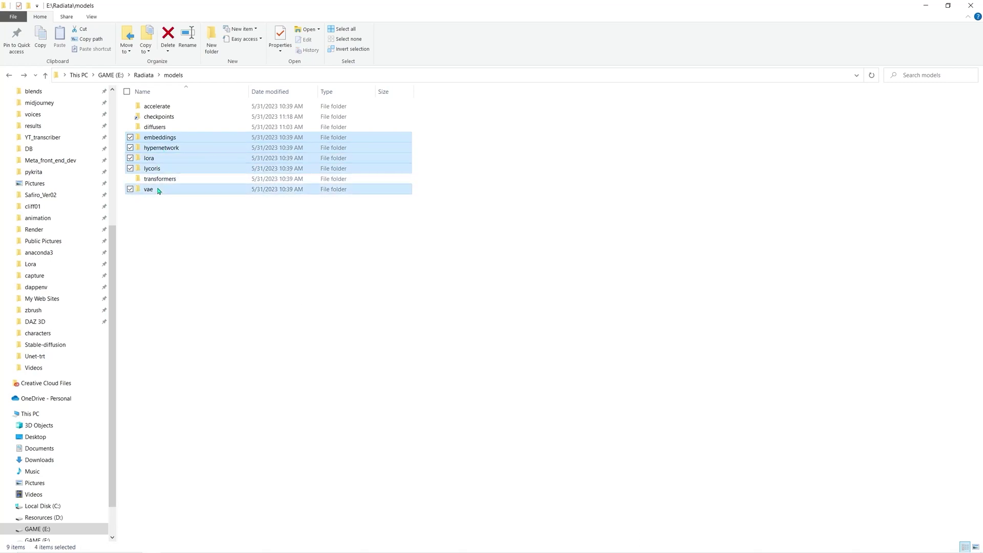
{"action": "right_click", "coordinate": [165, 146]}
{"action": "left_click", "coordinate": [87, 366]}
- From a command prompt in E:\Radiata\models, use mklink /D to link embeddings, lora, vae, lycoris and hypernetwork to their E:\automatic\models counterparts, and close it
{"action": "left_click", "coordinate": [202, 75]}
{"action": "type", "text": "cmd"}
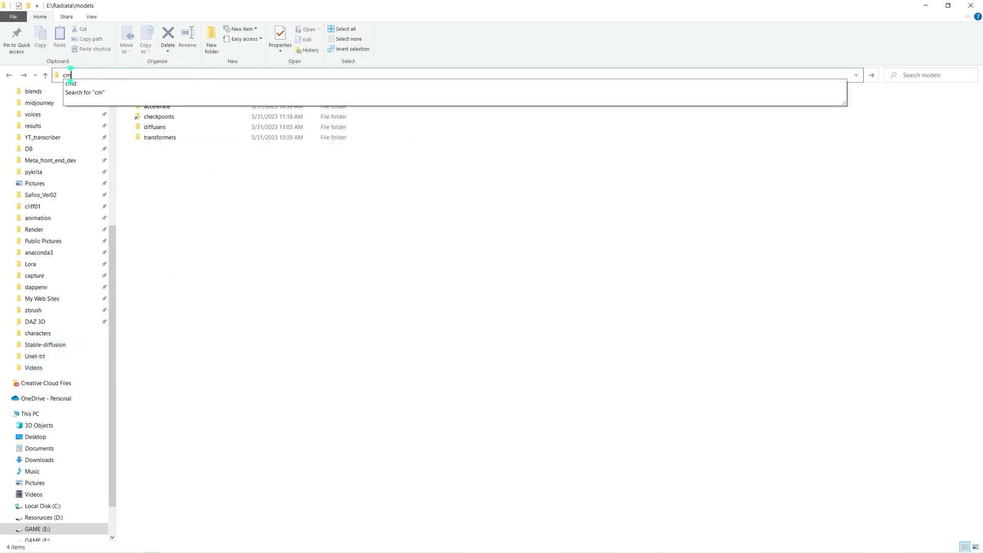
{"action": "key", "text": "Return"}
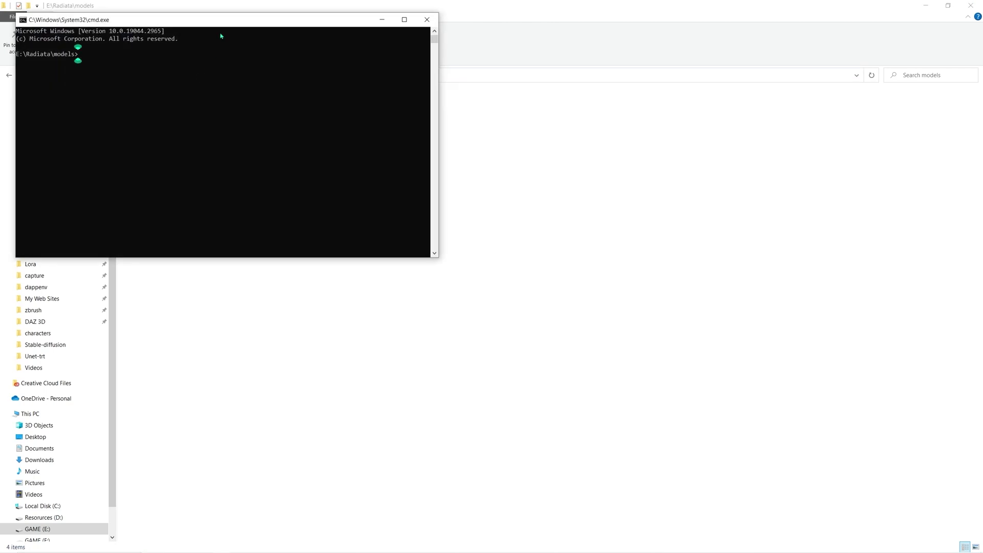
{"action": "left_click_drag", "start_coordinate": [223, 21], "coordinate": [469, 186]}
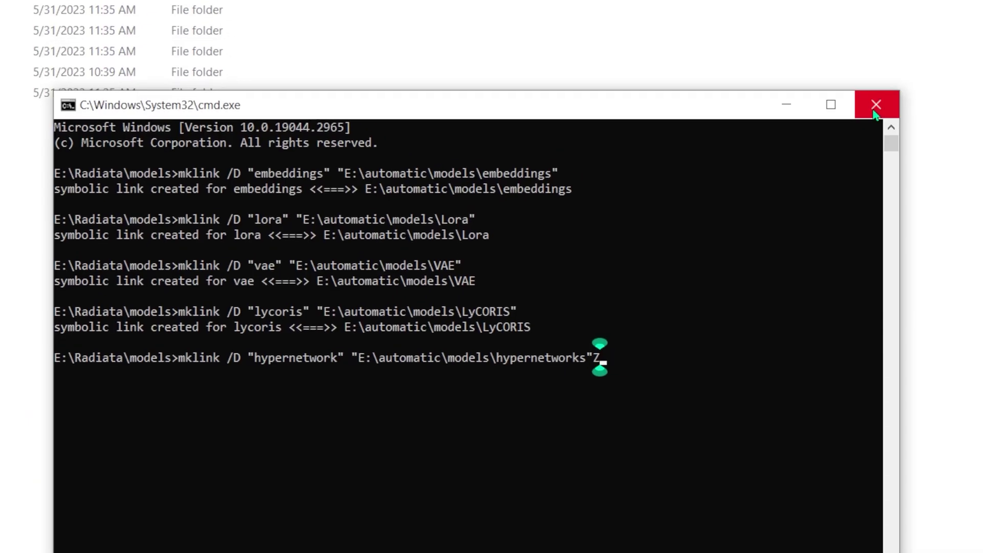
{"action": "left_click", "coordinate": [875, 106]}
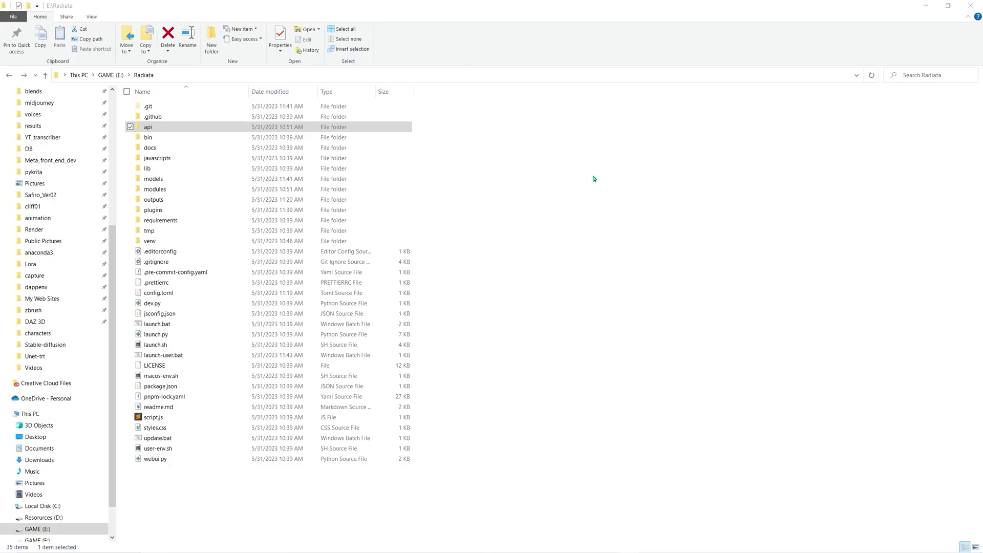
- Save launch-user.bat in the Radiata folder with COMMANDLINE_ARGS set to --tensorrt, and run the batch file
{"action": "right_click", "coordinate": [159, 354]}
{"action": "left_click", "coordinate": [66, 127]}
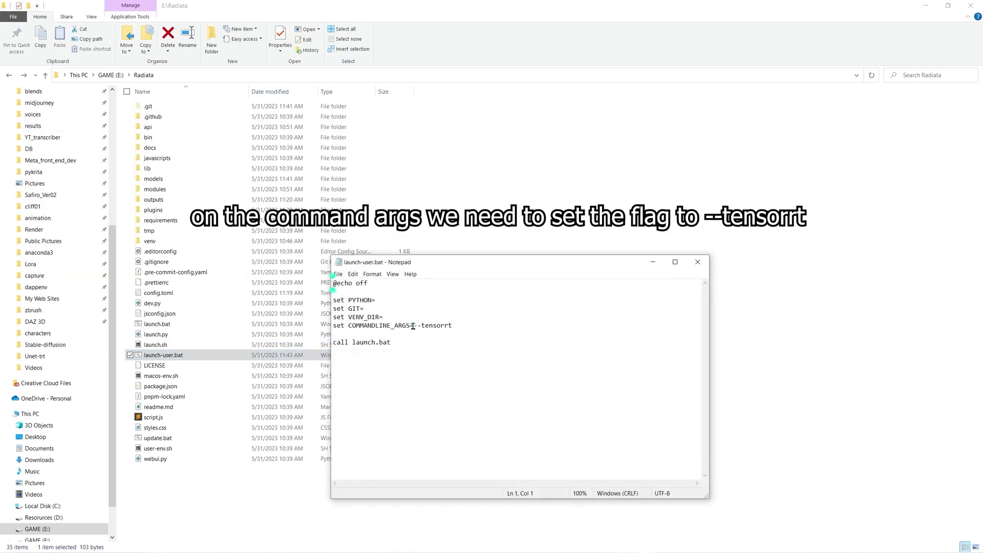
{"action": "left_click_drag", "start_coordinate": [412, 327], "coordinate": [468, 327]}
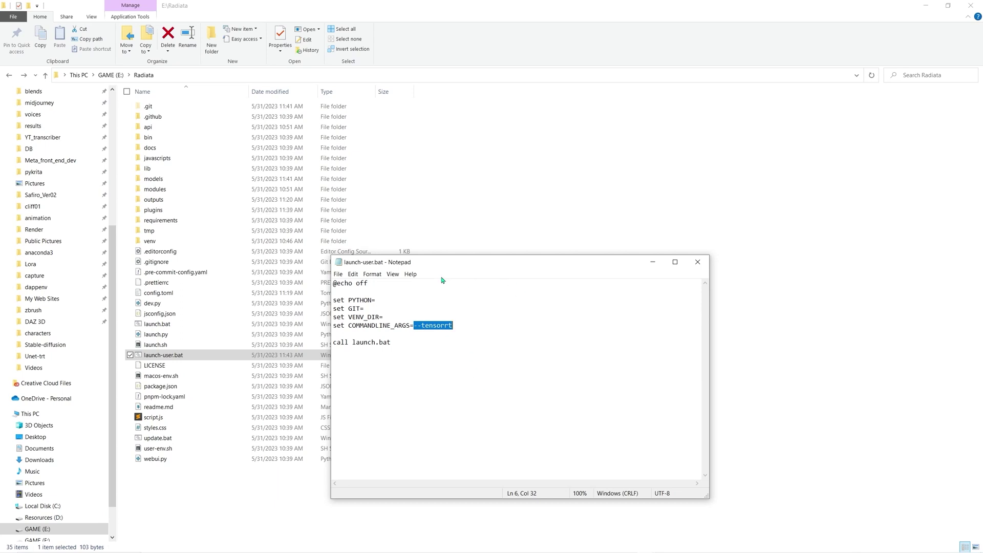
{"action": "left_click", "coordinate": [338, 274]}
{"action": "left_click", "coordinate": [356, 315]}
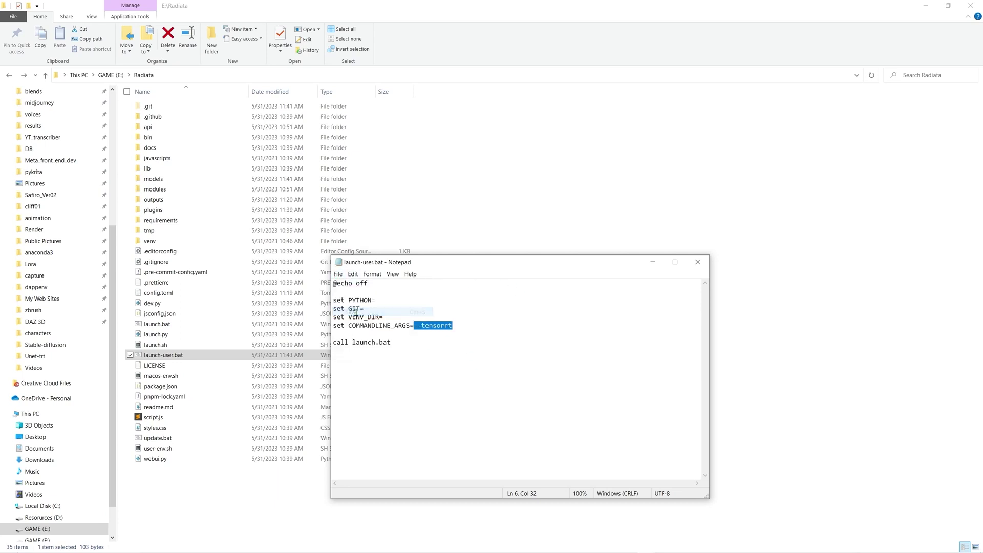
{"action": "left_click", "coordinate": [697, 262]}
{"action": "double_click", "coordinate": [215, 358]}
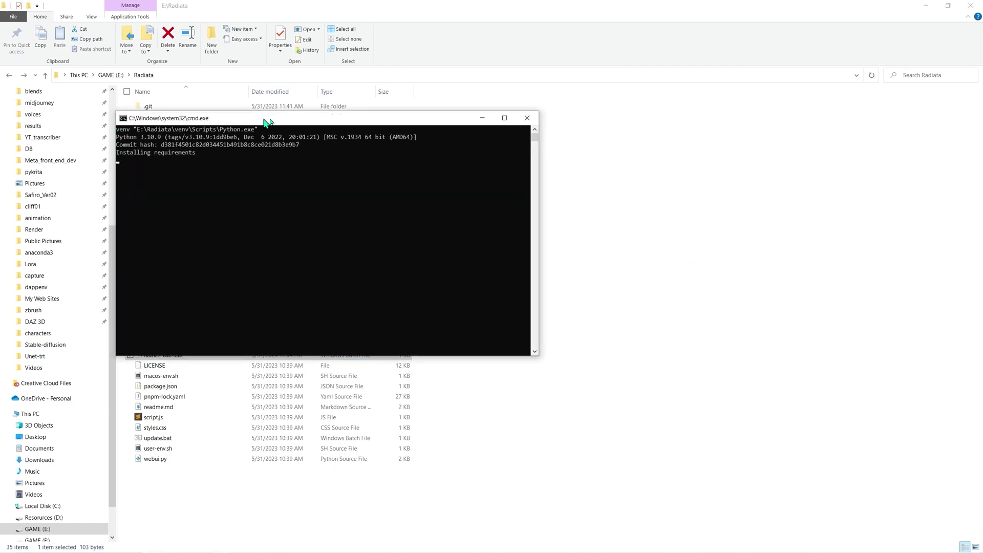
{"action": "left_click_drag", "start_coordinate": [266, 118], "coordinate": [379, 108]}
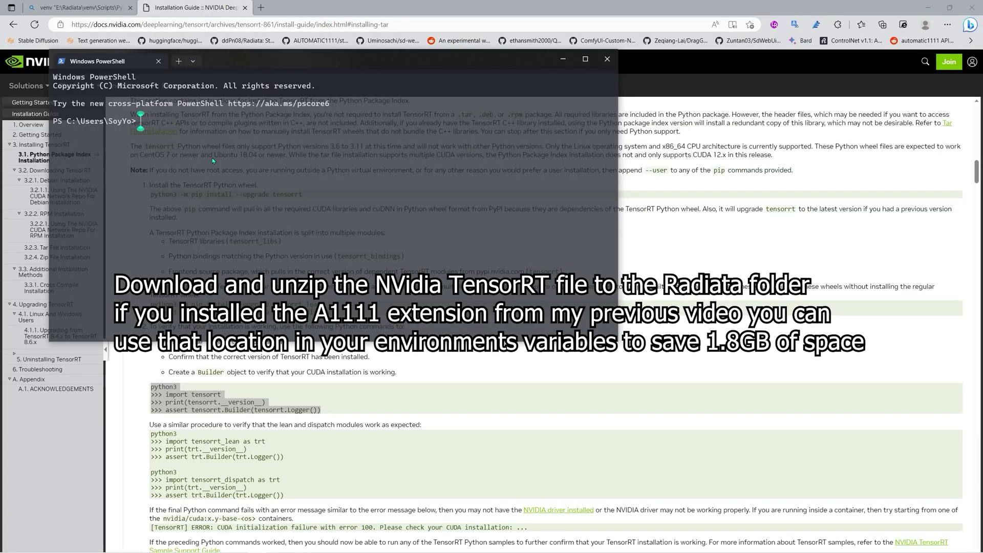
- Start Python in PowerShell and enter the import tensorrt command copied from the NVIDIA installation guide
{"action": "type", "text": "python"}
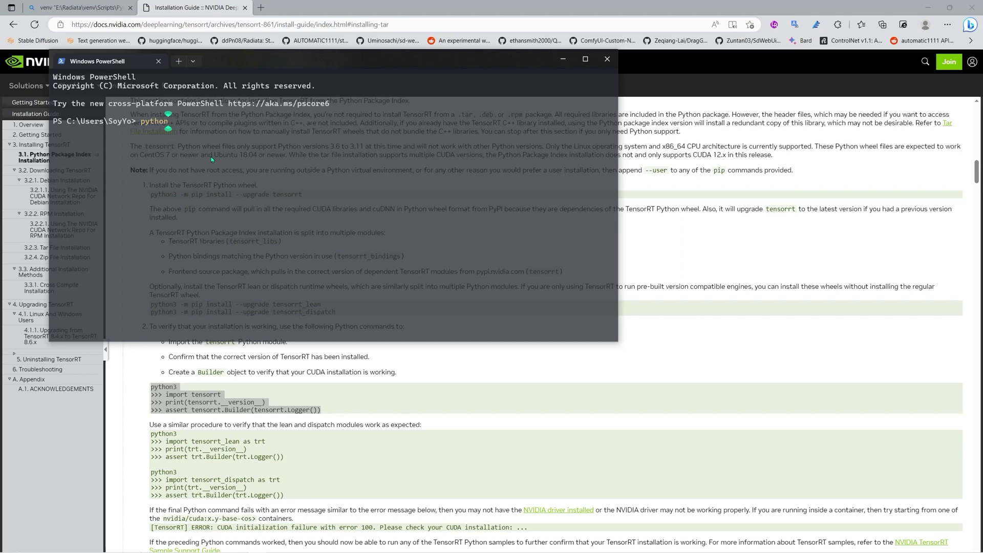
{"action": "key", "text": "Return"}
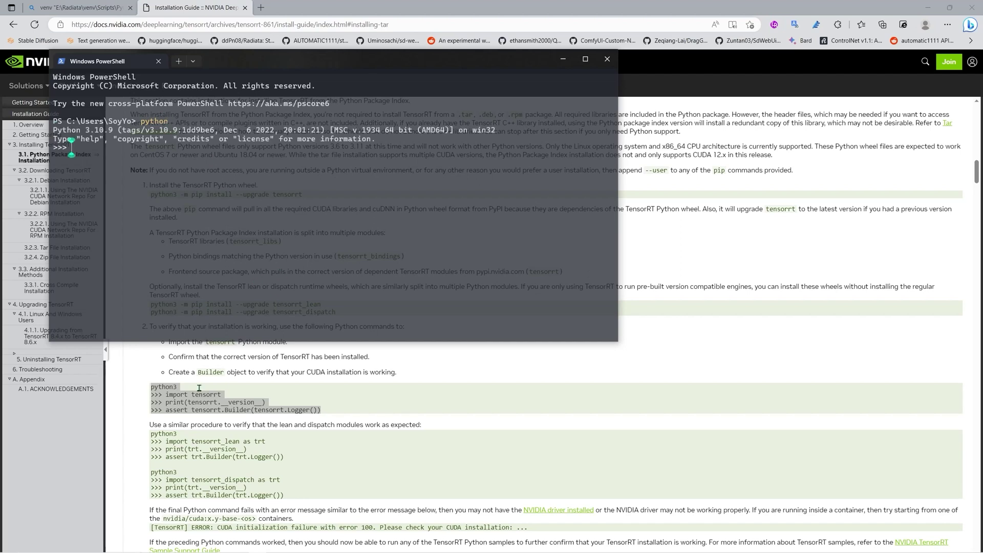
{"action": "left_click_drag", "start_coordinate": [223, 395], "coordinate": [165, 395]}
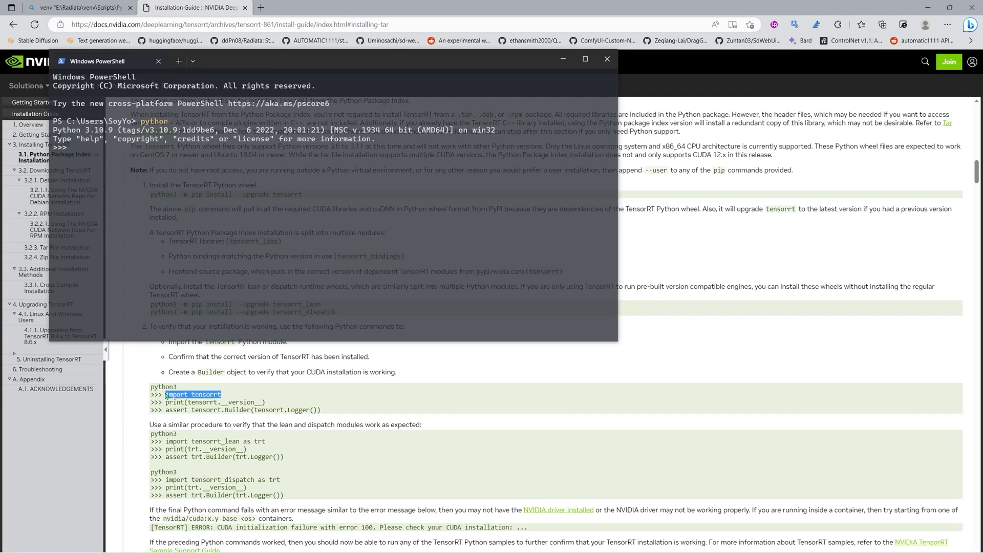
{"action": "right_click", "coordinate": [110, 152]}
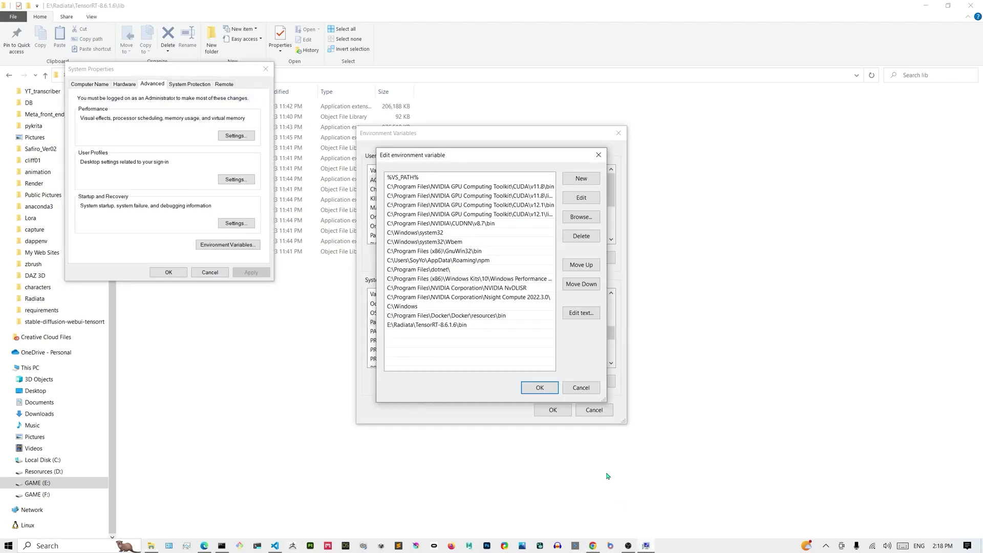
- Add E:\Radiata\TensorRT-8.6.1.6\lib as a new entry in the path environment variable
{"action": "left_click", "coordinate": [581, 179]}
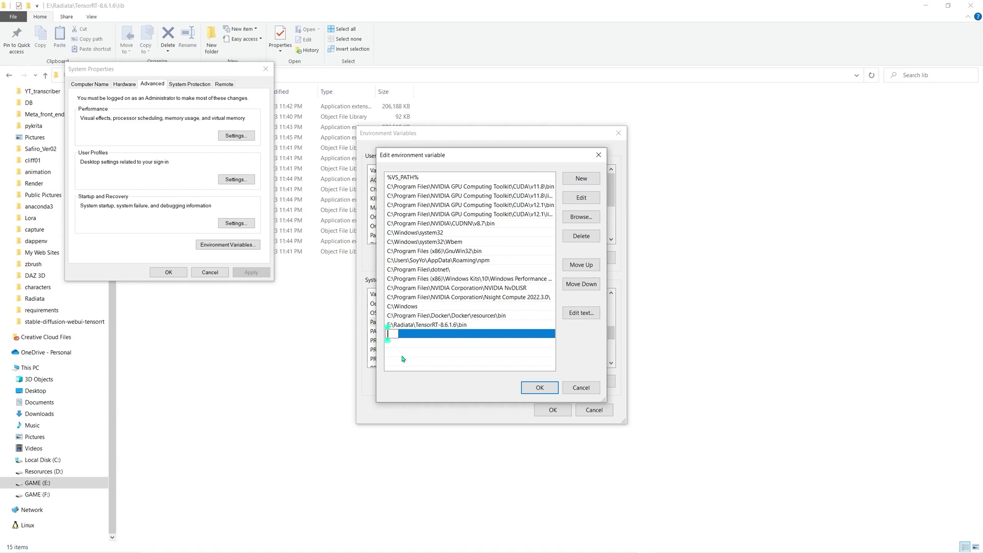
{"action": "type", "text": "E:\\Radiata\\TensorRT-8.6.1.6\\lib"}
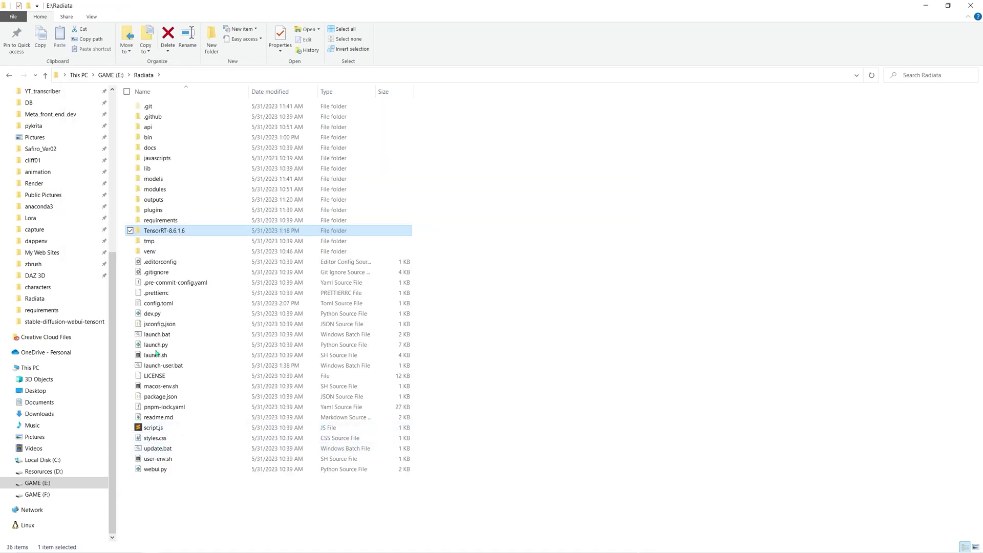
- Open launch-user.bat for editing to check its command-line argument, and bring up Radiata's running console window
{"action": "right_click", "coordinate": [159, 335]}
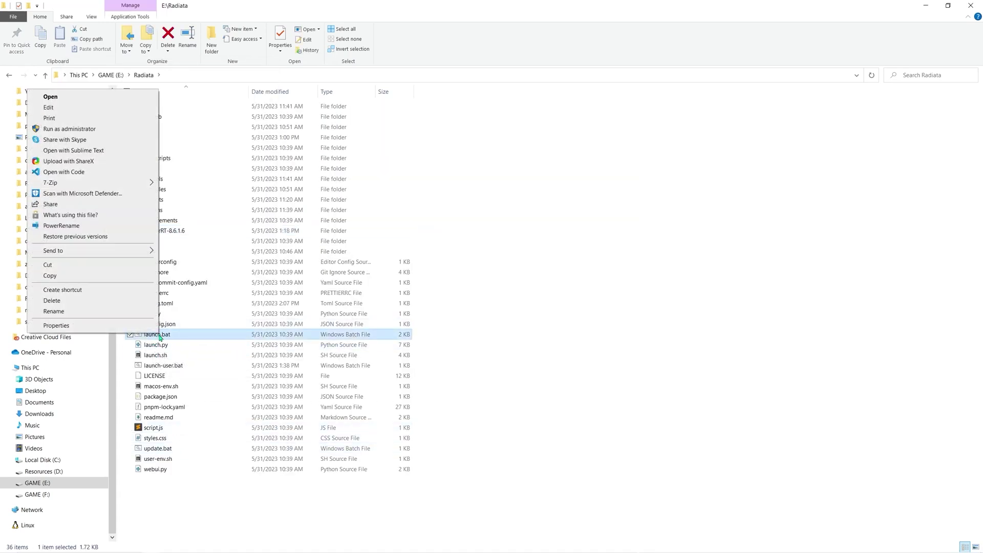
{"action": "right_click", "coordinate": [170, 367]}
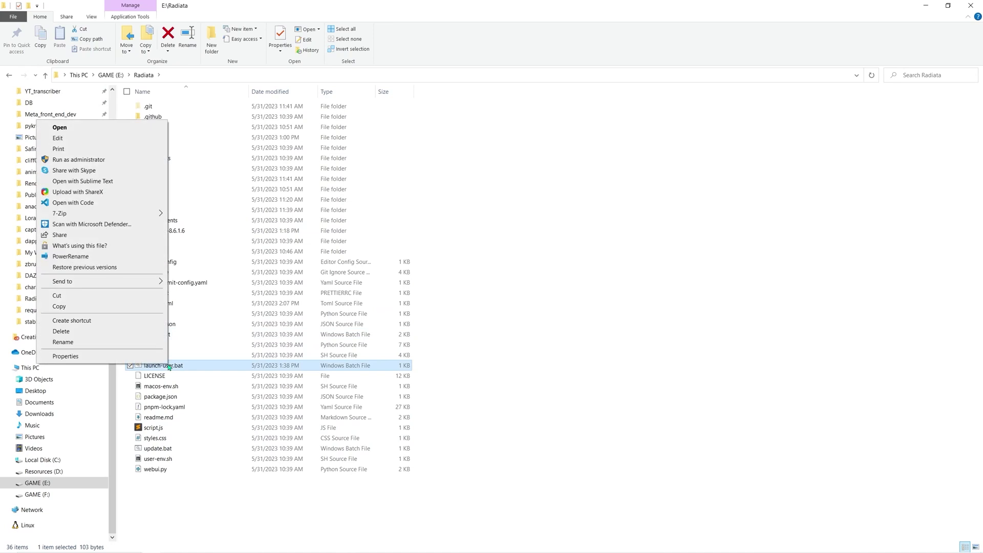
{"action": "left_click", "coordinate": [79, 138]}
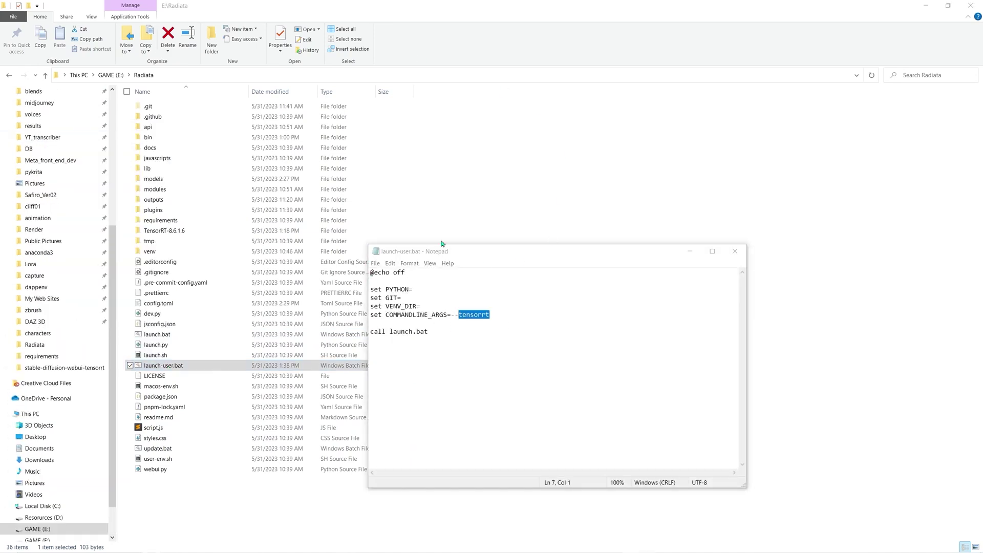
{"action": "left_click_drag", "start_coordinate": [520, 255], "coordinate": [478, 211]}
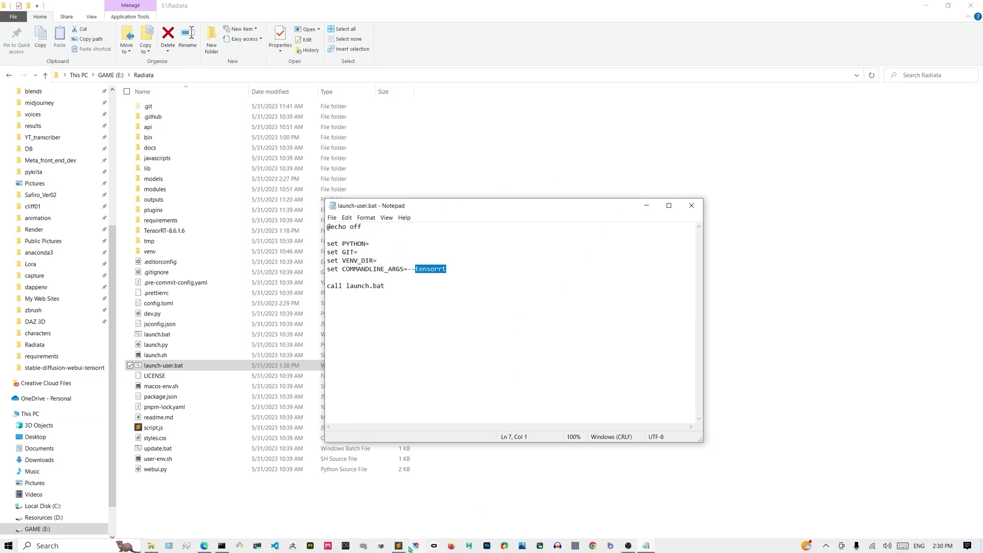
{"action": "mouse_move", "coordinate": [203, 546]}
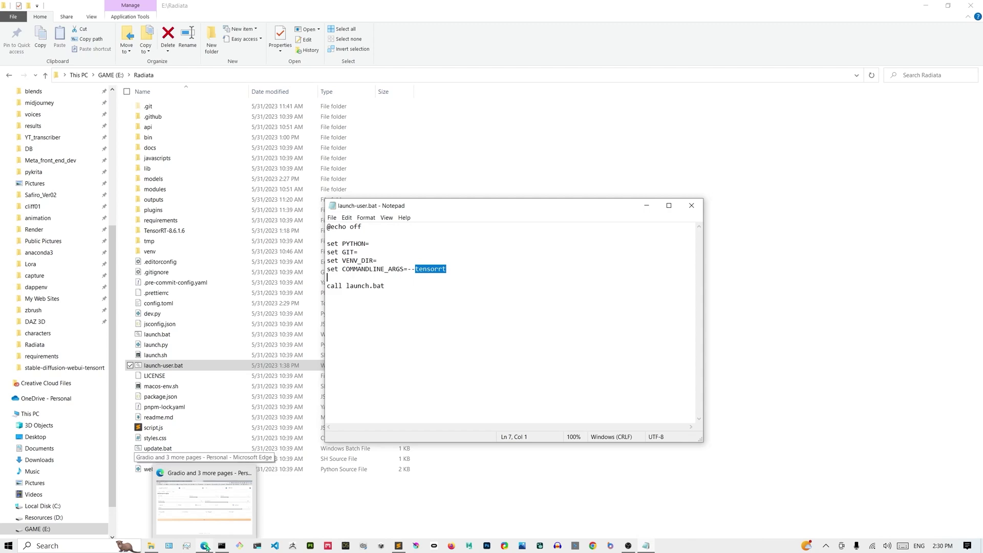
{"action": "left_click", "coordinate": [221, 545]}
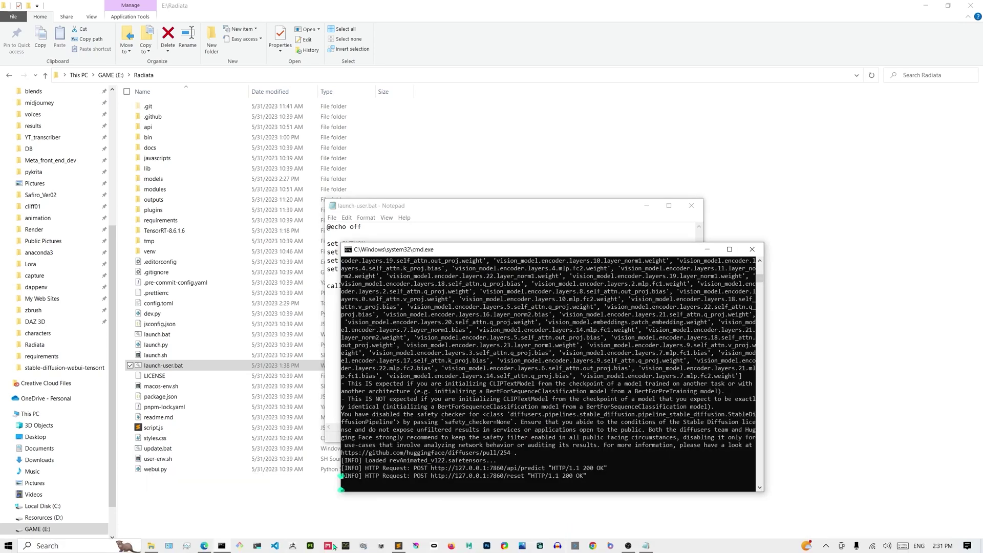
- In the Radiata web interface, build the TensorRT engine for revAnimated_v122.safetensors with max batch size 4 and image height and width 768
{"action": "left_click", "coordinate": [208, 546]}
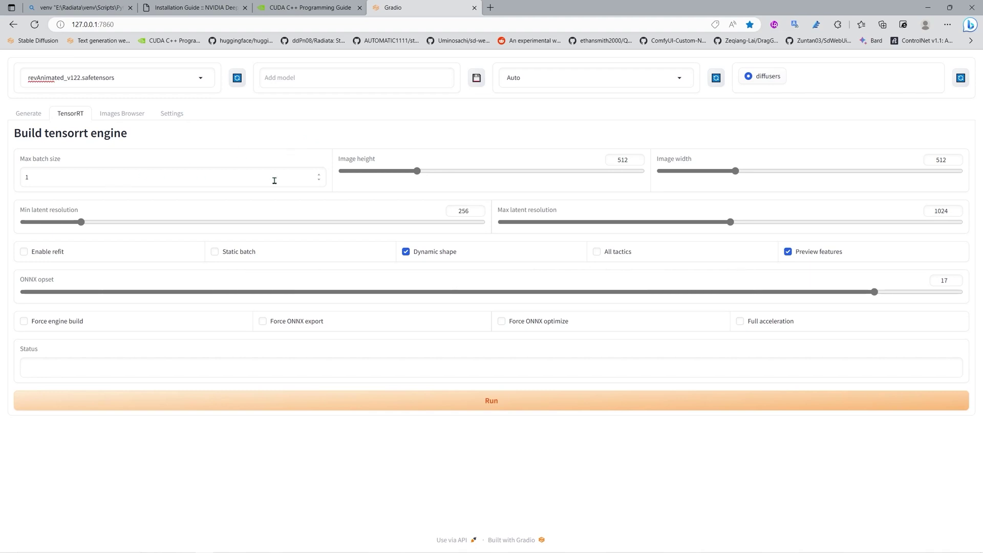
{"action": "left_click", "coordinate": [318, 176]}
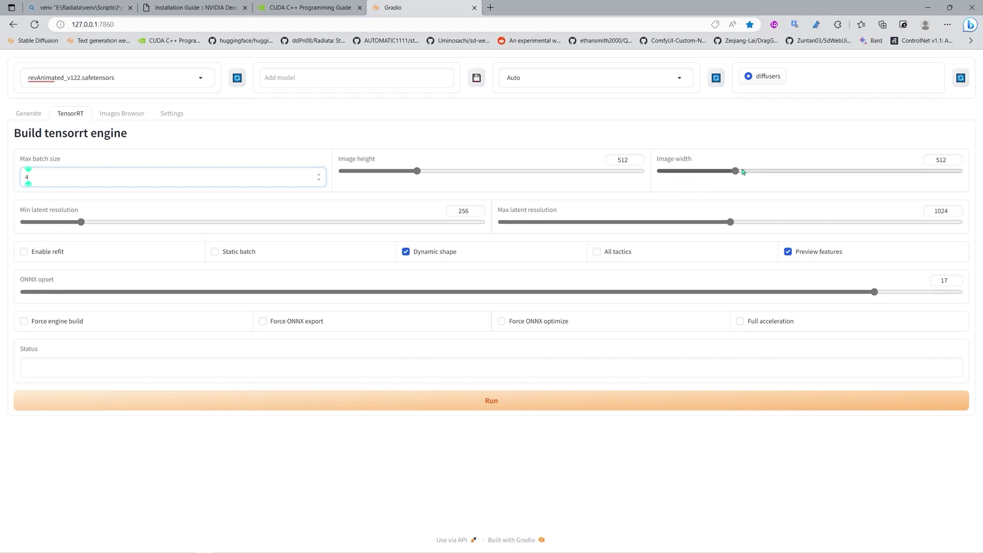
{"action": "left_click_drag", "start_coordinate": [737, 171], "coordinate": [770, 172]}
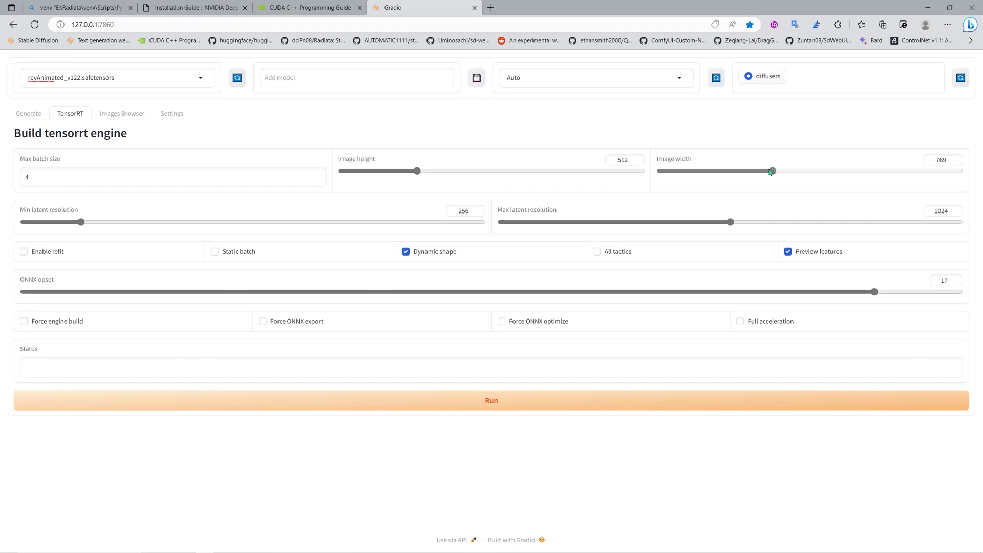
{"action": "double_click", "coordinate": [948, 159]}
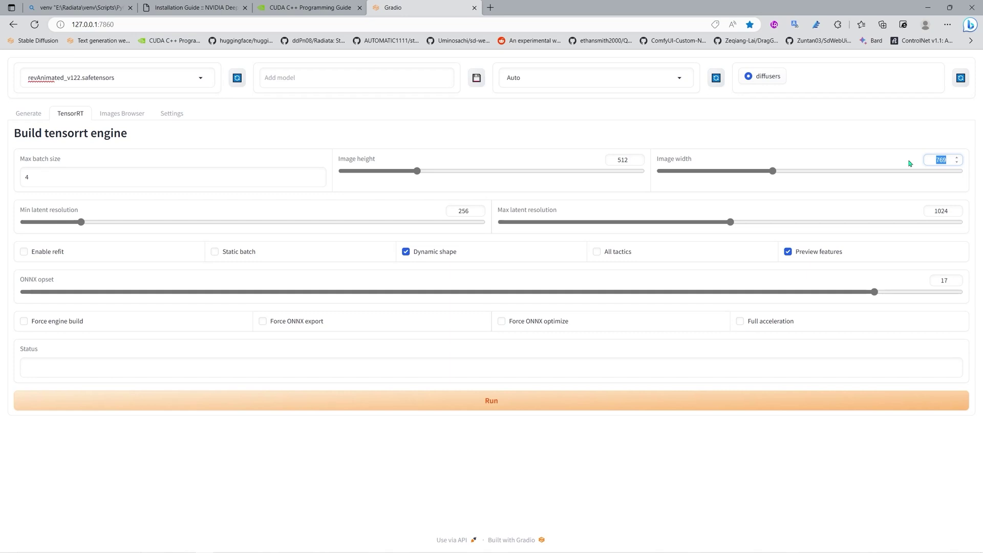
{"action": "type", "text": "768"}
{"action": "left_click_drag", "start_coordinate": [629, 161], "coordinate": [613, 161]}
{"action": "type", "text": "768"}
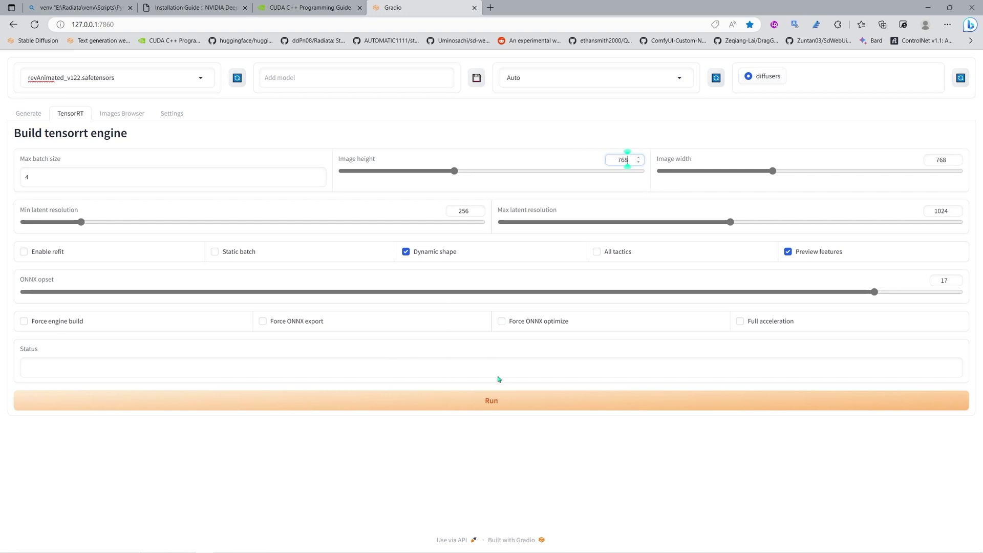
{"action": "left_click", "coordinate": [482, 401]}
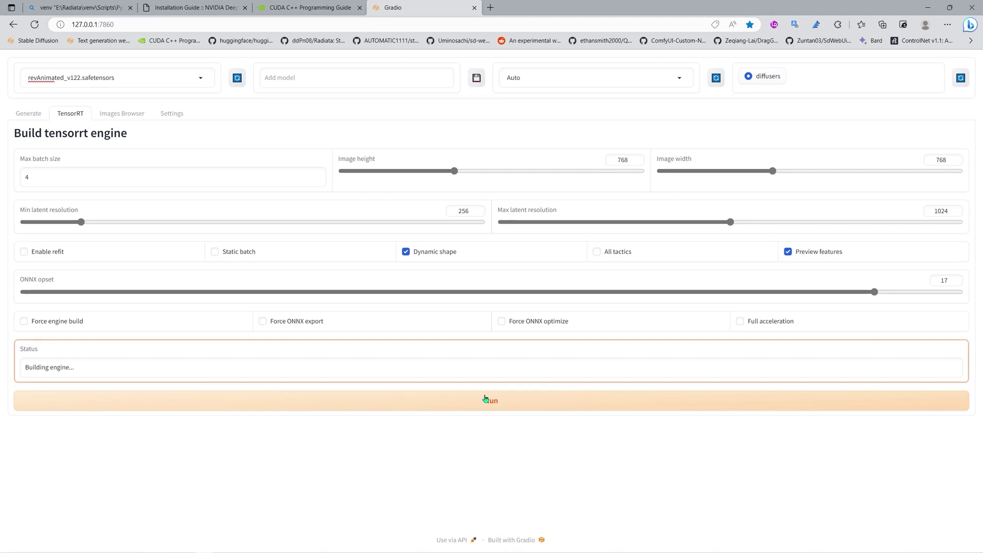
- Examine the TensorRT engine build's log output in the Radiata console window
{"action": "mouse_move", "coordinate": [347, 533]}
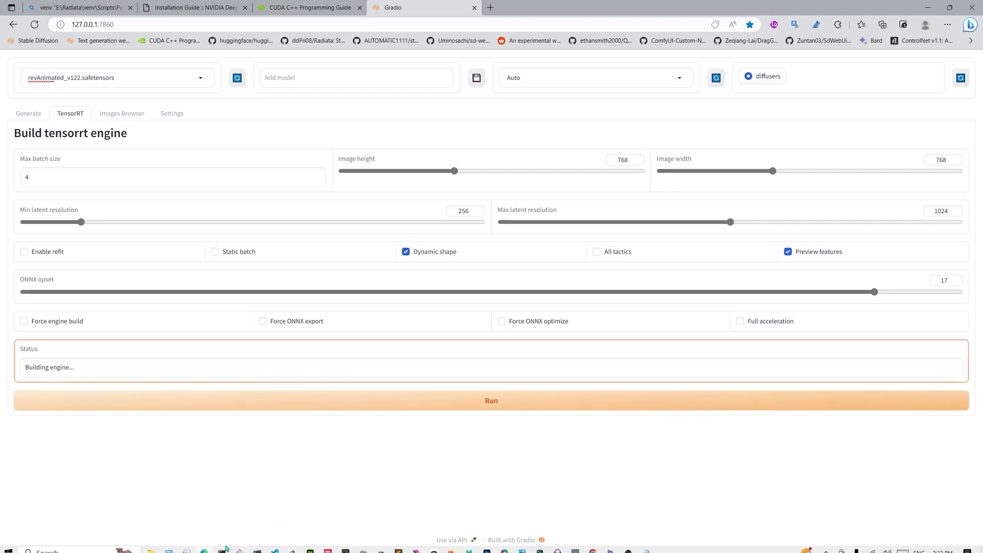
{"action": "left_click", "coordinate": [224, 547]}
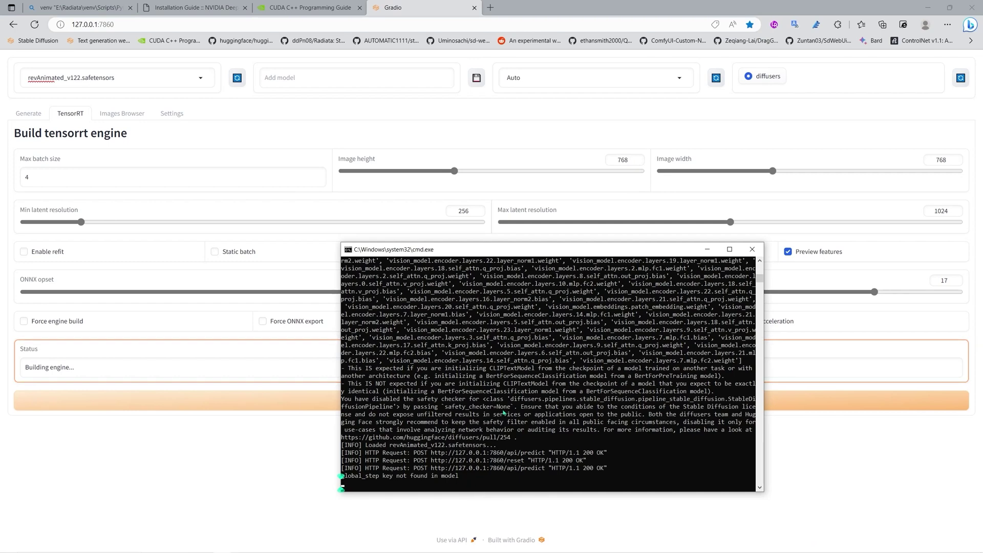
{"action": "left_click_drag", "start_coordinate": [518, 250], "coordinate": [499, 24]}
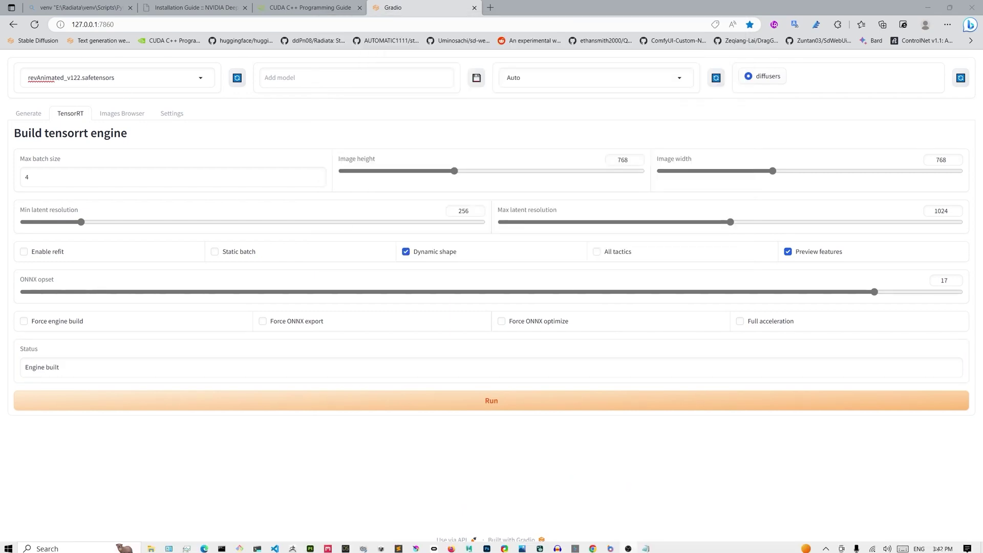
{"action": "left_click", "coordinate": [222, 546]}
{"action": "scroll", "coordinate": [433, 369], "scroll_direction": "up", "scroll_amount": 12}
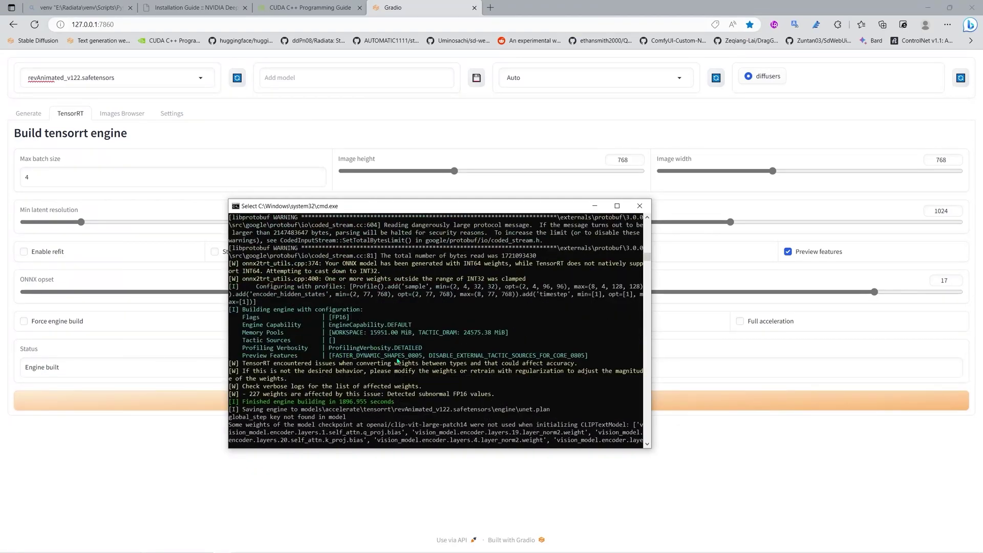
{"action": "scroll", "coordinate": [348, 405], "scroll_direction": "up", "scroll_amount": 10}
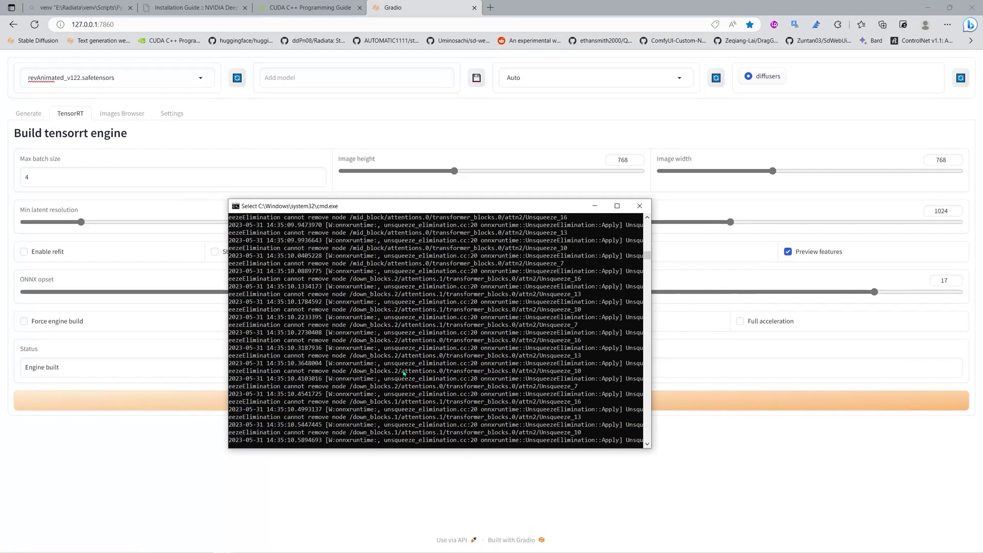
- Check the earlier console output for the engine's build time and saved engine file, and put the console window away
{"action": "left_click_drag", "start_coordinate": [647, 264], "coordinate": [642, 278]}
{"action": "scroll", "coordinate": [503, 362], "scroll_direction": "up", "scroll_amount": 5}
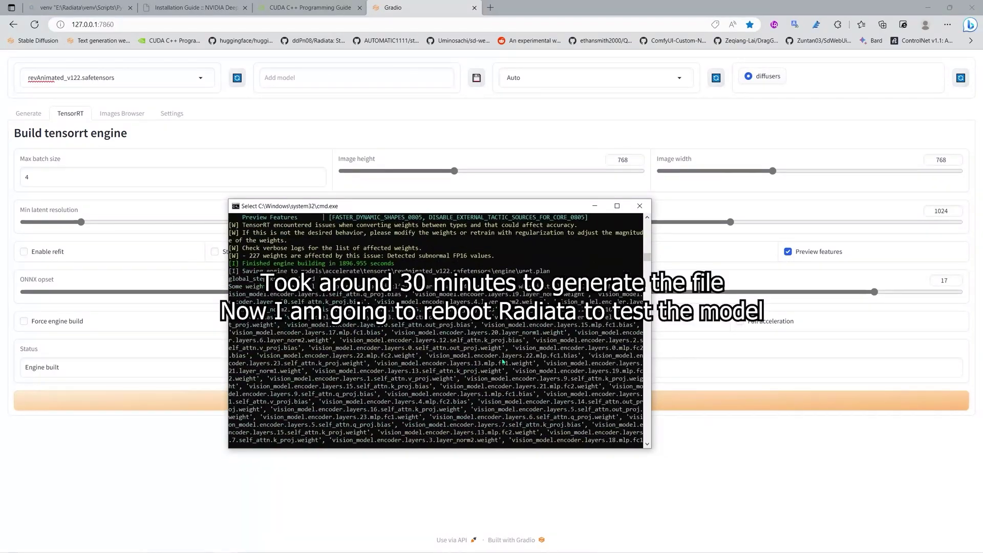
{"action": "scroll", "coordinate": [547, 330], "scroll_direction": "down", "scroll_amount": 5}
{"action": "scroll", "coordinate": [547, 331], "scroll_direction": "up", "scroll_amount": 5}
{"action": "scroll", "coordinate": [548, 333], "scroll_direction": "down", "scroll_amount": 5}
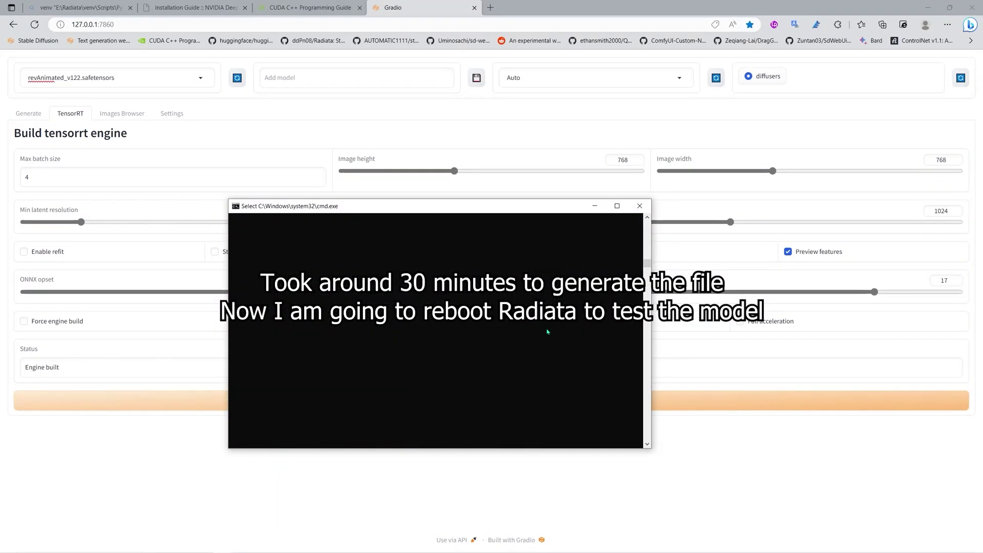
{"action": "scroll", "coordinate": [548, 323], "scroll_direction": "up", "scroll_amount": 5}
{"action": "left_click", "coordinate": [594, 206]}
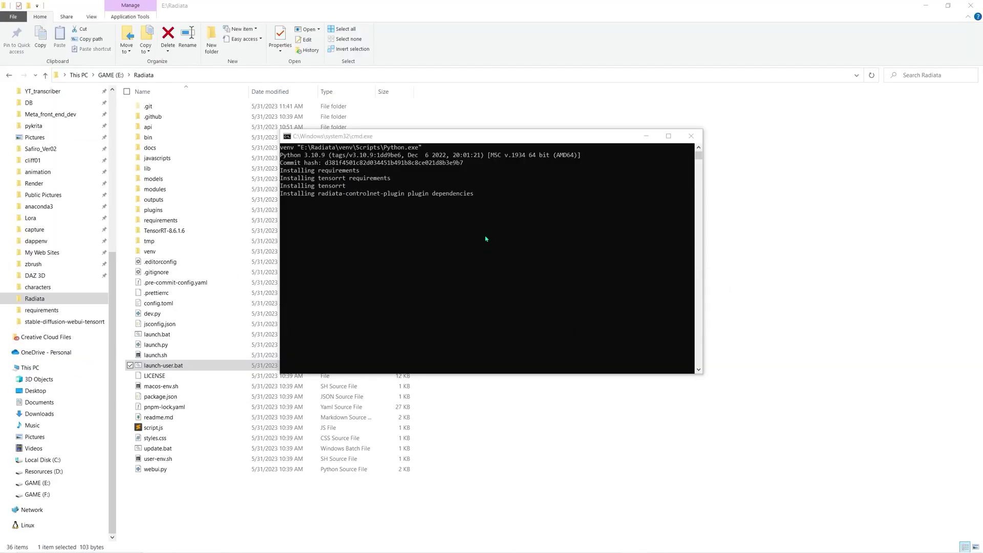
- Return to the Radiata web interface in the browser and switch the generation mode from diffusers to tensorrt
{"action": "left_click", "coordinate": [230, 492]}
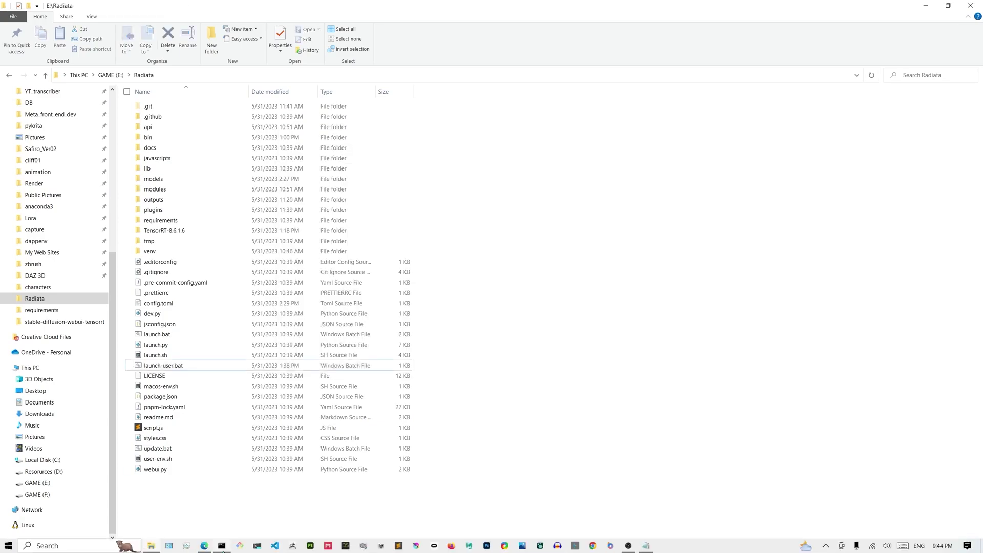
{"action": "left_click", "coordinate": [123, 542]}
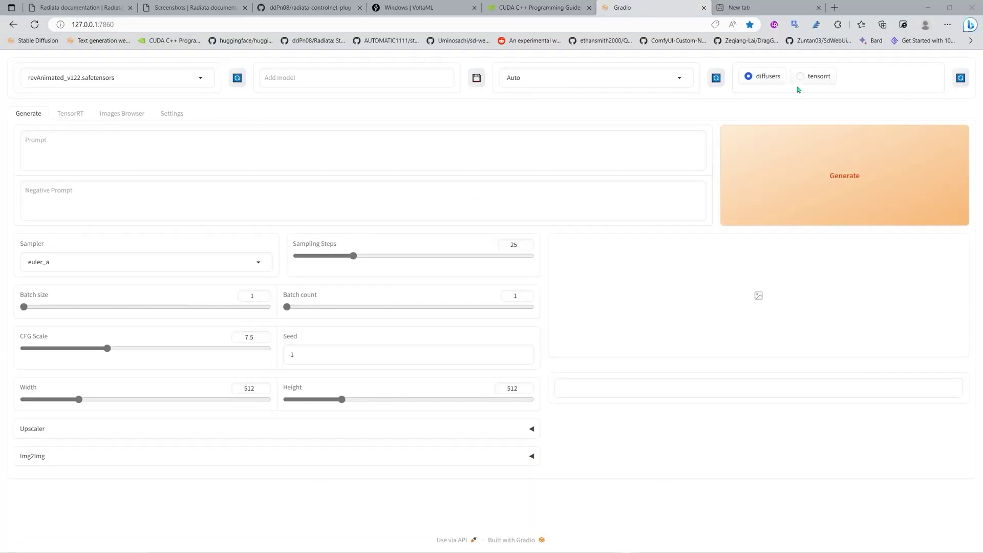
{"action": "left_click", "coordinate": [801, 78]}
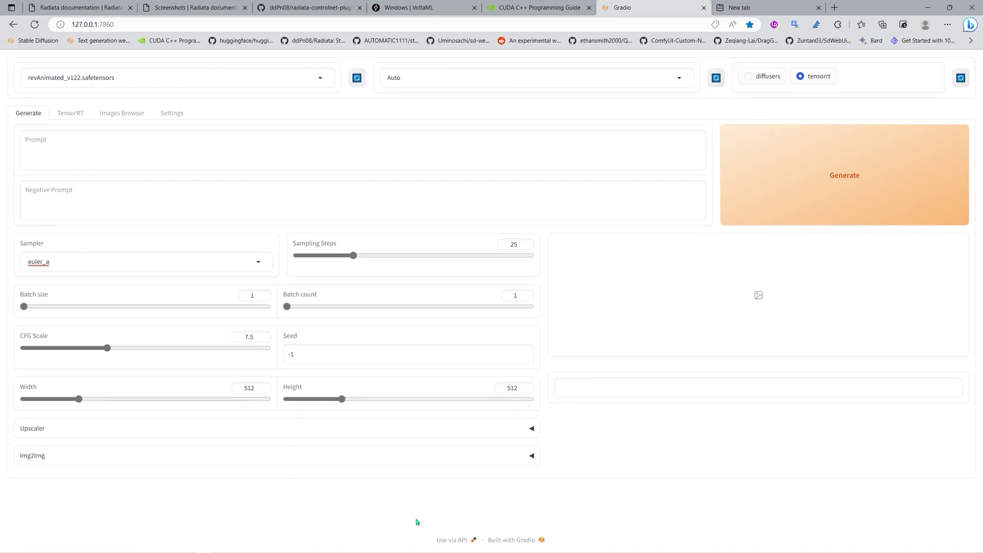
- Fill the negative prompt with the mklink note's Negative text, from "(chibi, Child:1.3)" through "easynegative", and bring the note up in Sublime Text
{"action": "left_click", "coordinate": [398, 546]}
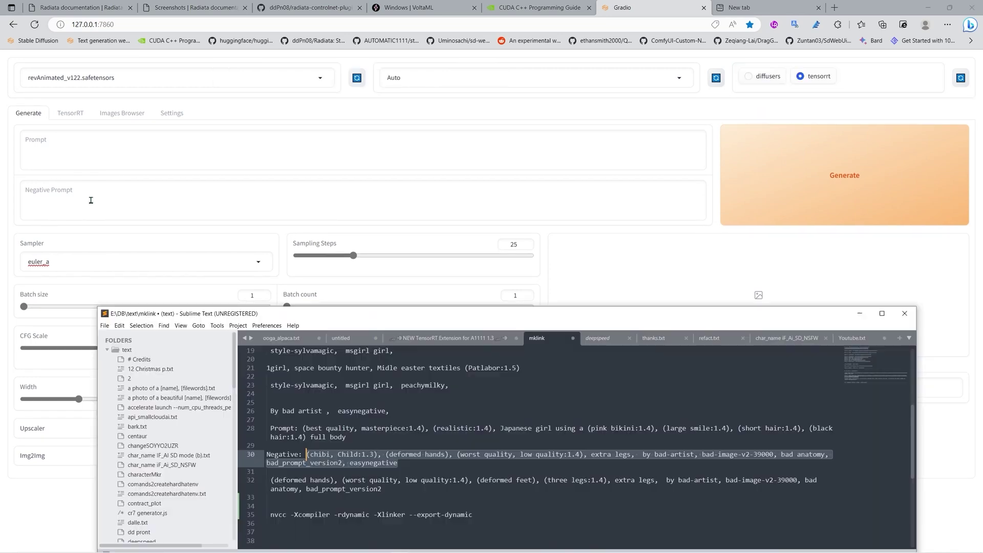
{"action": "right_click", "coordinate": [90, 209]}
{"action": "left_click", "coordinate": [123, 282]}
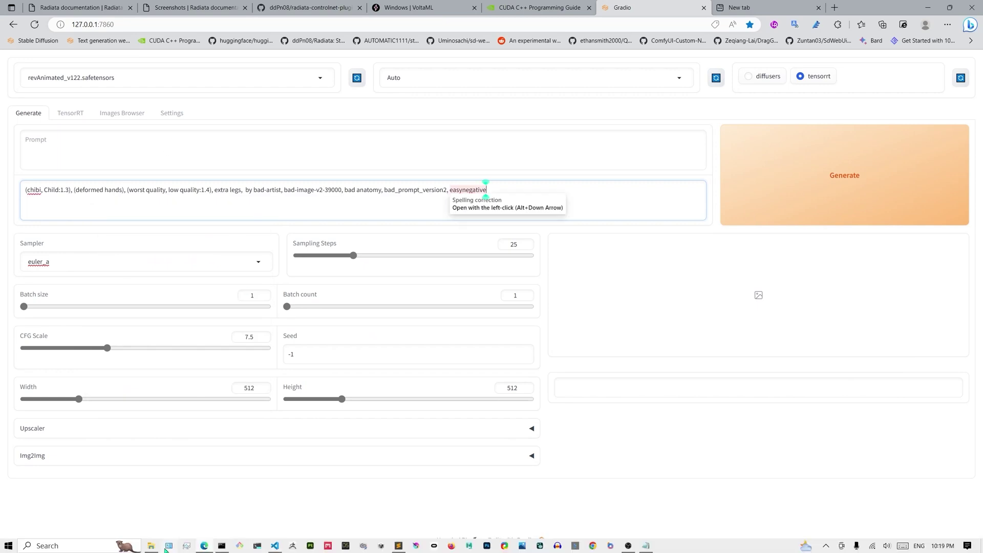
{"action": "left_click", "coordinate": [398, 545]}
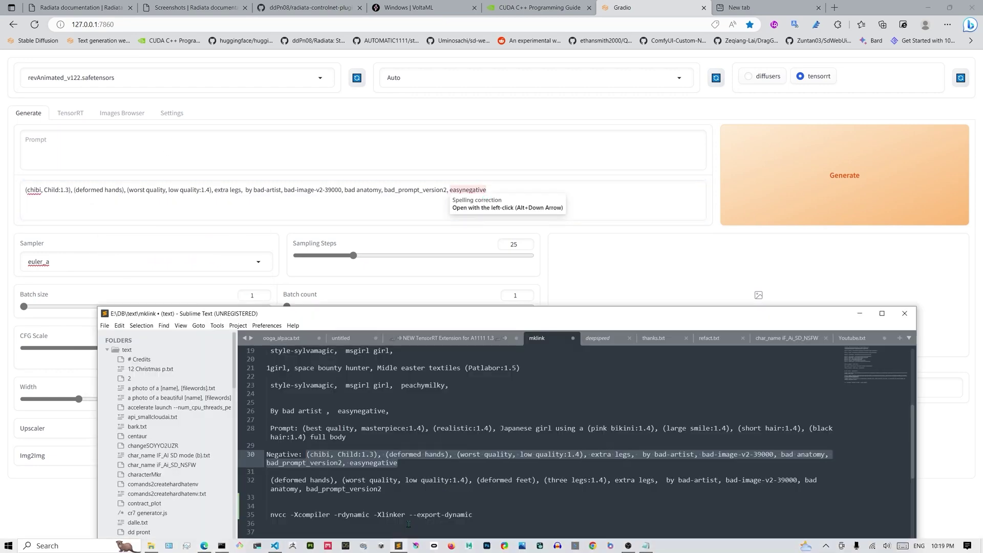
{"action": "left_click_drag", "start_coordinate": [353, 436], "coordinate": [302, 428]}
{"action": "right_click", "coordinate": [333, 432]}
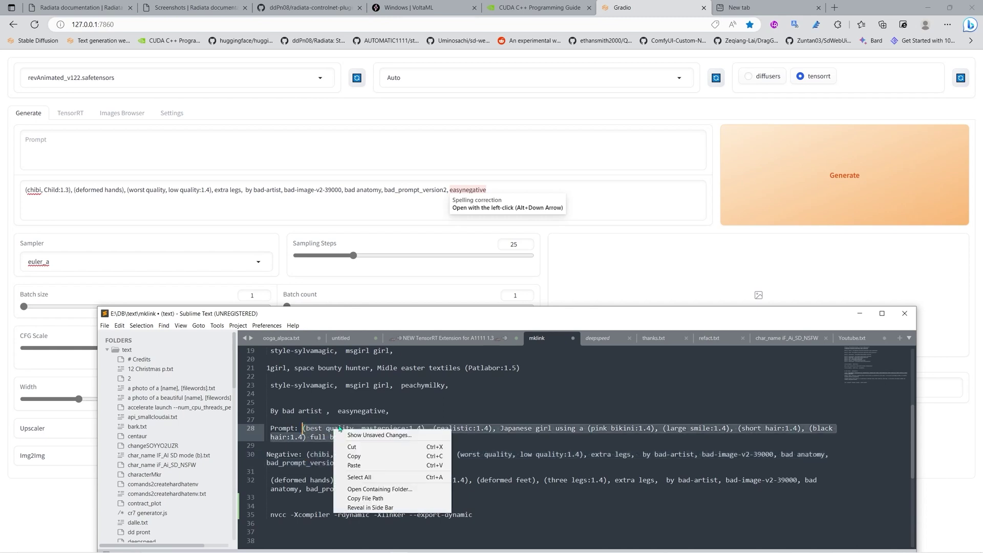
{"action": "left_click", "coordinate": [423, 393]}
- Copy "1girl, space bounty hunter, Midle easter textiles (Patlabor:1.5)" from the mklink note and paste it into Radiata's Prompt field
{"action": "scroll", "coordinate": [422, 396], "scroll_direction": "up", "scroll_amount": 2}
{"action": "scroll", "coordinate": [423, 396], "scroll_direction": "down", "scroll_amount": 1}
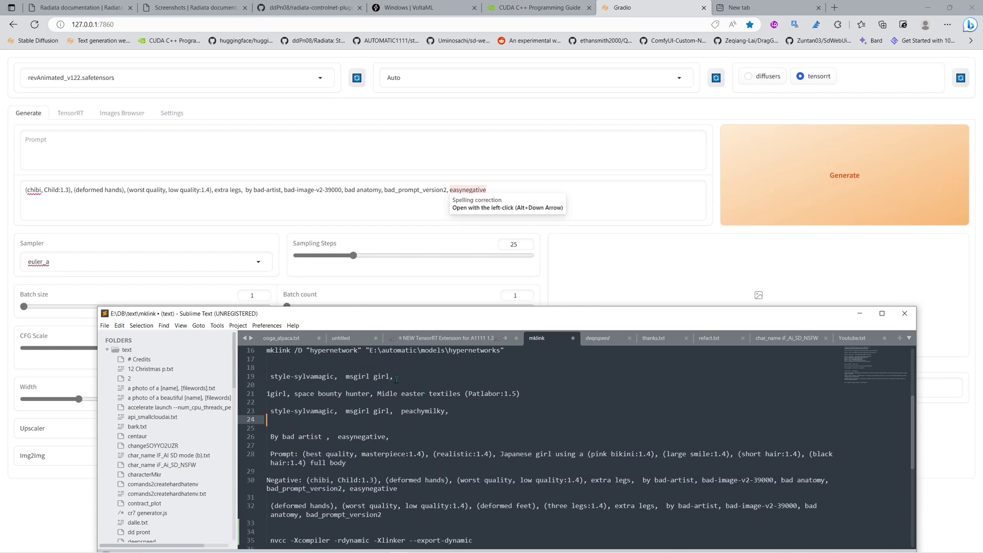
{"action": "scroll", "coordinate": [396, 380], "scroll_direction": "down", "scroll_amount": 1}
{"action": "left_click_drag", "start_coordinate": [522, 369], "coordinate": [267, 367]}
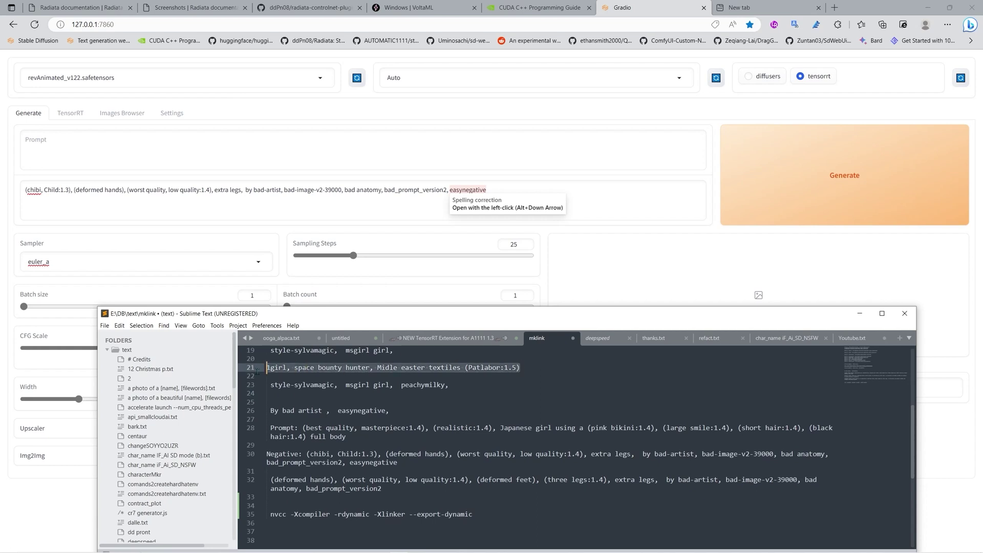
{"action": "right_click", "coordinate": [285, 366]}
{"action": "left_click", "coordinate": [307, 388]}
{"action": "left_click", "coordinate": [108, 148]}
{"action": "key", "text": "ctrl+v"}
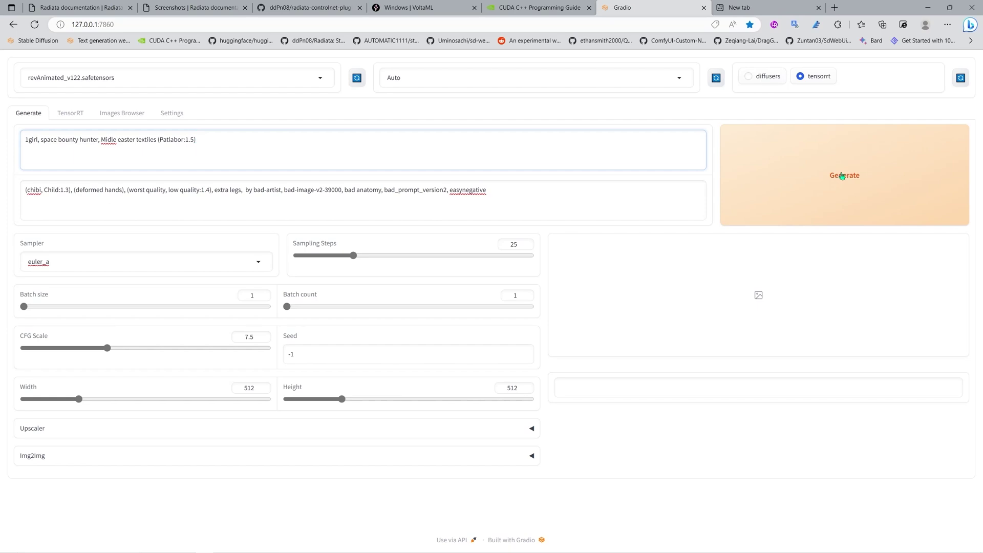
- Generate a 512 by 512 image with the TensorRT engine, follow its progress in the Radiata console window, and return to the web interface
{"action": "left_click", "coordinate": [841, 176]}
{"action": "left_click", "coordinate": [222, 545]}
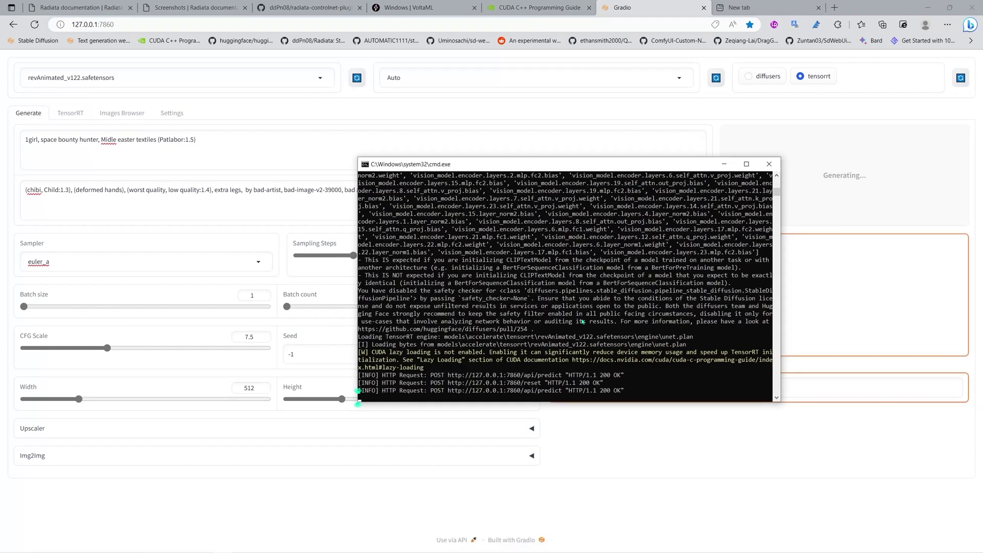
{"action": "left_click_drag", "start_coordinate": [536, 168], "coordinate": [419, 68]}
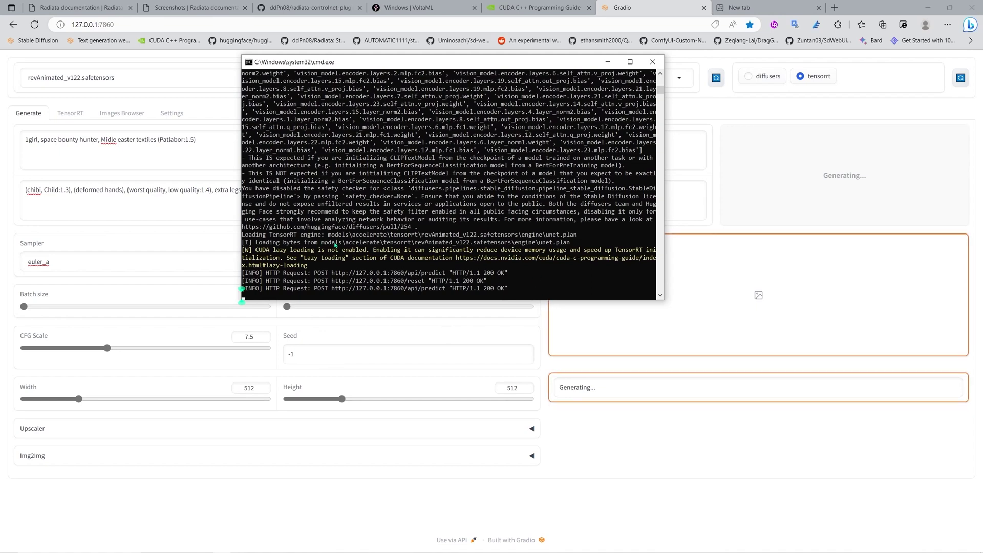
{"action": "scroll", "coordinate": [375, 262], "scroll_direction": "down", "scroll_amount": 3}
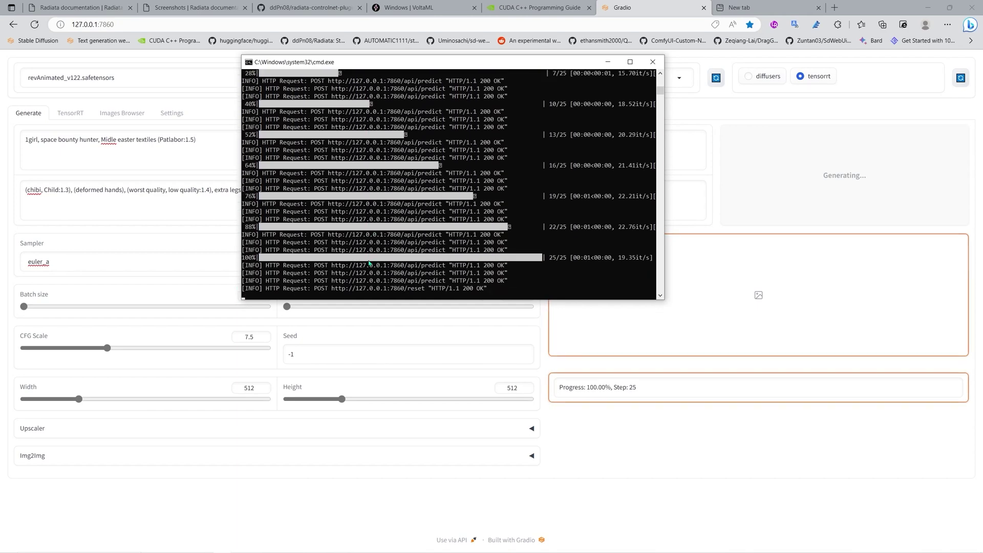
{"action": "left_click_drag", "start_coordinate": [307, 62], "coordinate": [136, 211]}
{"action": "left_click", "coordinate": [604, 285]}
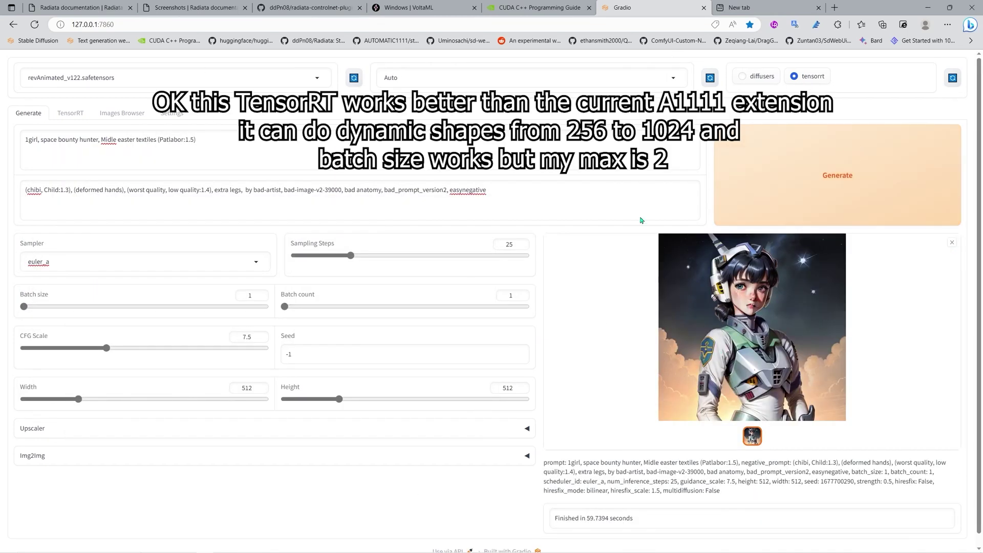
- Set the image height to 768, batch count to 4, sampler to unipc and sampling steps to 36
{"action": "left_click_drag", "start_coordinate": [338, 403], "coordinate": [369, 404]}
{"action": "mouse_move", "coordinate": [285, 306]}
{"action": "left_mouse_down"}
{"action": "mouse_move", "coordinate": [329, 307]}
{"action": "mouse_move", "coordinate": [291, 310]}
{"action": "left_mouse_up"}
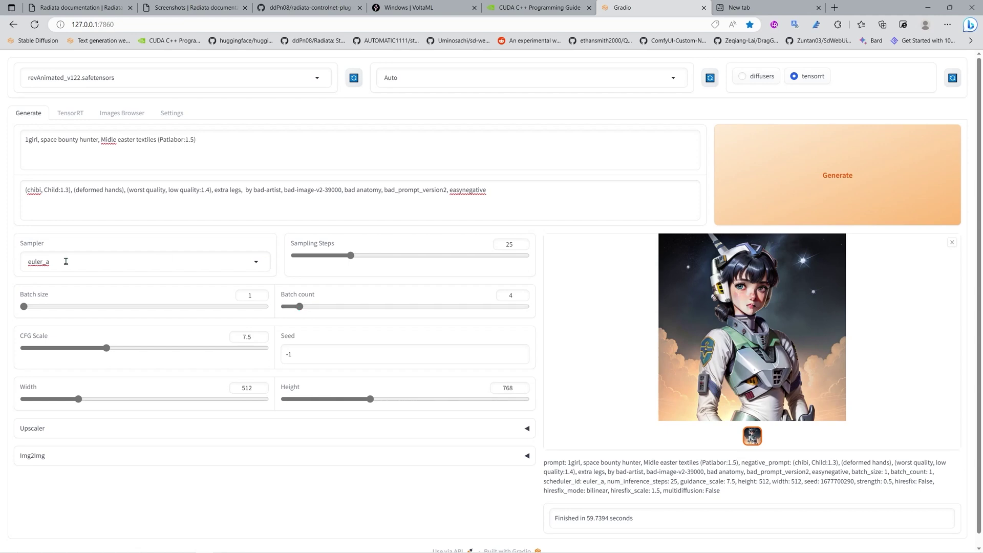
{"action": "left_click", "coordinate": [258, 265]}
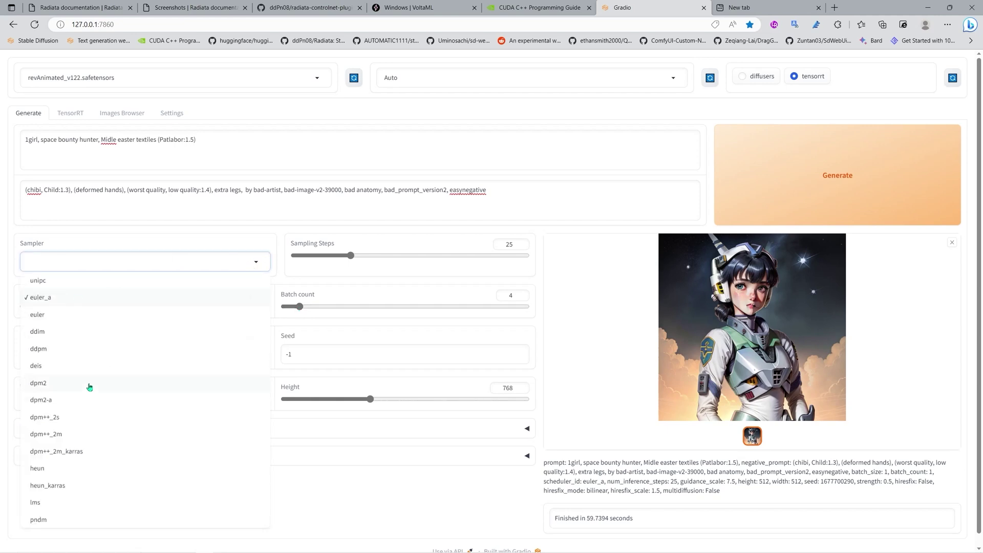
{"action": "left_click", "coordinate": [75, 282]}
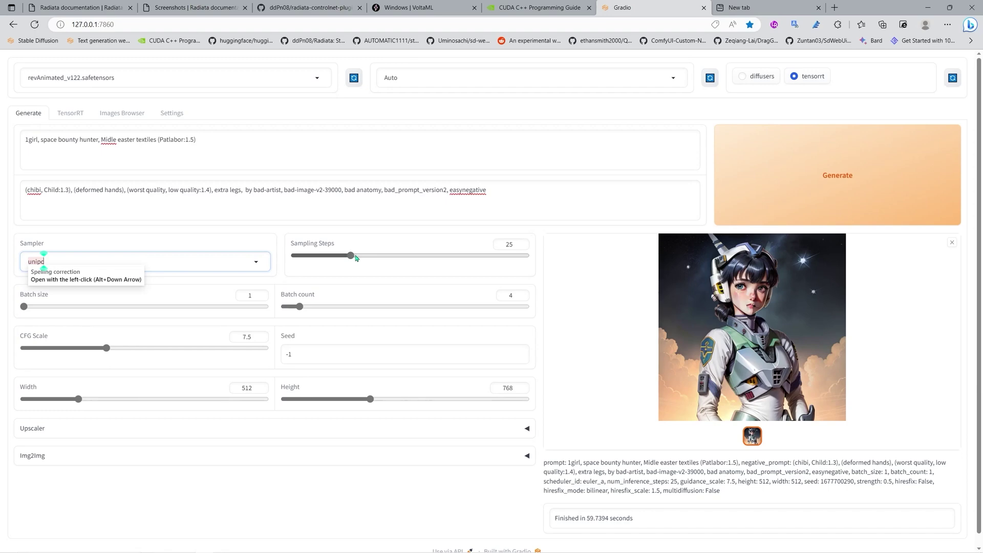
{"action": "left_click_drag", "start_coordinate": [351, 256], "coordinate": [362, 257]}
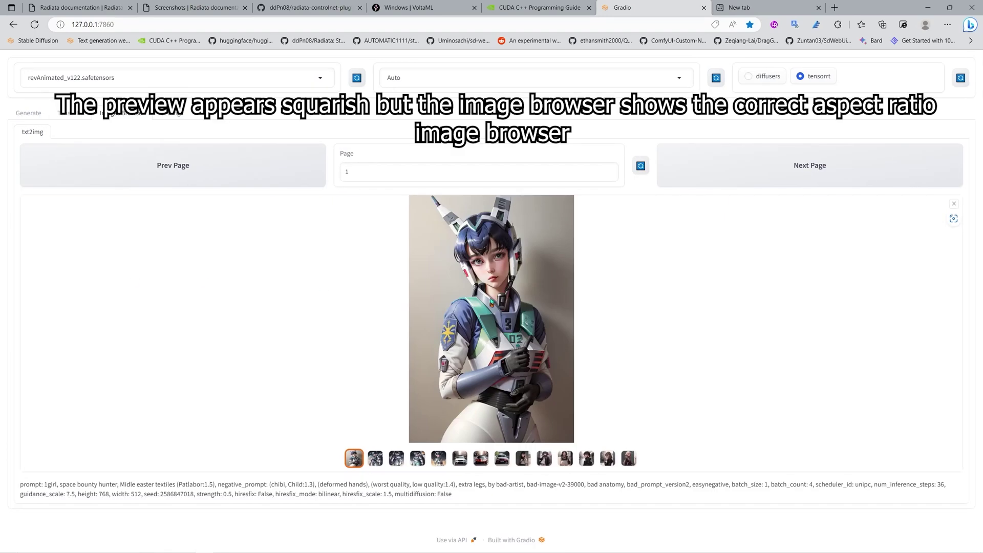
- View the 512 by 768 images one after another in the image browser to check their aspect ratio
{"action": "left_click", "coordinate": [378, 463]}
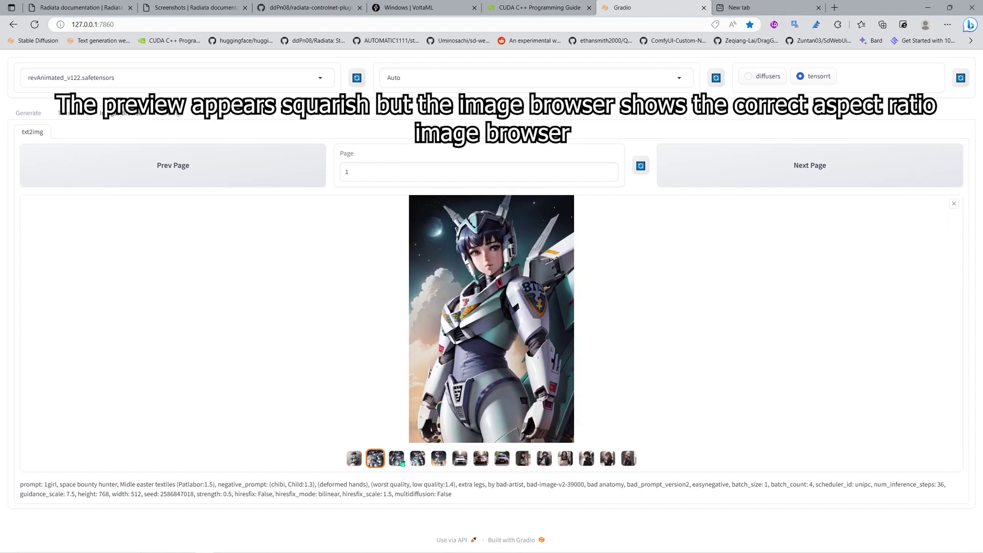
{"action": "left_click", "coordinate": [398, 463]}
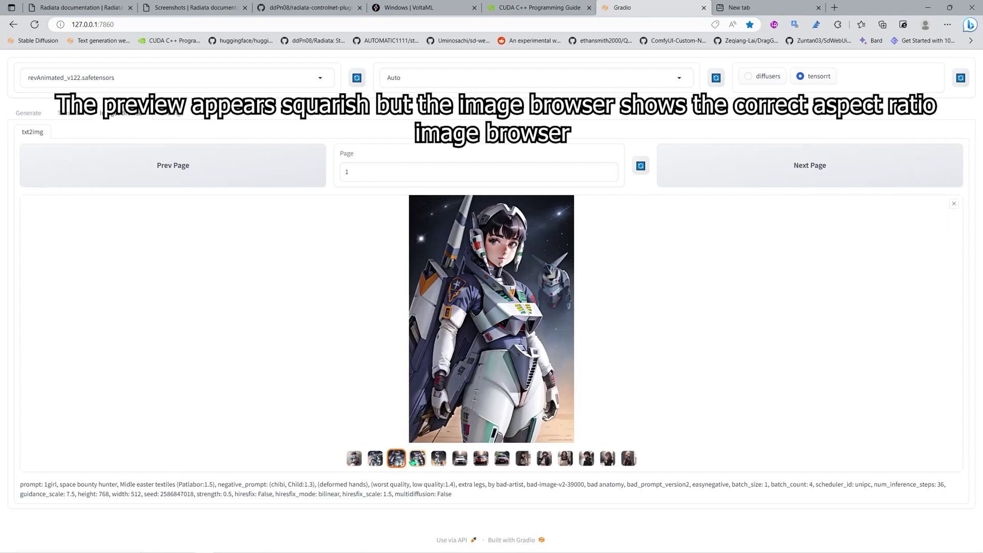
{"action": "left_click", "coordinate": [418, 462]}
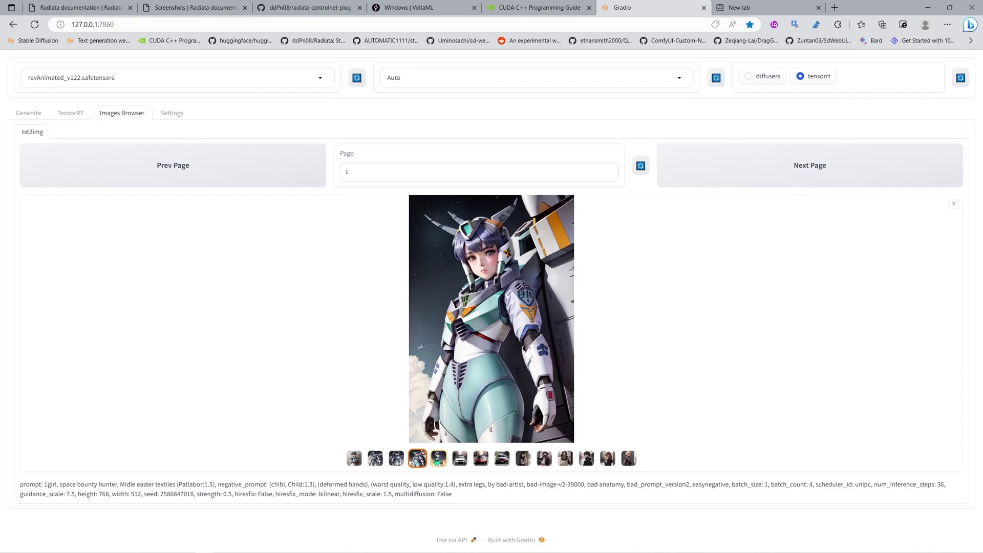
{"action": "left_click", "coordinate": [437, 462]}
{"action": "left_click", "coordinate": [462, 461]}
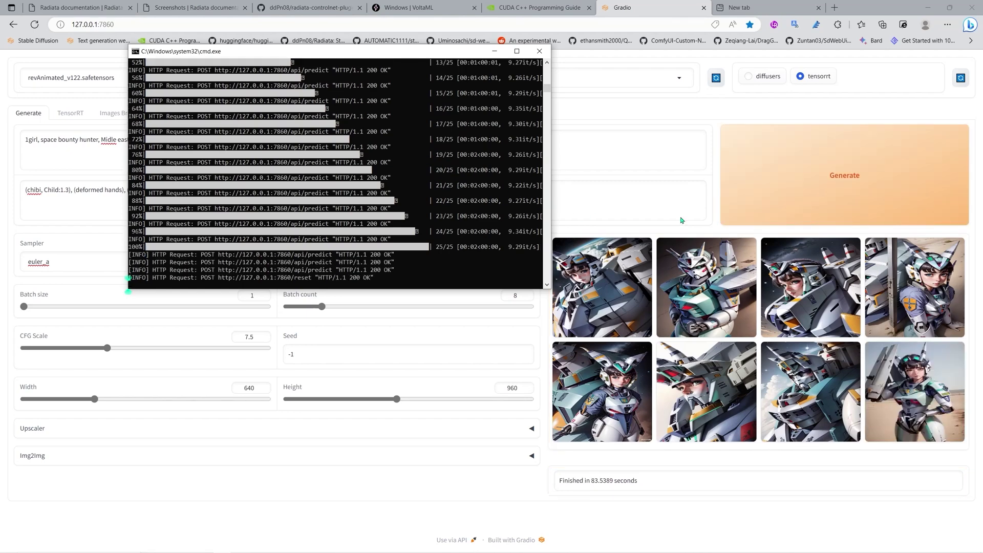
- Put the console window away, reload the txt2img gallery in the image browser and open its first image
{"action": "left_click", "coordinate": [494, 52]}
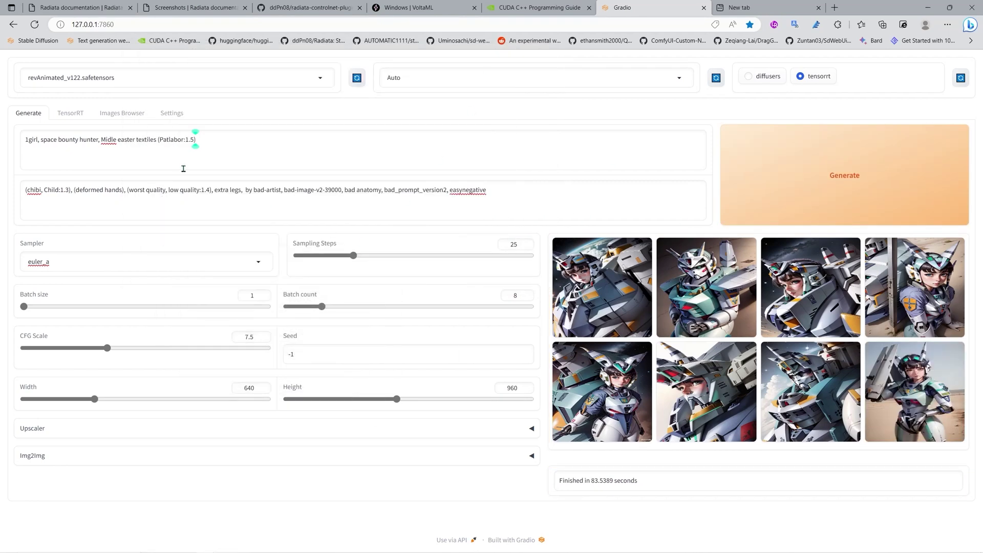
{"action": "left_click", "coordinate": [109, 115]}
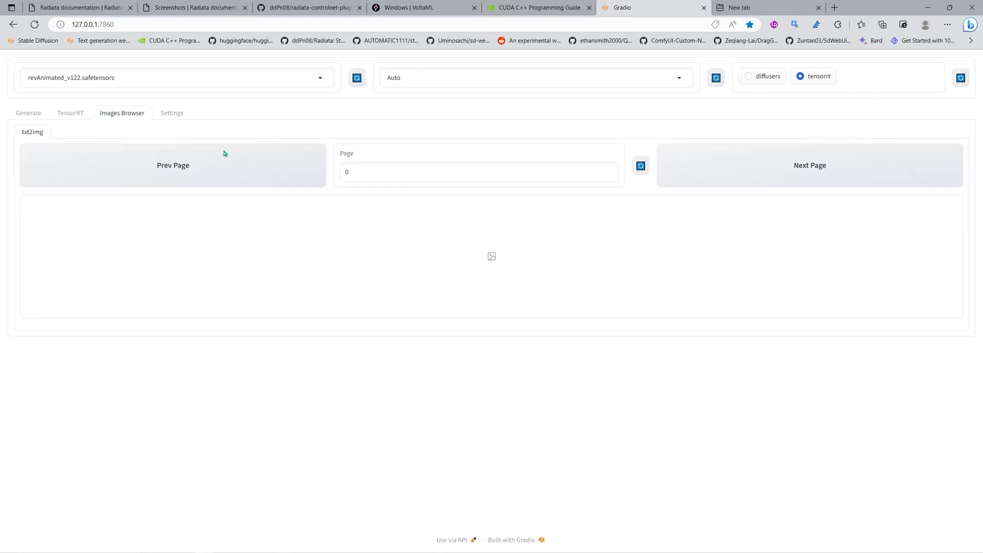
{"action": "left_click", "coordinate": [639, 167]}
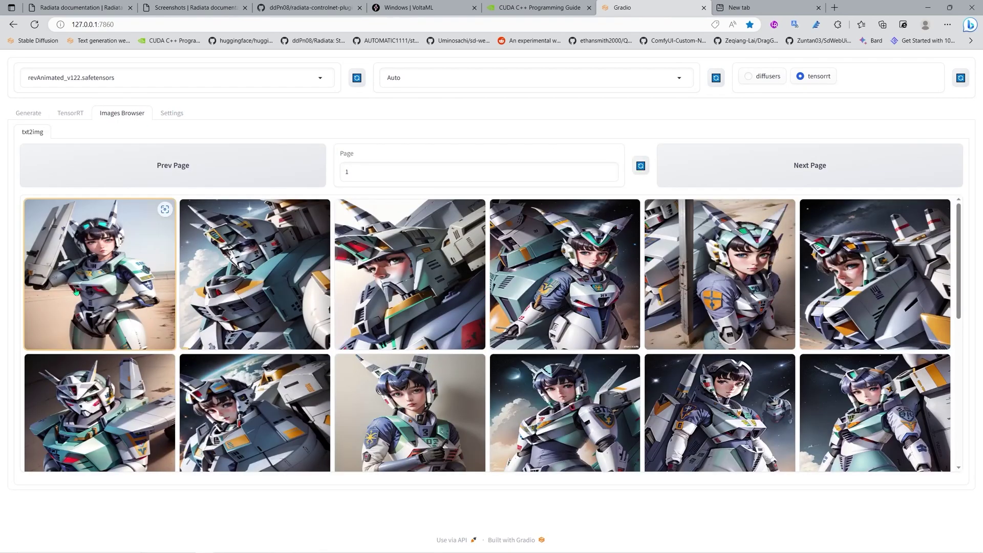
{"action": "left_click", "coordinate": [114, 279]}
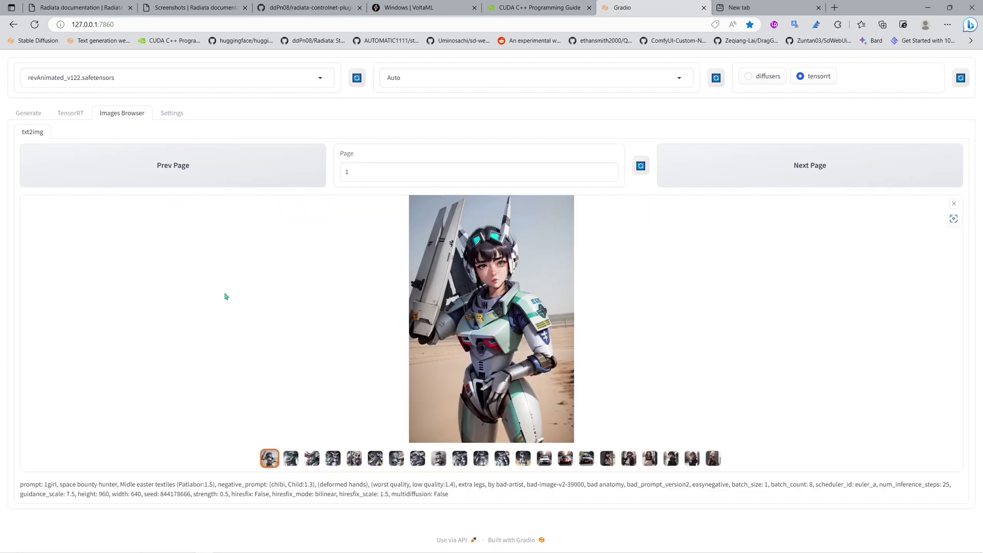
- Examine the other images of the 640 by 960 batch individually at their full aspect ratio
{"action": "left_click", "coordinate": [290, 459]}
{"action": "left_click", "coordinate": [312, 461]}
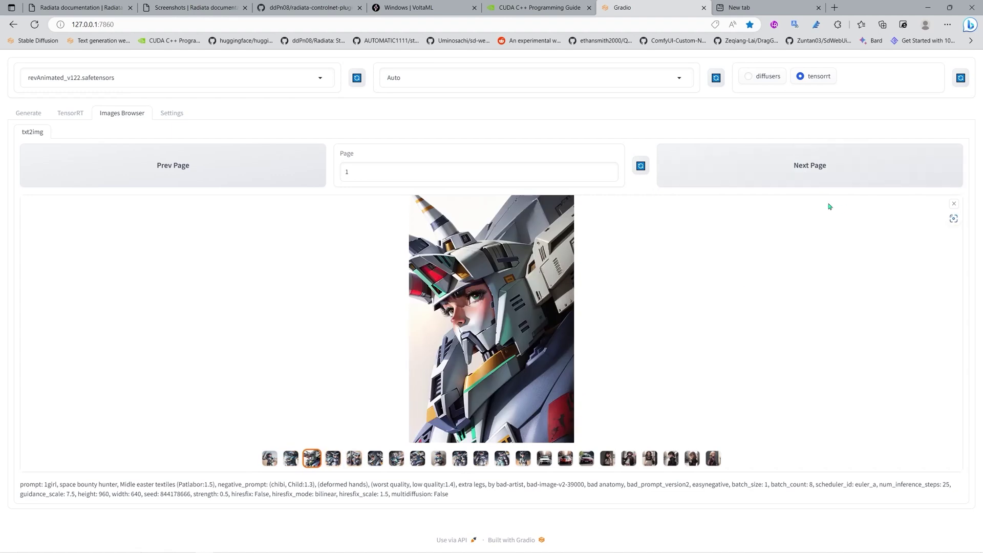
{"action": "left_click", "coordinate": [810, 173]}
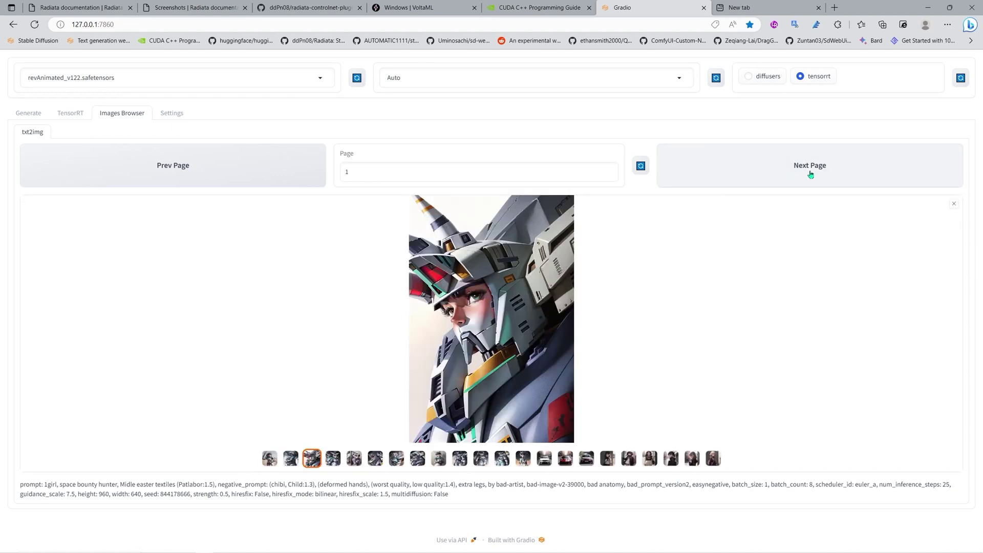
{"action": "left_click", "coordinate": [332, 462]}
{"action": "left_click", "coordinate": [355, 465]}
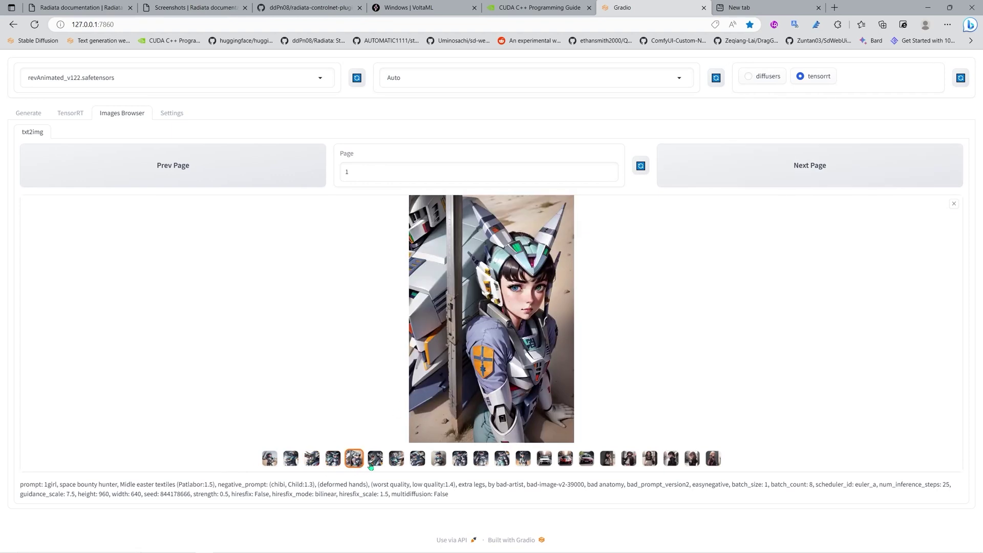
{"action": "left_click", "coordinate": [374, 464]}
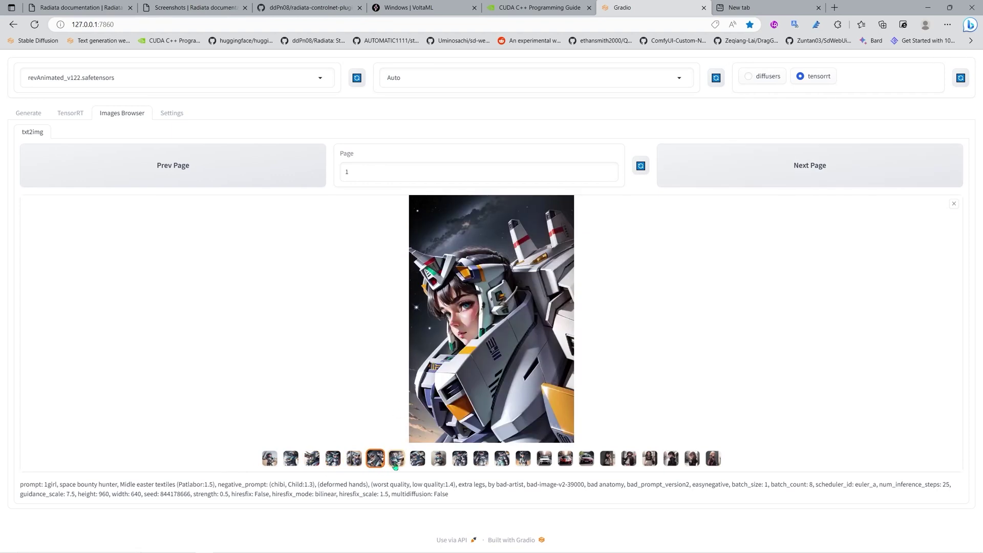
{"action": "left_click", "coordinate": [352, 465]}
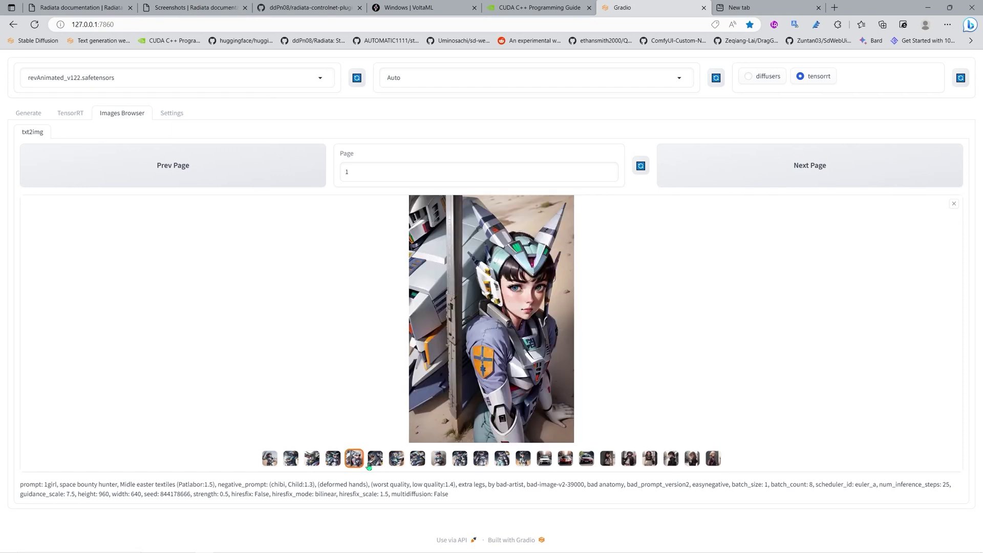
{"action": "left_click", "coordinate": [376, 465]}
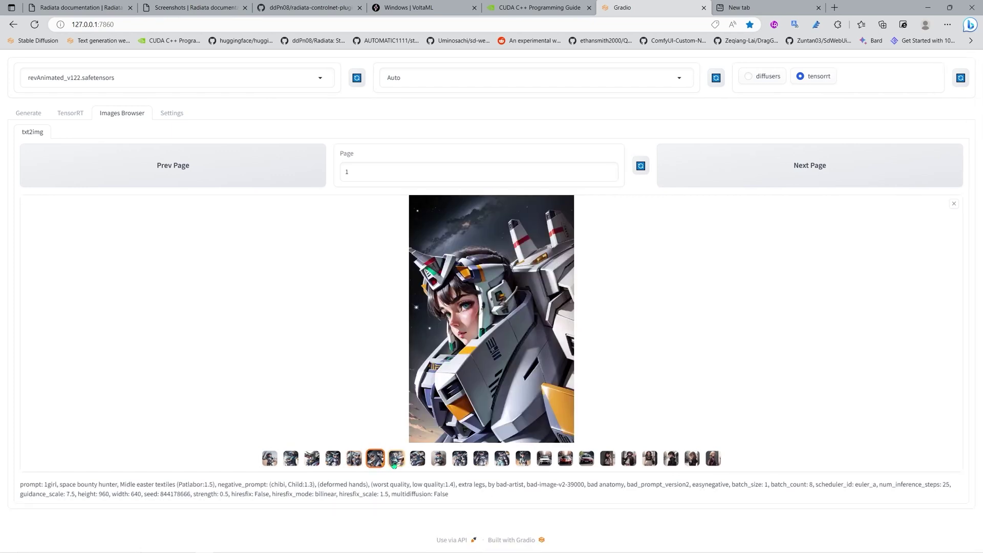
- View the remaining 640 by 960 images and the neighbouring 512 by 768 images individually in the image browser
{"action": "left_click", "coordinate": [398, 464]}
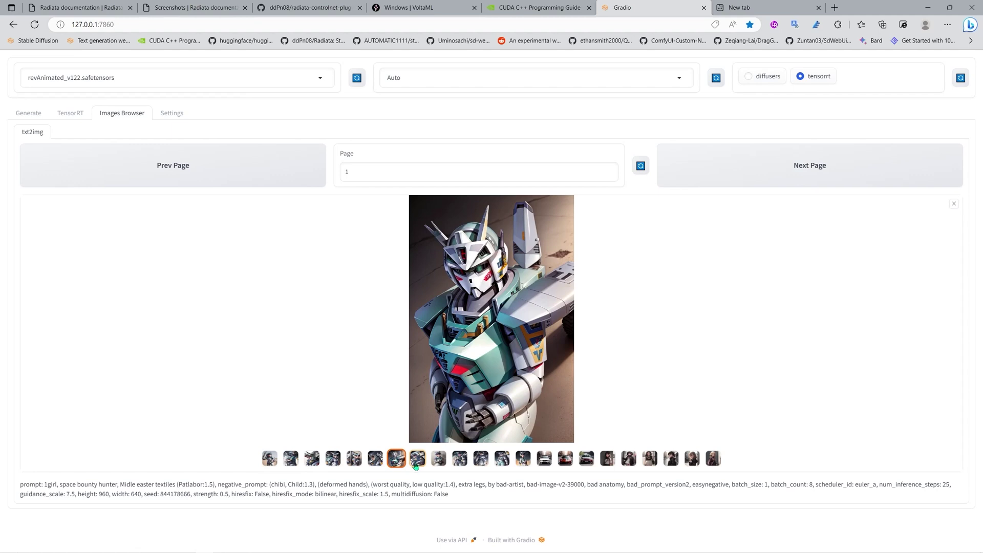
{"action": "left_click", "coordinate": [421, 464]}
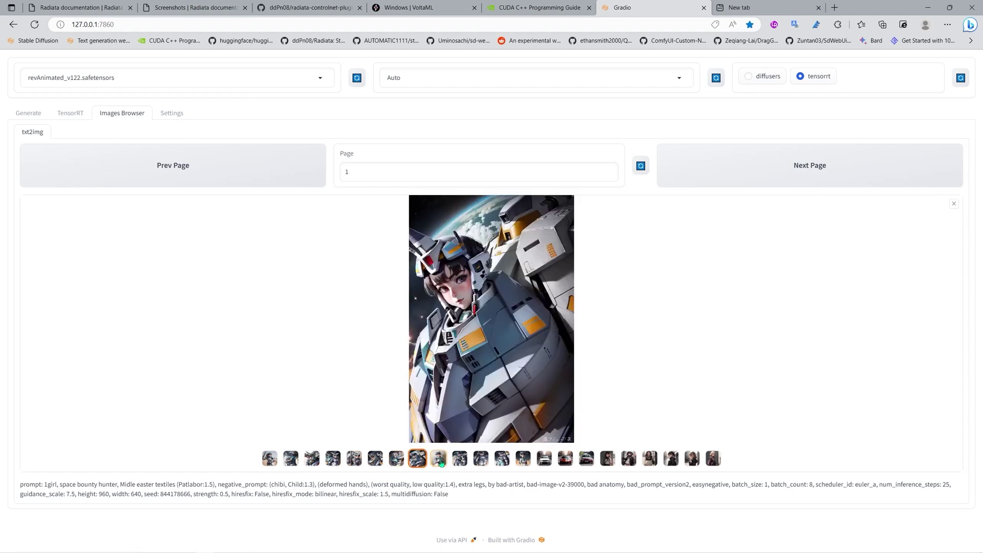
{"action": "left_click", "coordinate": [439, 462]}
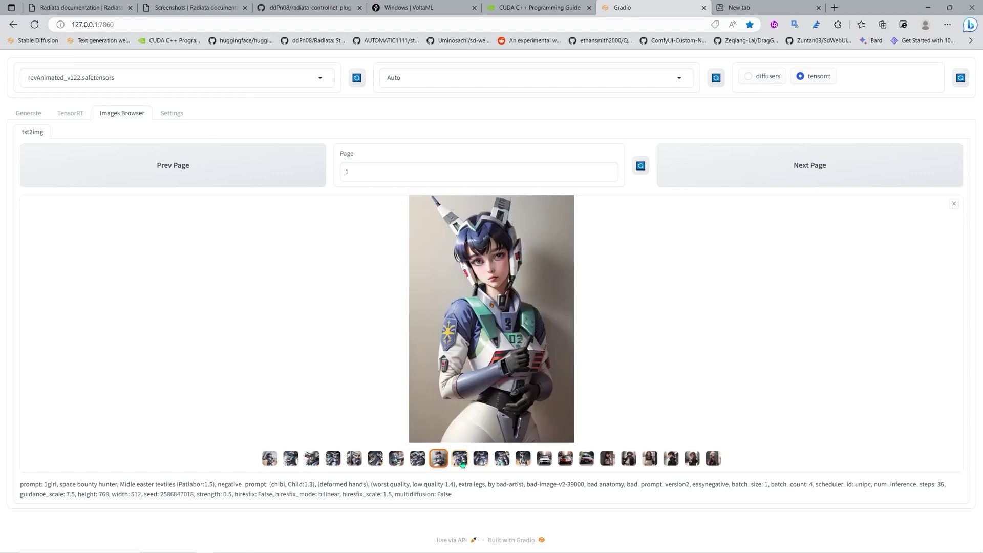
{"action": "left_click", "coordinate": [461, 462]}
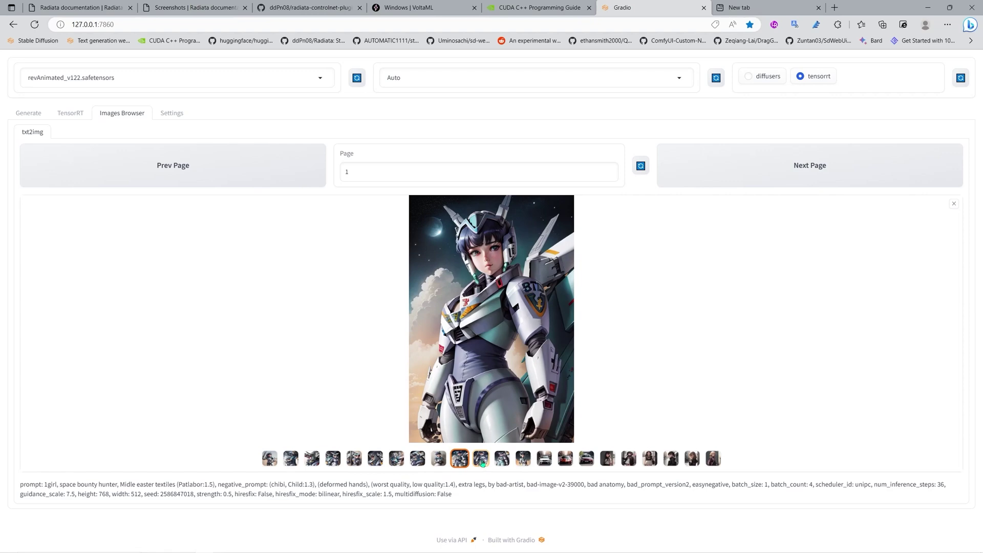
{"action": "left_click", "coordinate": [481, 462]}
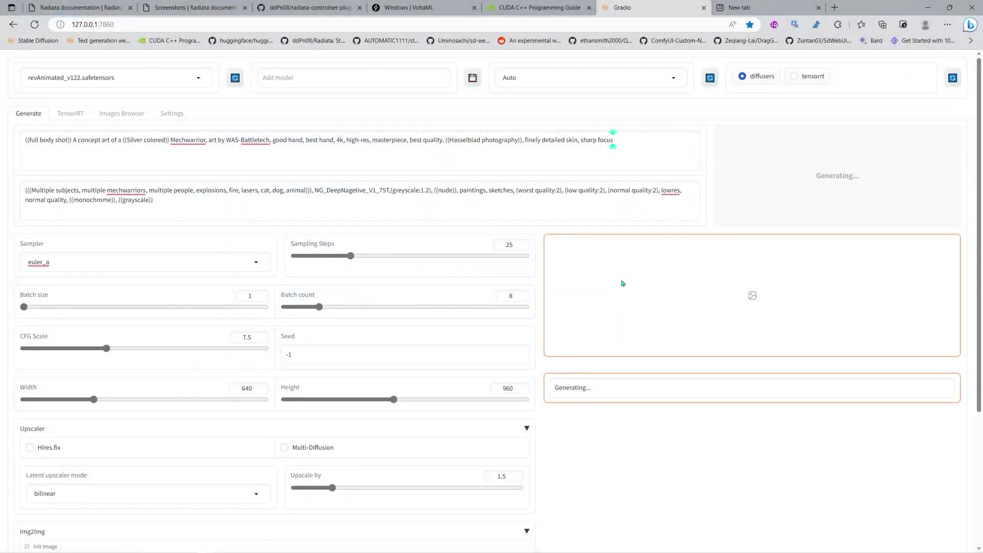
- Check the diffusers batch's iteration speed in the console and reload the txt2img gallery in the image browser
{"action": "key", "text": "alt+Tab"}
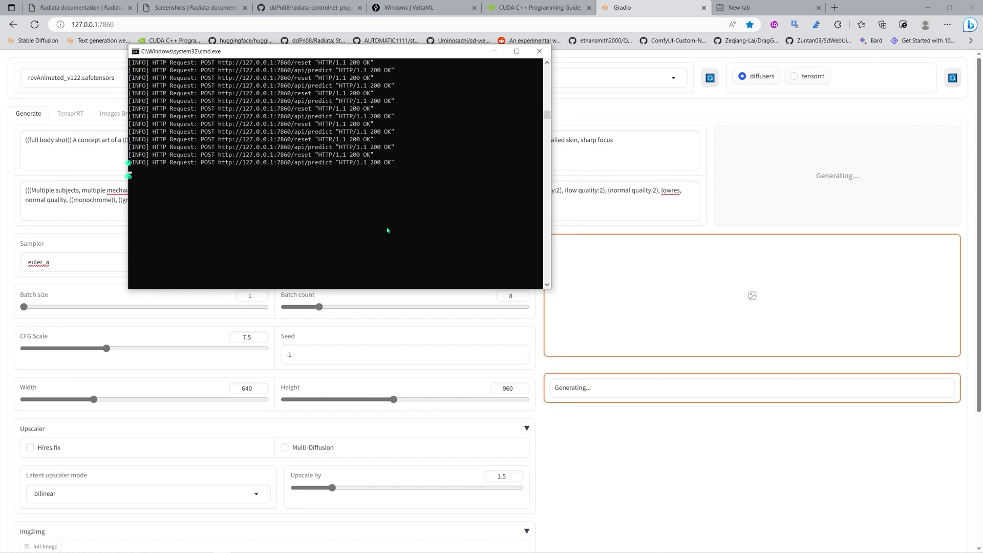
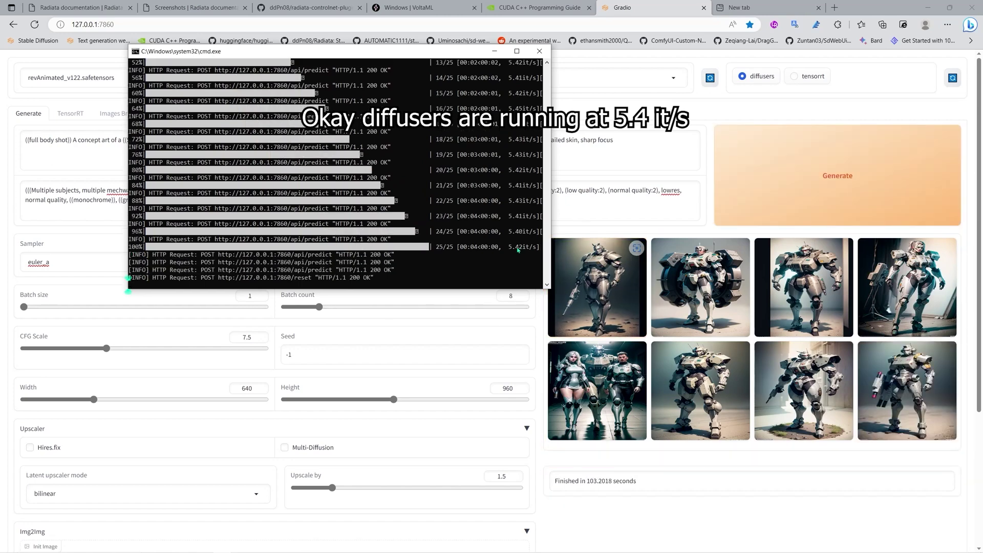
{"action": "left_click", "coordinate": [495, 52]}
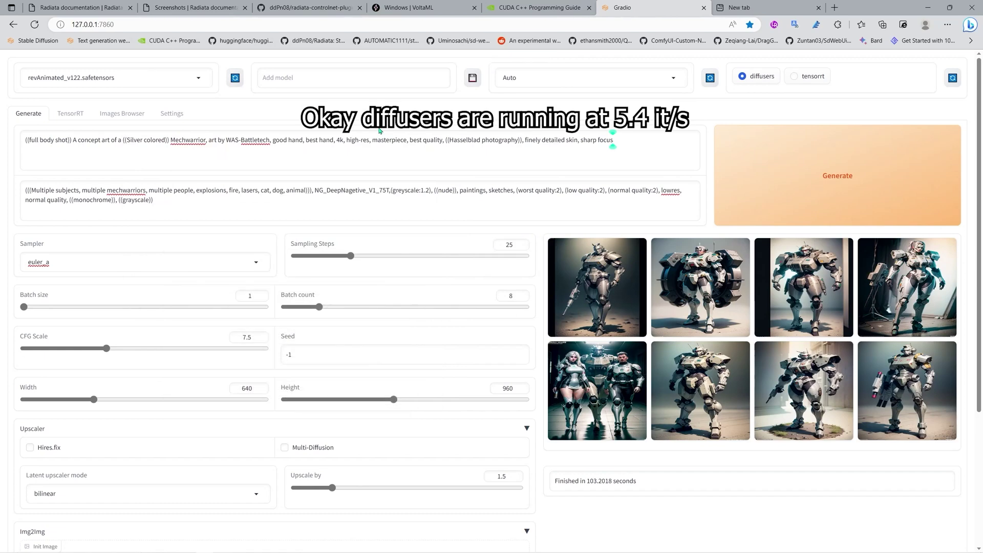
{"action": "left_click", "coordinate": [122, 114]}
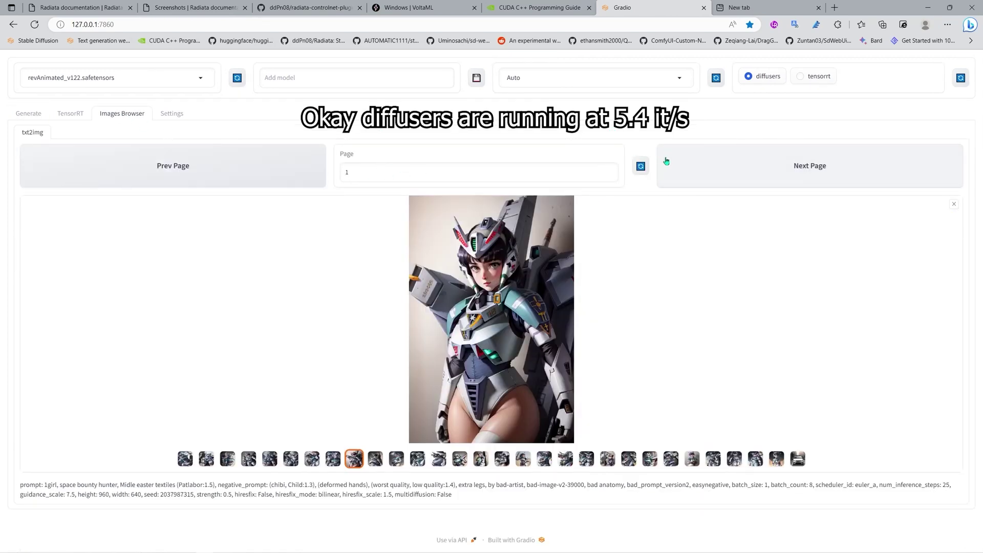
{"action": "left_click", "coordinate": [638, 169]}
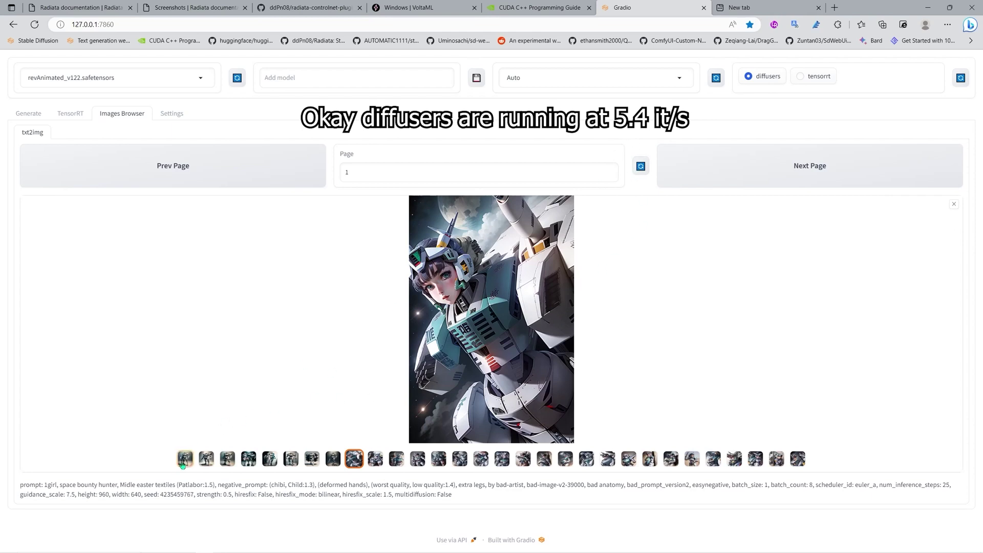
- Examine the images of the silver Mechwarrior batch one after another at full aspect ratio
{"action": "left_click", "coordinate": [184, 460]}
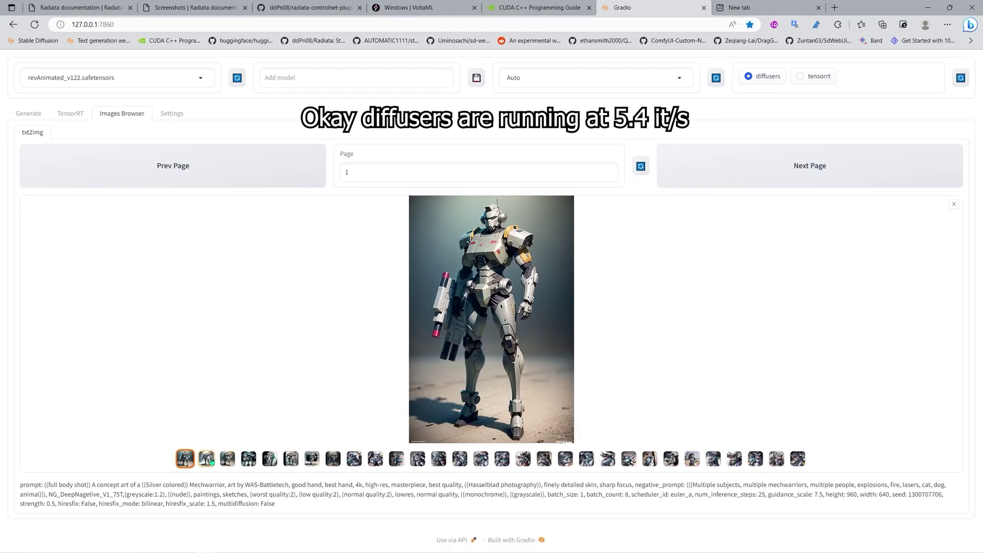
{"action": "left_click", "coordinate": [207, 460]}
{"action": "left_click", "coordinate": [224, 461]}
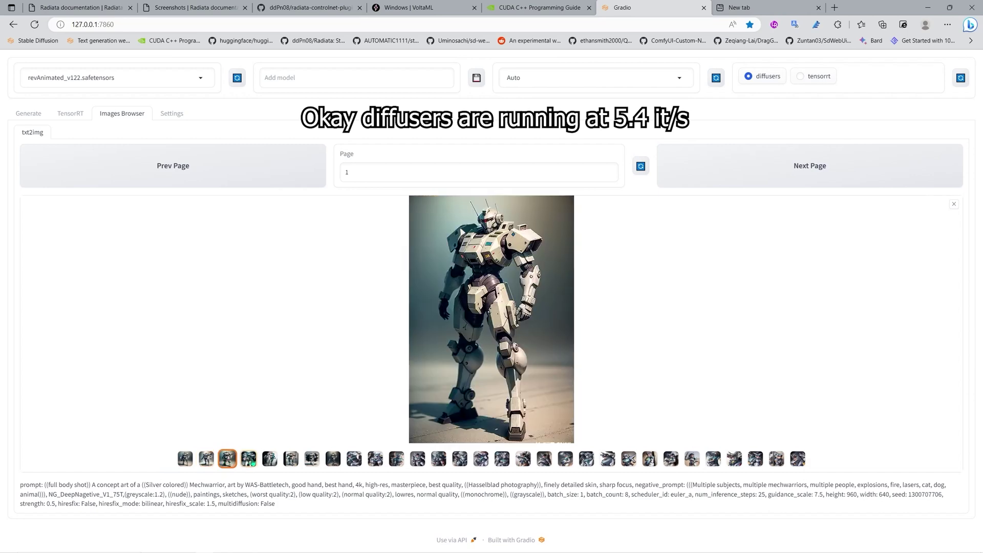
{"action": "left_click", "coordinate": [247, 462]}
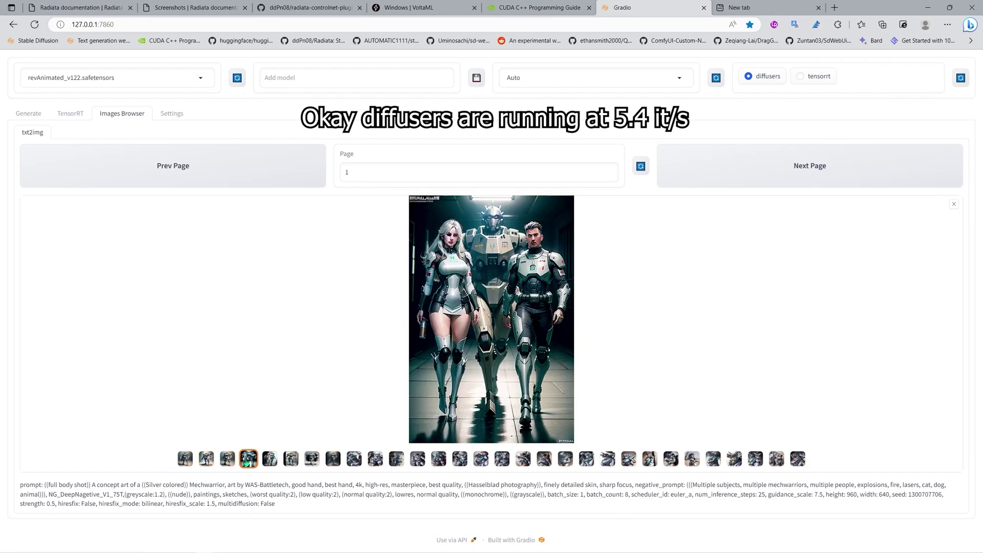
{"action": "left_click", "coordinate": [272, 462]}
{"action": "left_click", "coordinate": [290, 464]}
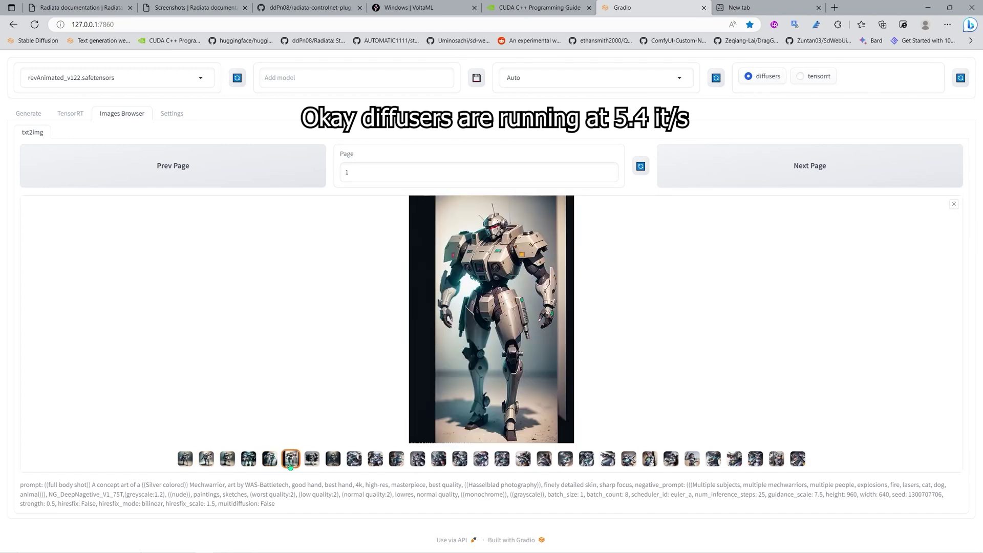
{"action": "left_click", "coordinate": [318, 462]}
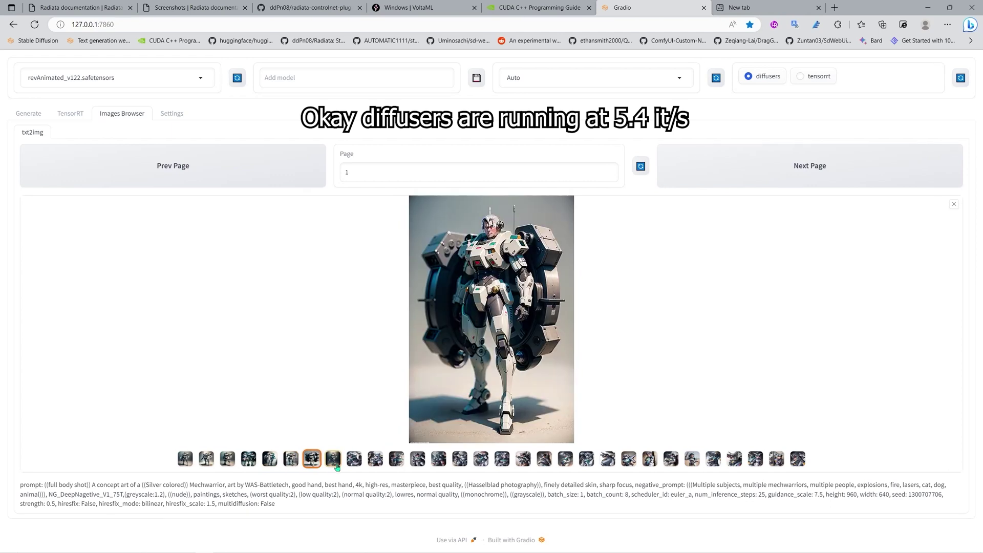
{"action": "left_click", "coordinate": [336, 465]}
{"action": "left_click", "coordinate": [354, 464]}
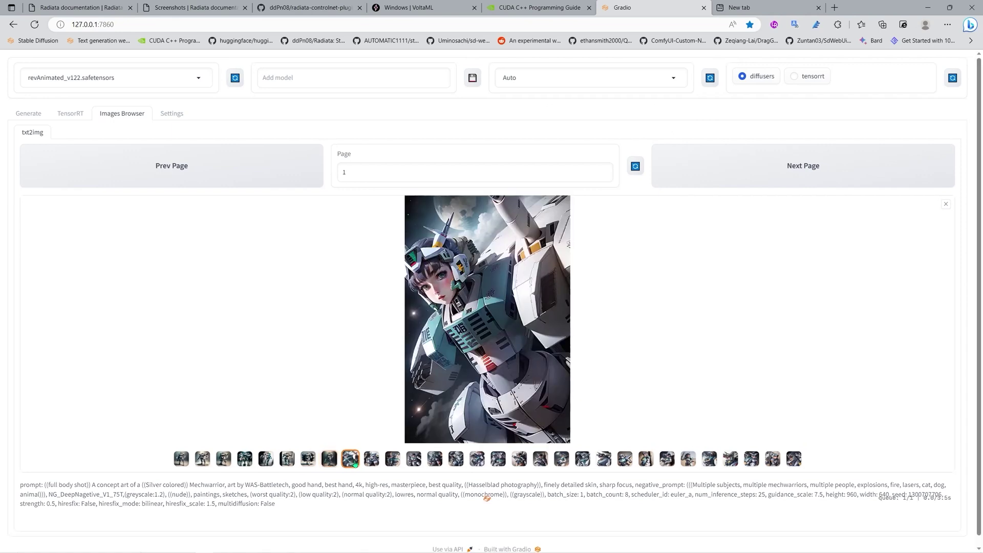
{"action": "left_click", "coordinate": [329, 463]}
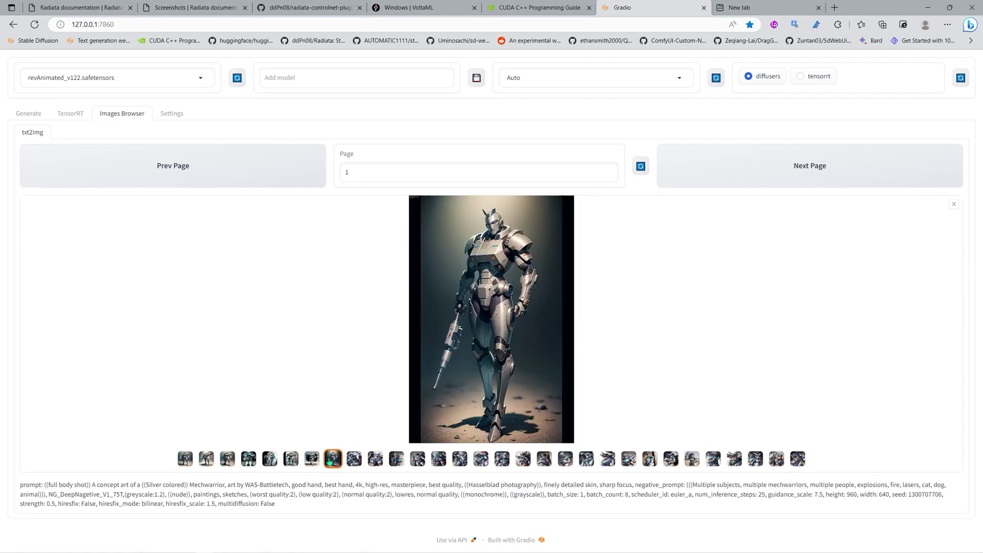
- Look through the available VAE models without changing the selection and reopen the last image of the Mechwarrior batch
{"action": "left_click", "coordinate": [680, 78]}
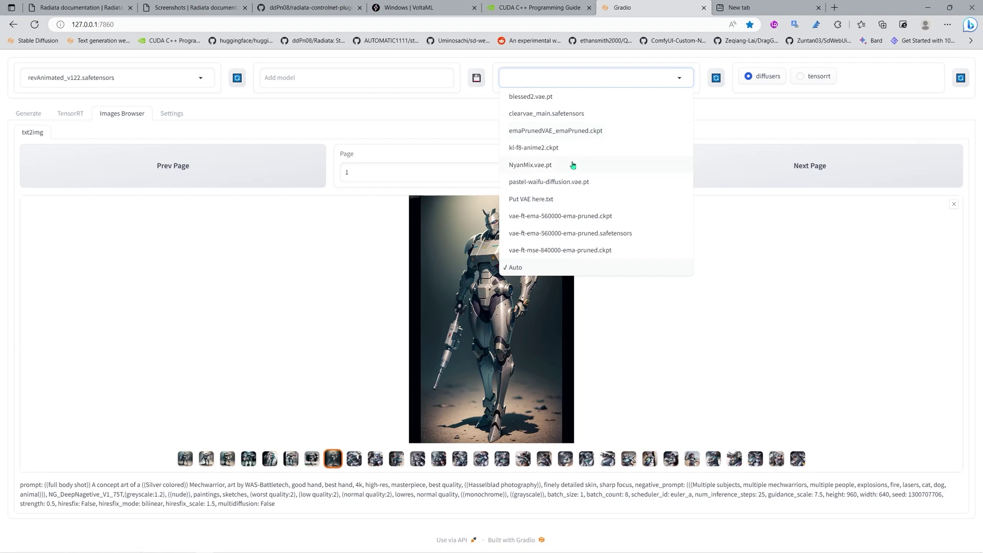
{"action": "left_click", "coordinate": [732, 239]}
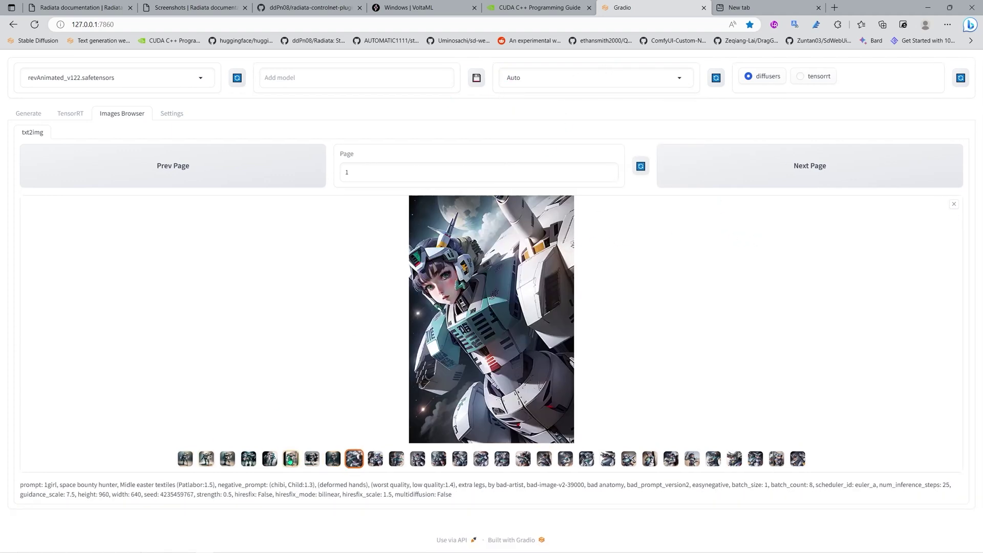
{"action": "left_click", "coordinate": [333, 459]}
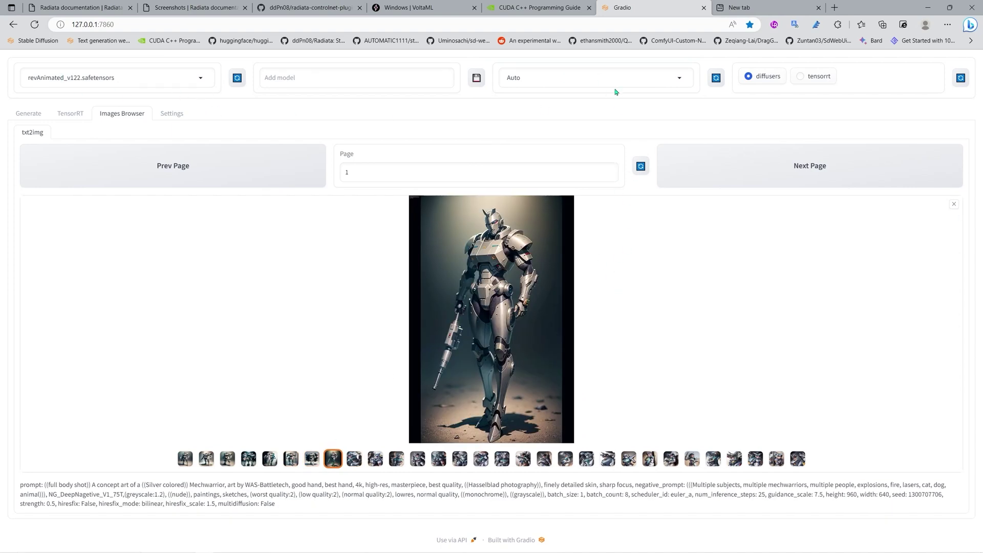
- In File Explorer, move the radiata-controlnet-plugin folder out of plugins into the main Radiata folder and put the window away
{"action": "mouse_move", "coordinate": [253, 550]}
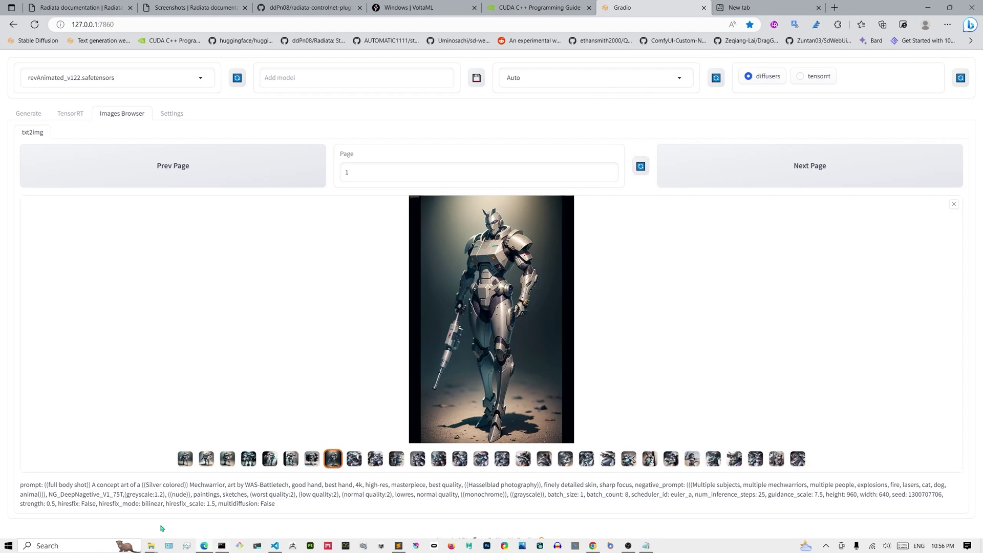
{"action": "mouse_move", "coordinate": [150, 545]}
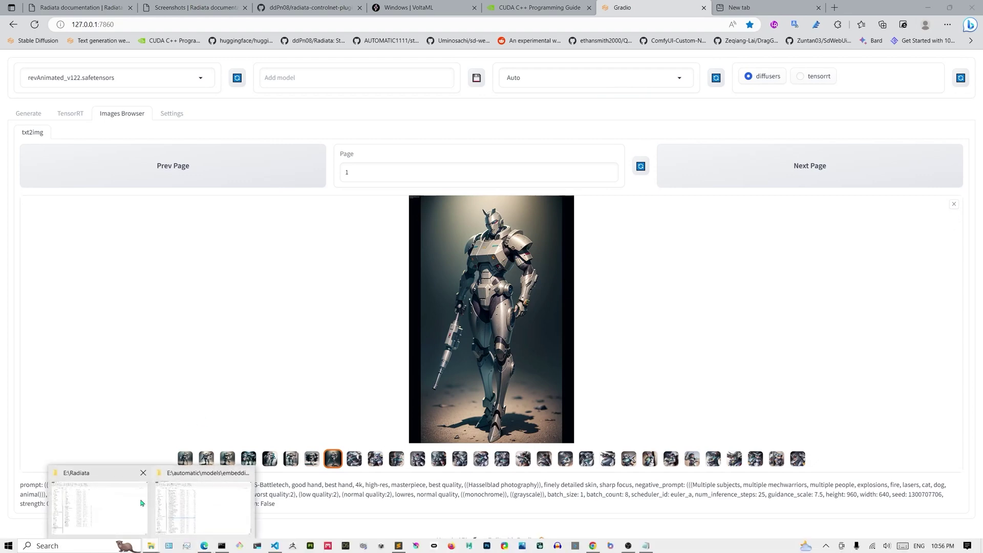
{"action": "left_click", "coordinate": [134, 513]}
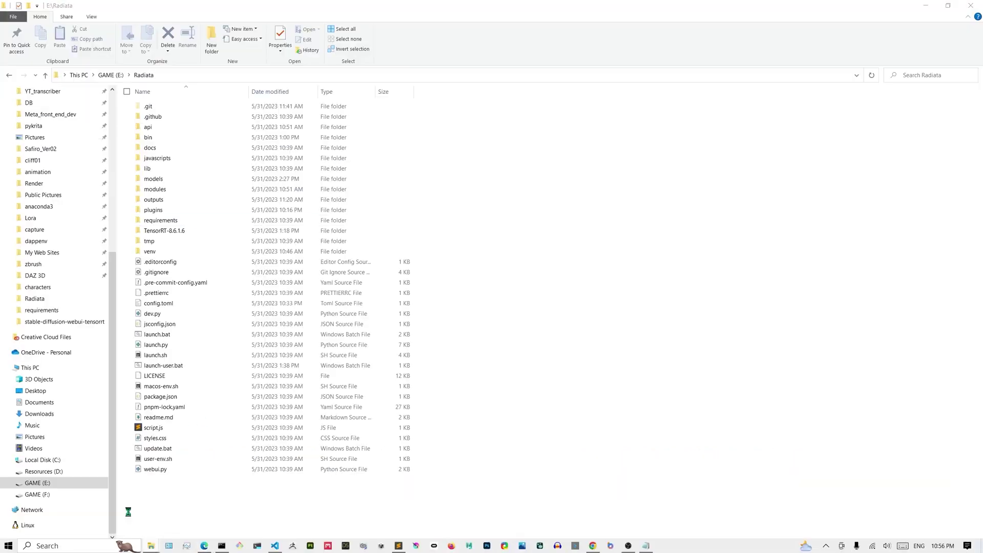
{"action": "double_click", "coordinate": [169, 212]}
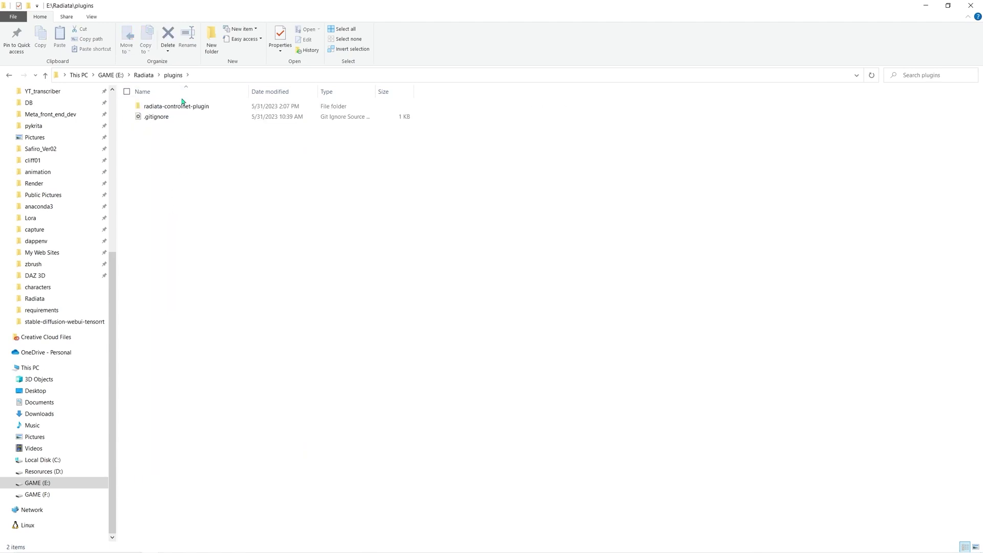
{"action": "left_click_drag", "start_coordinate": [182, 104], "coordinate": [146, 76]}
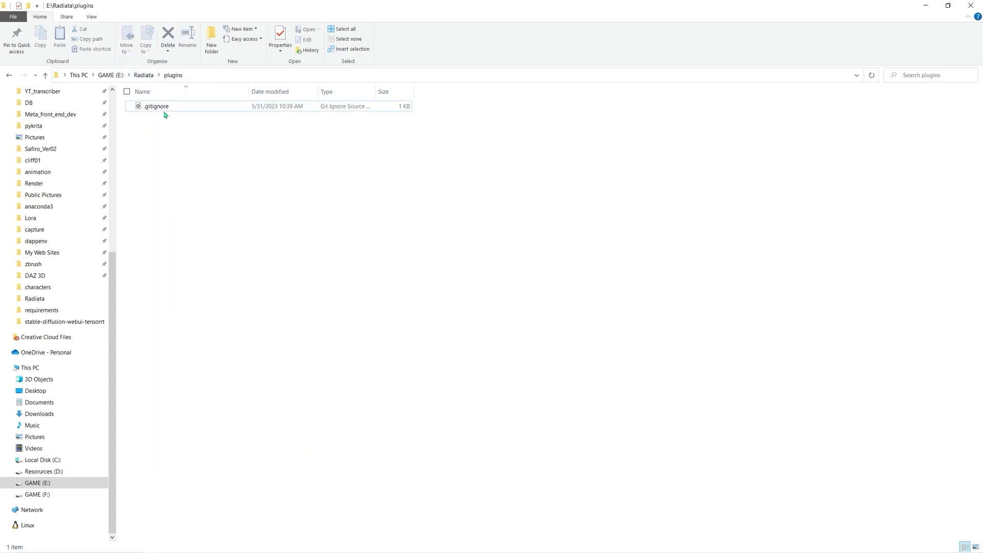
{"action": "left_click", "coordinate": [927, 7]}
- Switch the inference mode to tensorrt, return to the generation settings and bring up the console window
{"action": "left_click", "coordinate": [801, 78]}
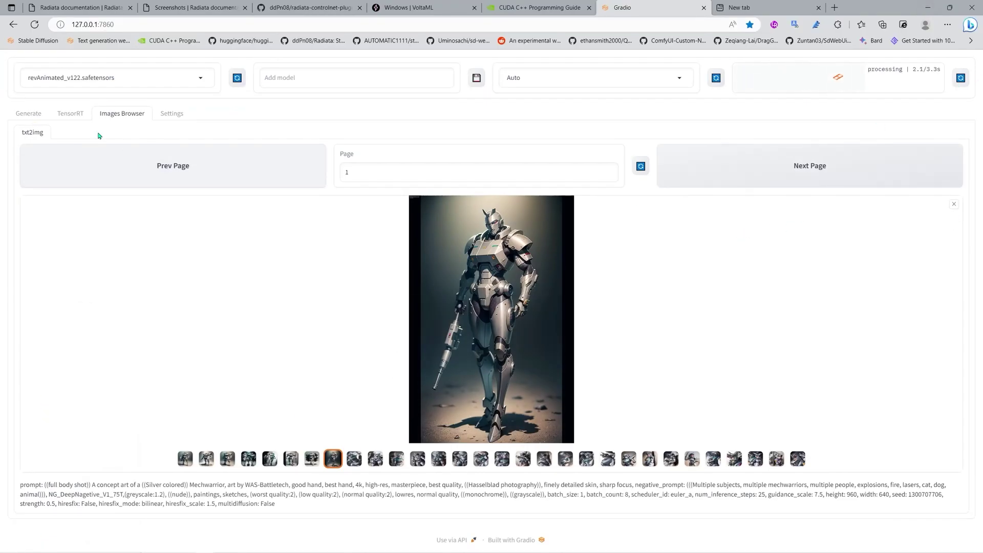
{"action": "left_click", "coordinate": [28, 113]}
{"action": "mouse_move", "coordinate": [343, 551]}
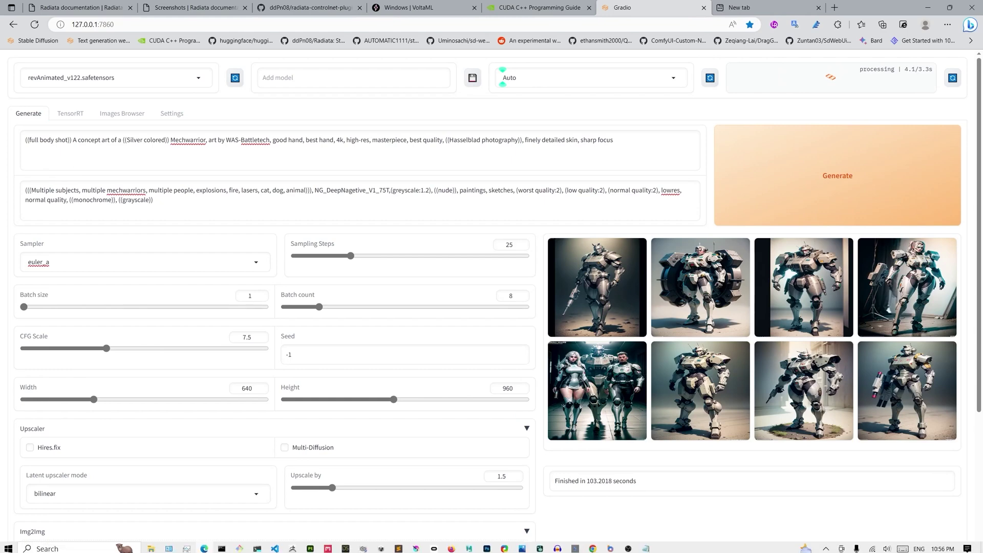
{"action": "left_click", "coordinate": [221, 547]}
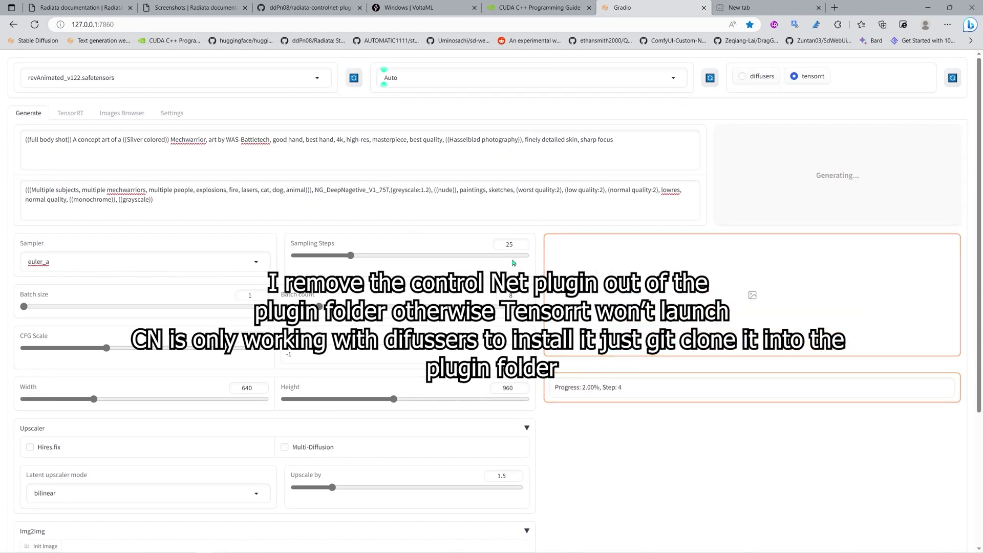
- Check the iteration speed of the TensorRT Mechwarrior batch in the console and reposition the console window
{"action": "mouse_move", "coordinate": [358, 550]}
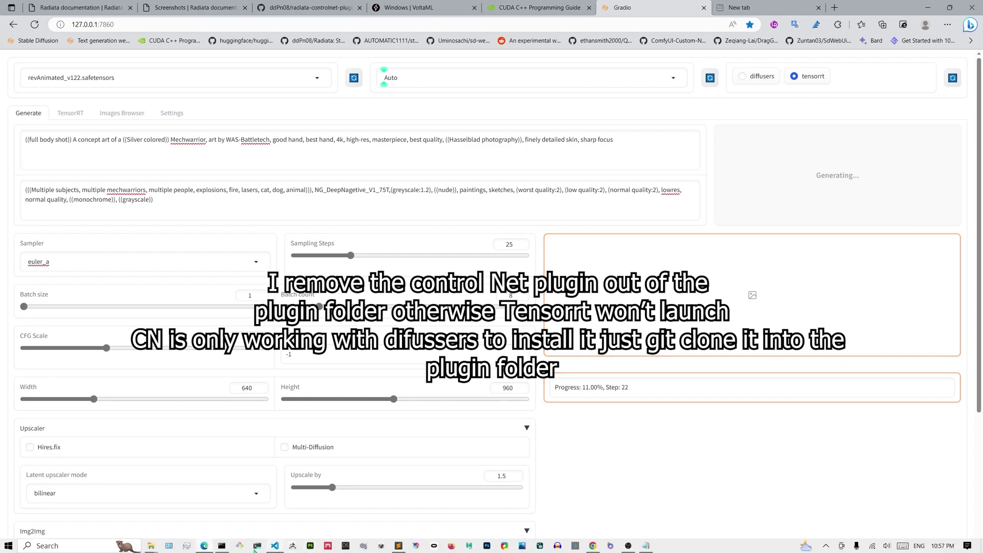
{"action": "left_click", "coordinate": [222, 546]}
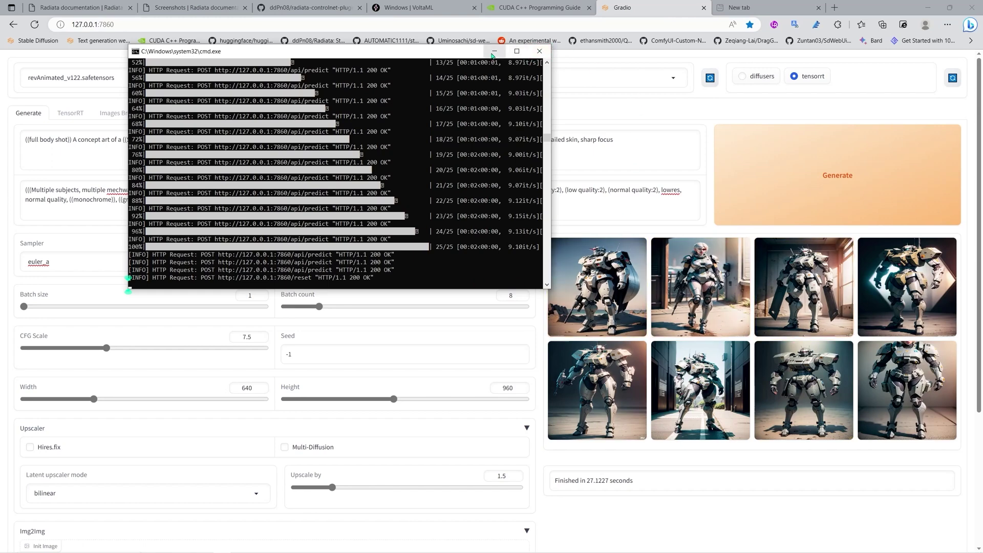
{"action": "left_click_drag", "start_coordinate": [472, 55], "coordinate": [462, 193]}
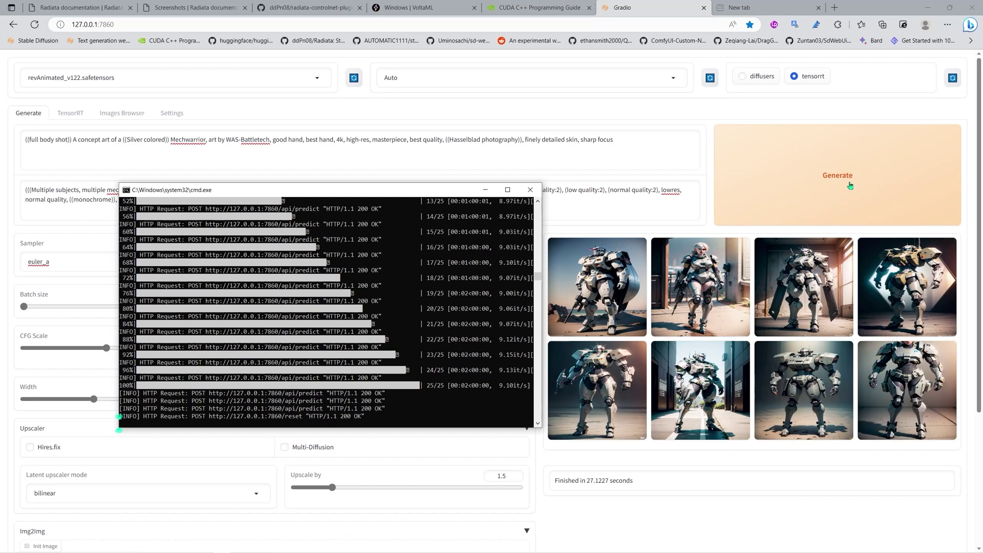
- Generate the eight-image Mechwarrior batch again with TensorRT, check its speed in the console and put the console away
{"action": "left_click", "coordinate": [849, 185]}
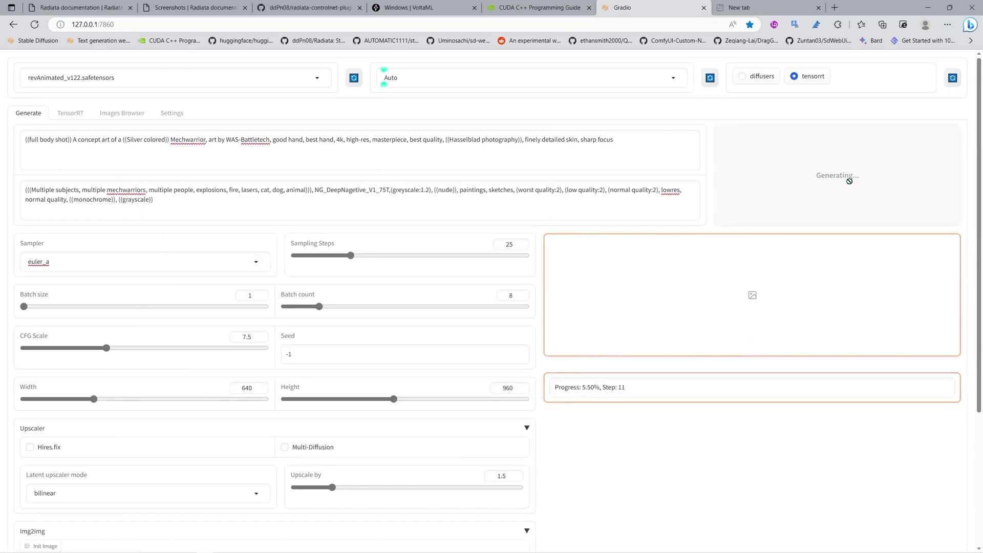
{"action": "mouse_move", "coordinate": [305, 549]}
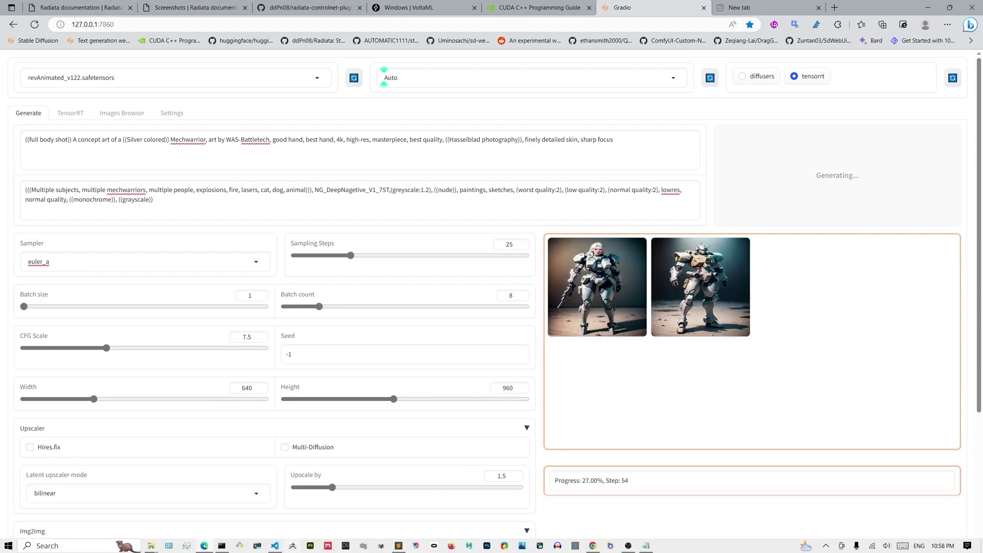
{"action": "left_click", "coordinate": [222, 546]}
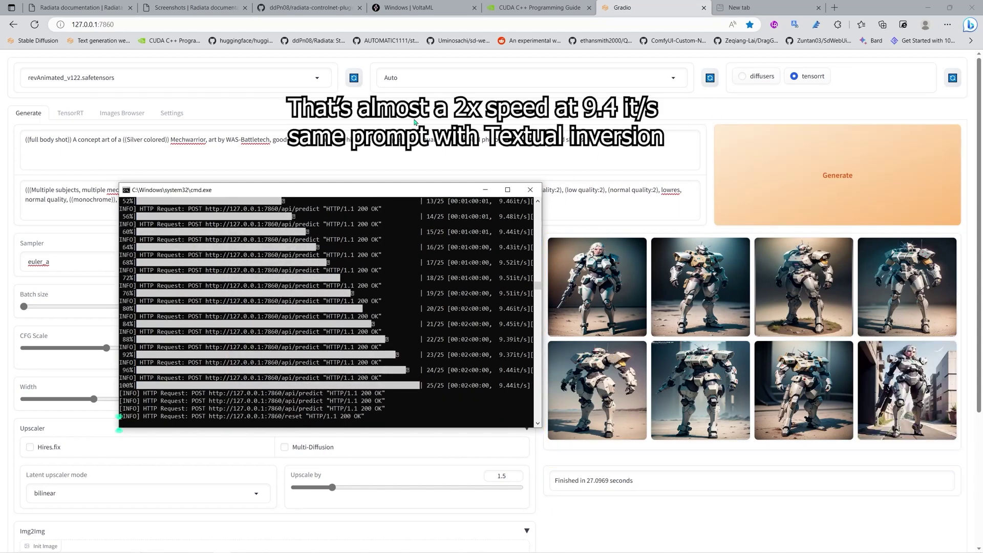
{"action": "left_click", "coordinate": [481, 191]}
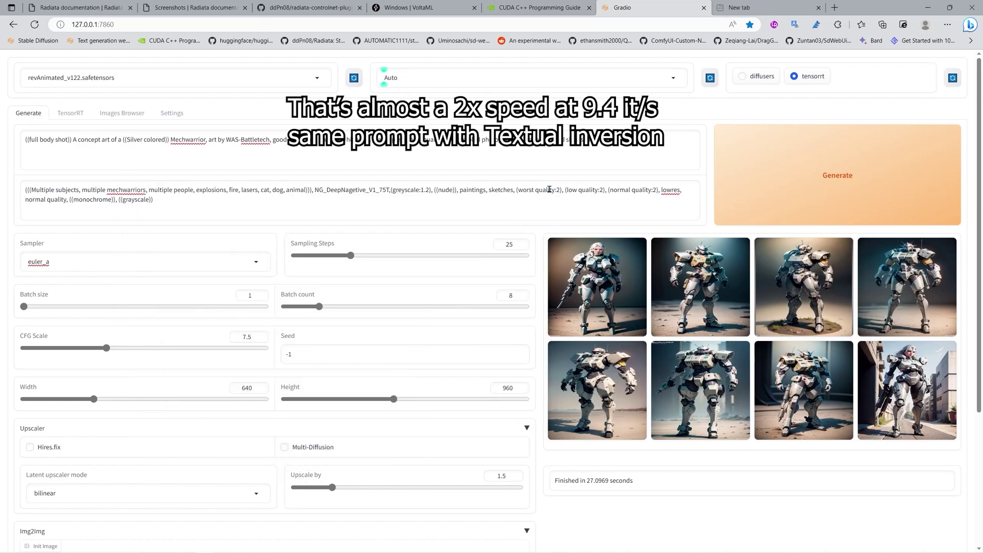
- Open the Images Browser, view the first two txt2img images and refresh the gallery to load the newest outputs
{"action": "scroll", "coordinate": [549, 189], "scroll_direction": "down", "scroll_amount": 3}
{"action": "scroll", "coordinate": [594, 169], "scroll_direction": "up", "scroll_amount": 3}
{"action": "left_click", "coordinate": [123, 113]}
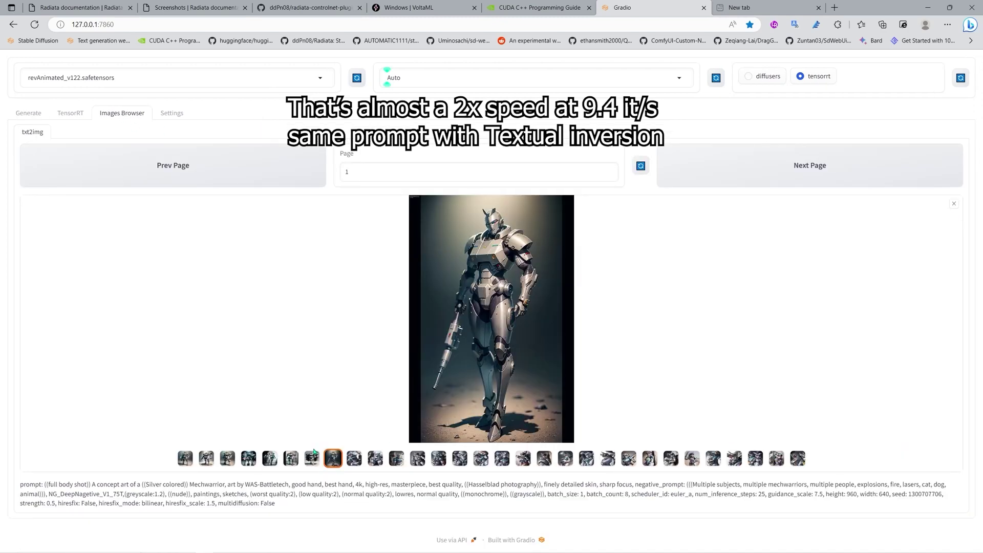
{"action": "left_click", "coordinate": [185, 459]}
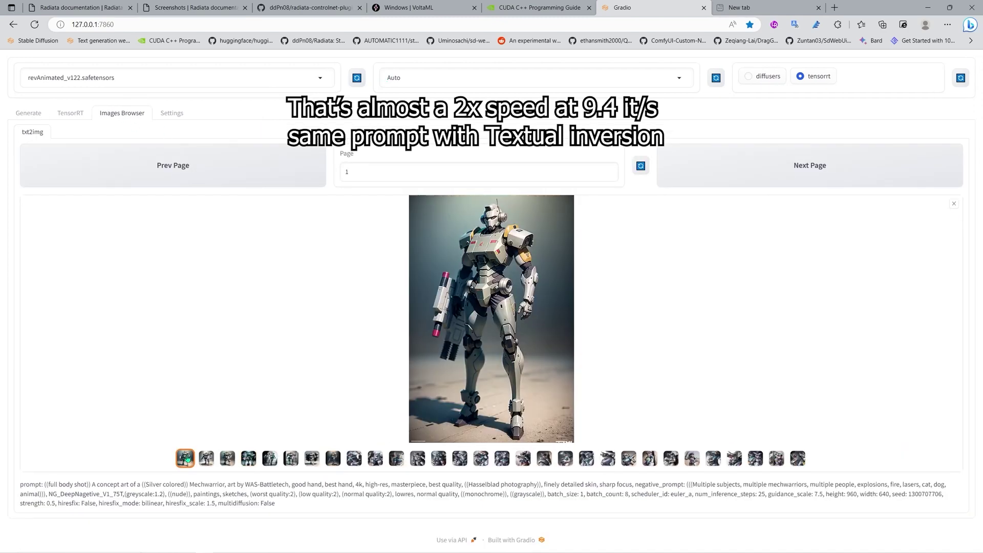
{"action": "left_click", "coordinate": [207, 460]}
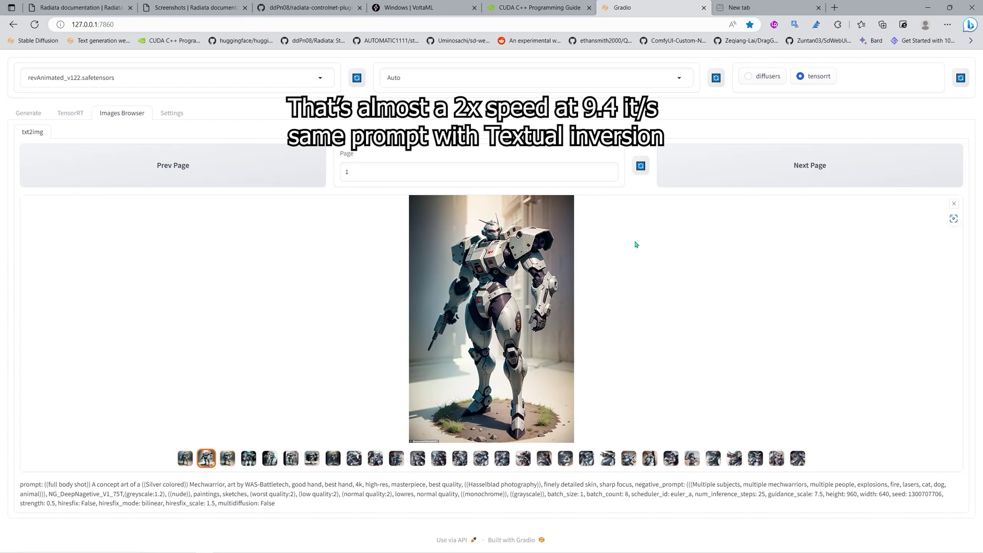
{"action": "left_click", "coordinate": [640, 165]}
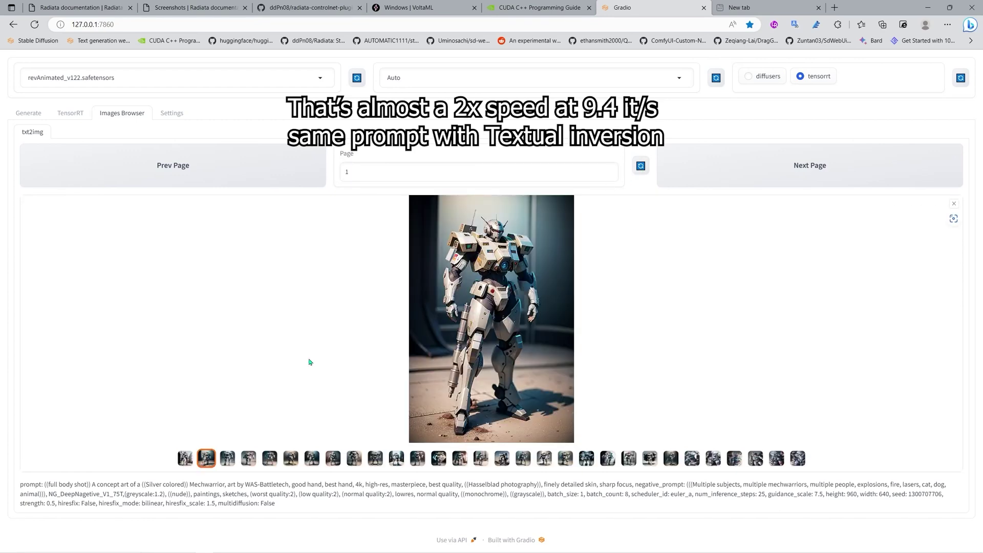
- Examine the eight images of the newest Mechwarrior batch one by one on page 1 of the gallery
{"action": "left_click", "coordinate": [190, 463]}
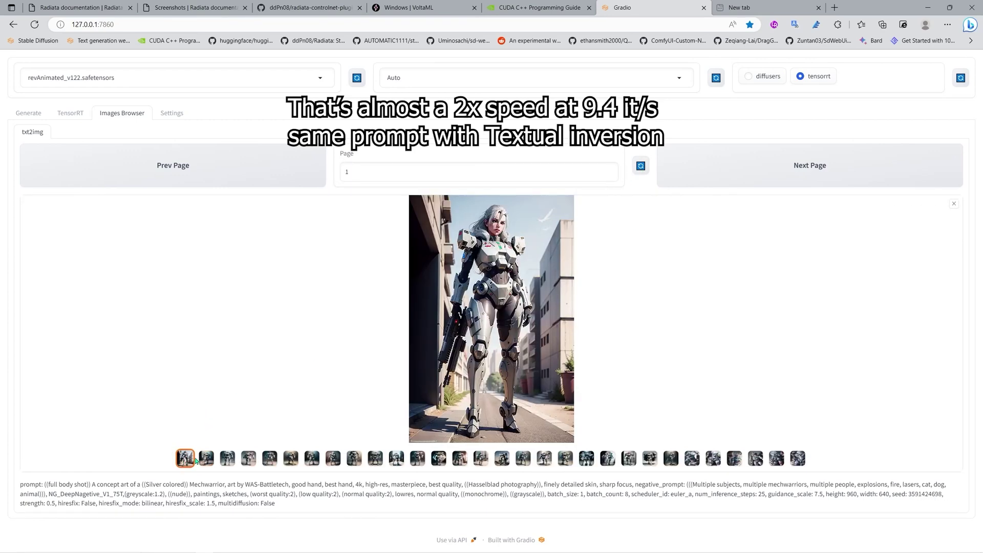
{"action": "left_click", "coordinate": [207, 463]}
{"action": "left_click", "coordinate": [228, 462]}
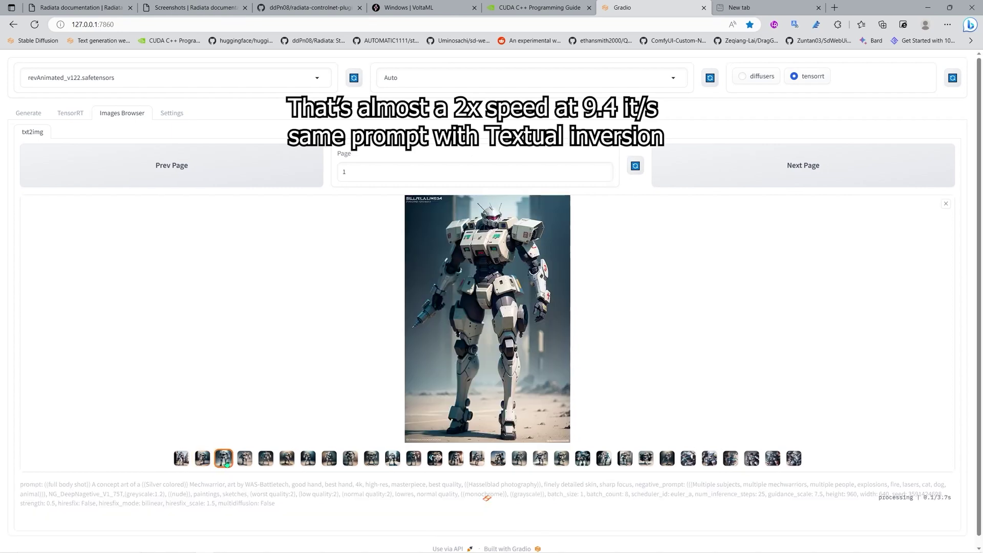
{"action": "left_click", "coordinate": [250, 464]}
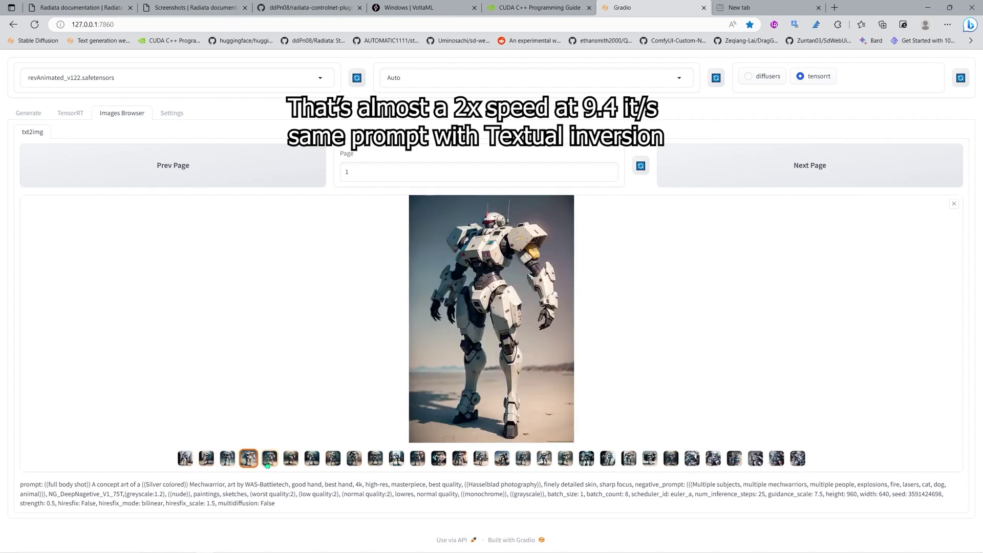
{"action": "left_click", "coordinate": [268, 464]}
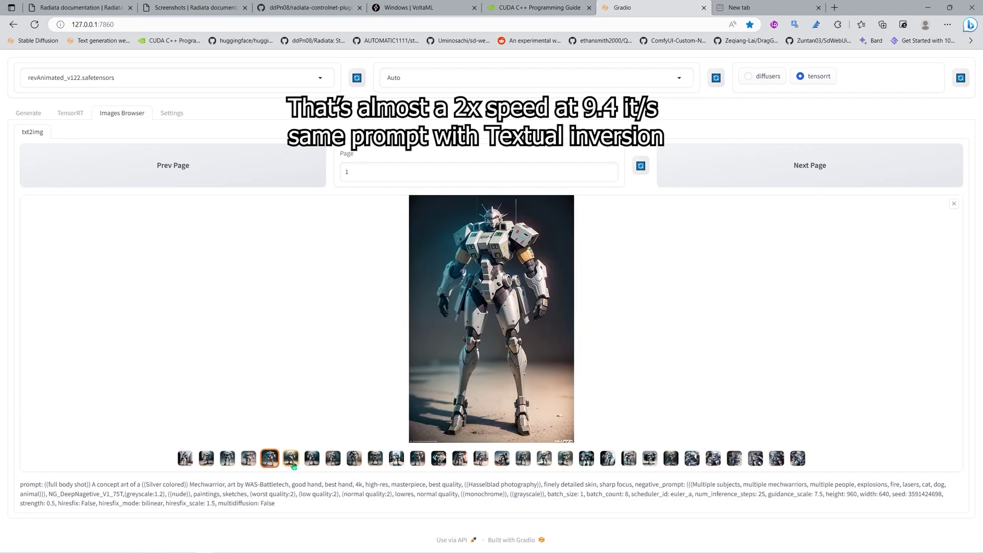
{"action": "left_click", "coordinate": [293, 467]}
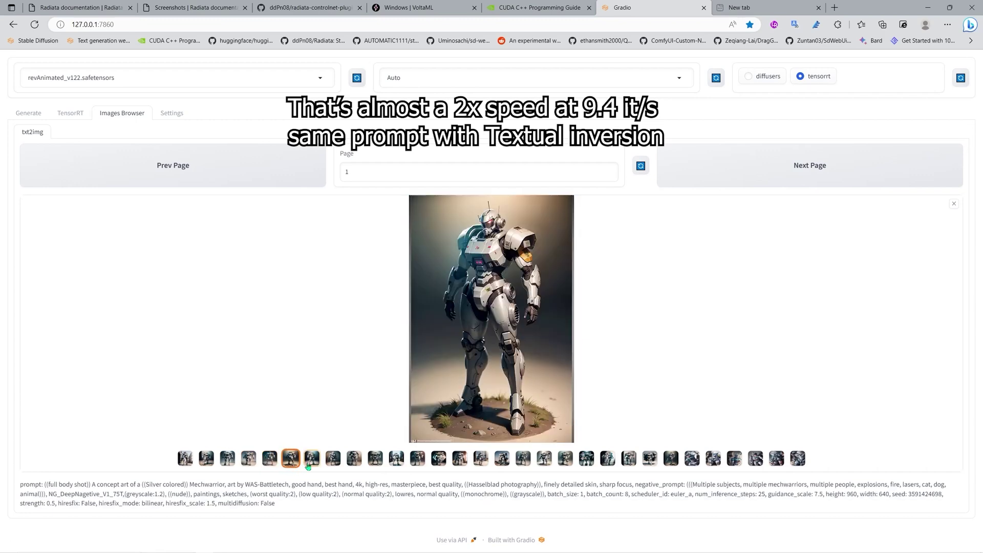
{"action": "left_click", "coordinate": [307, 467]}
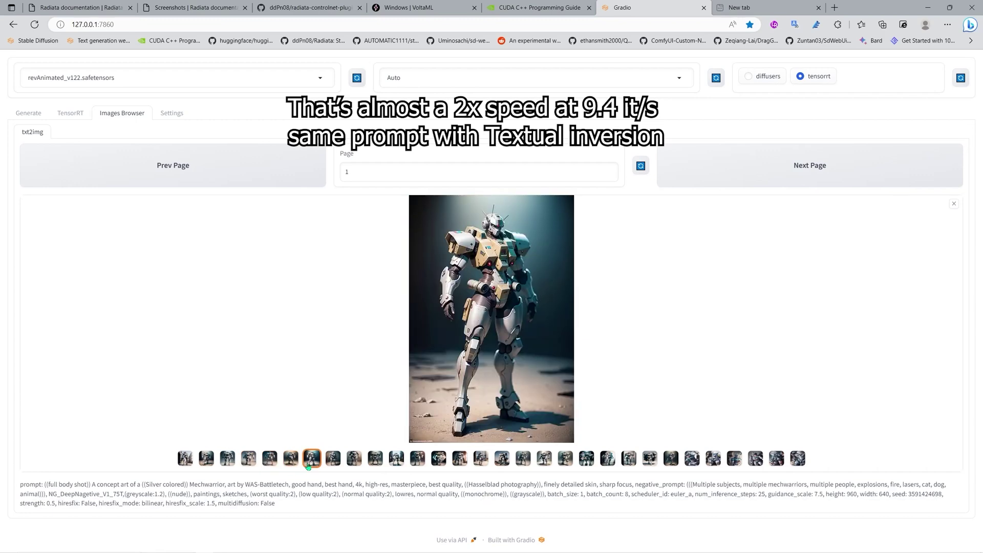
{"action": "left_click", "coordinate": [337, 464]}
- Examine the ninth to sixteenth images on page 1, the previous Mechwarrior batch, one after another
{"action": "left_click", "coordinate": [353, 463]}
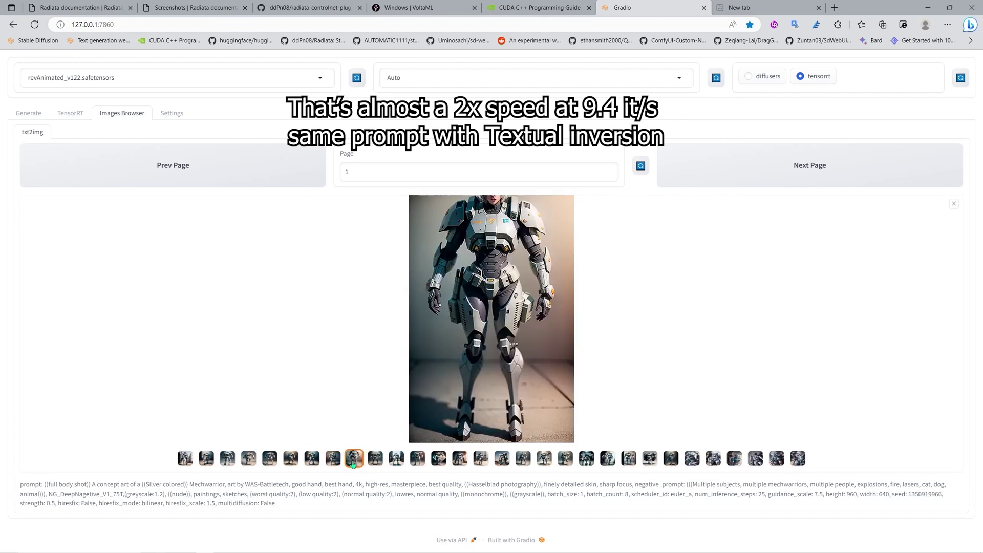
{"action": "left_click", "coordinate": [377, 466]}
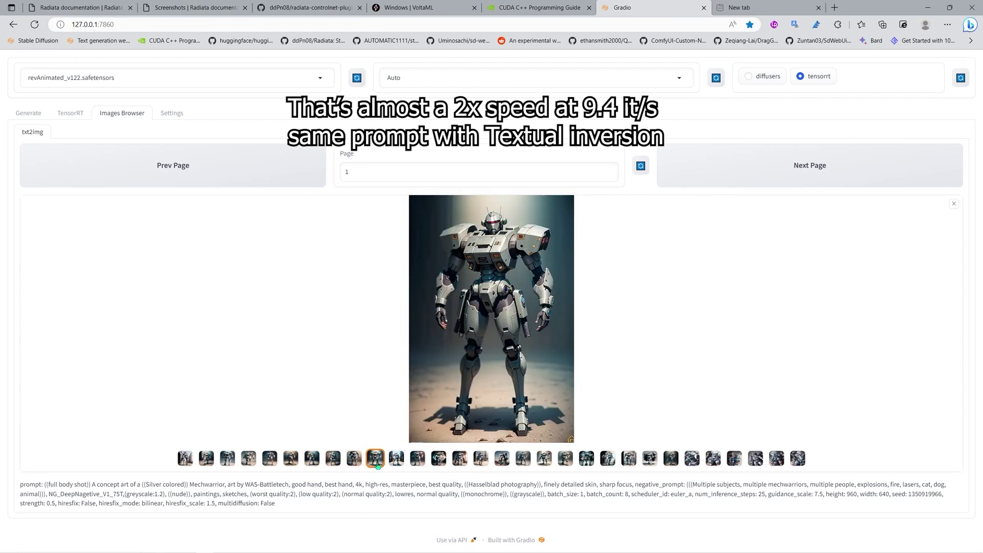
{"action": "left_click", "coordinate": [396, 464]}
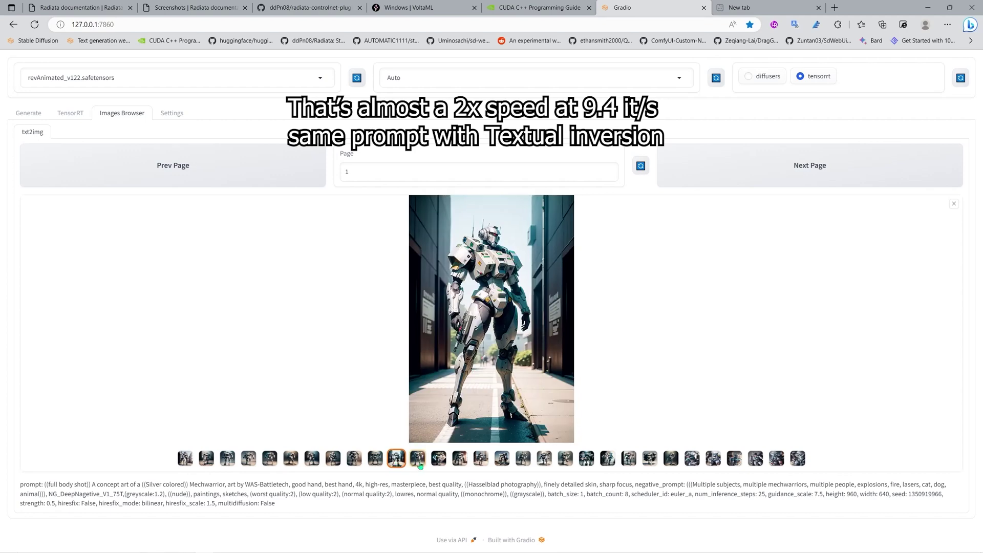
{"action": "left_click", "coordinate": [419, 464]}
{"action": "left_click", "coordinate": [439, 462]}
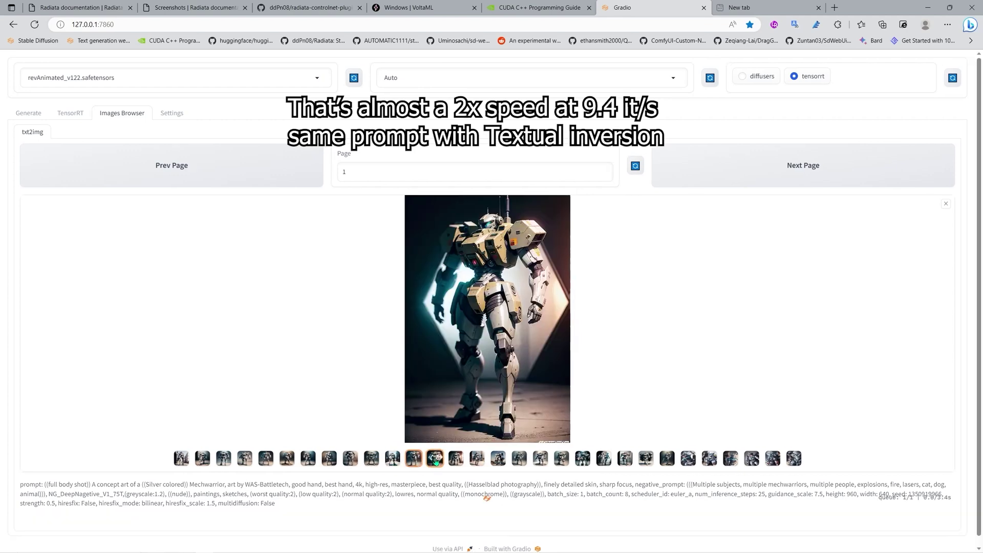
{"action": "left_click", "coordinate": [455, 462]}
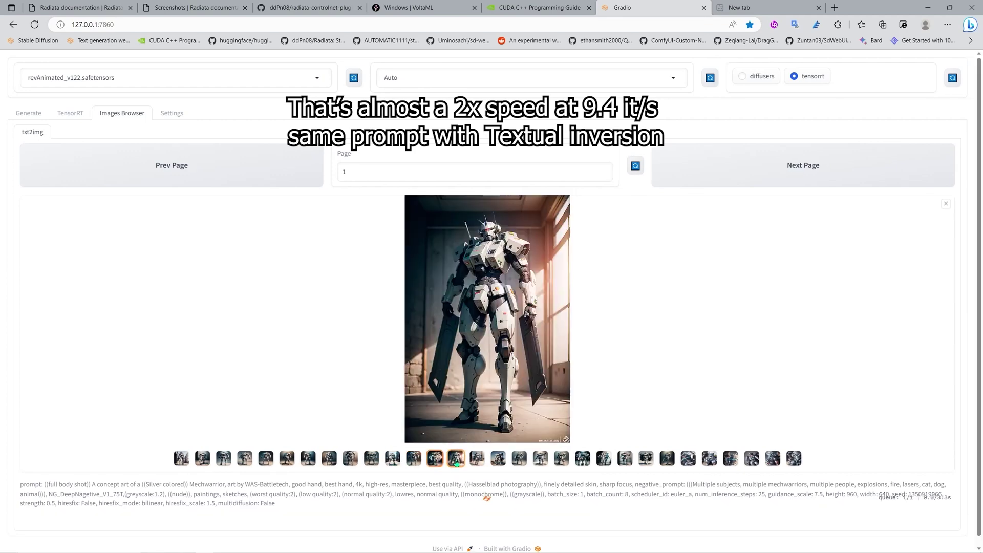
{"action": "left_click", "coordinate": [481, 462]}
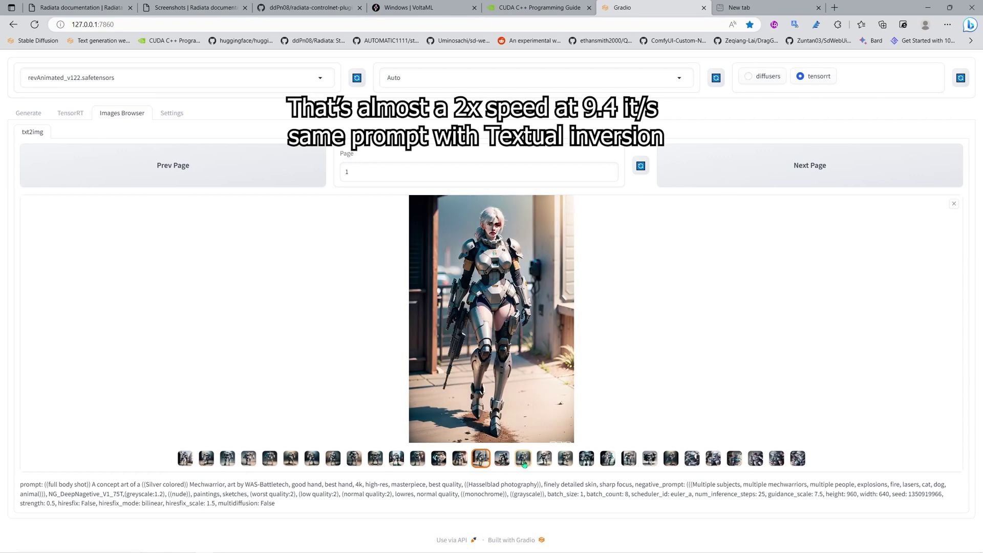
{"action": "left_click", "coordinate": [507, 462]}
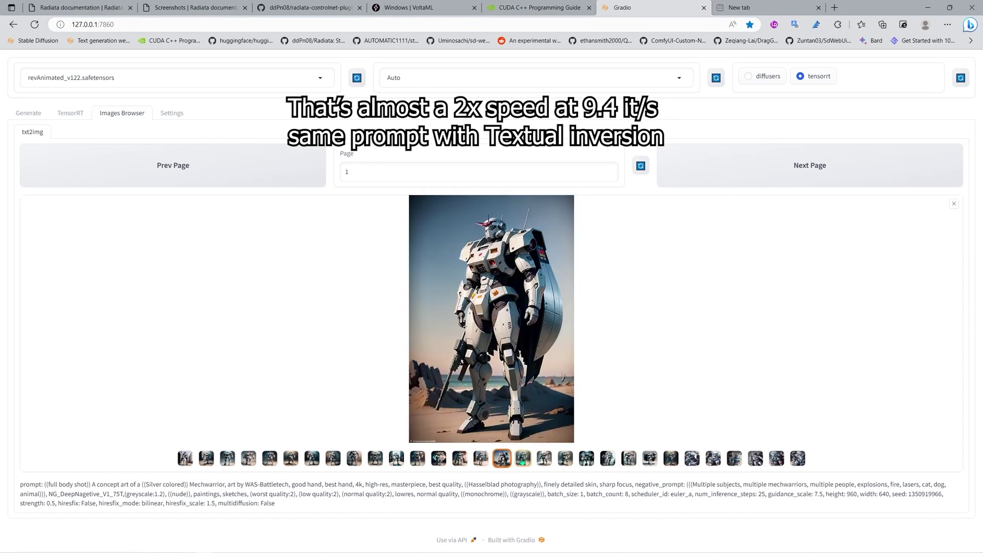
- Examine the oldest Mechwarrior batch on page 1, from the seventeenth to the twenty-fourth image
{"action": "left_click", "coordinate": [522, 462]}
{"action": "left_click", "coordinate": [551, 460]}
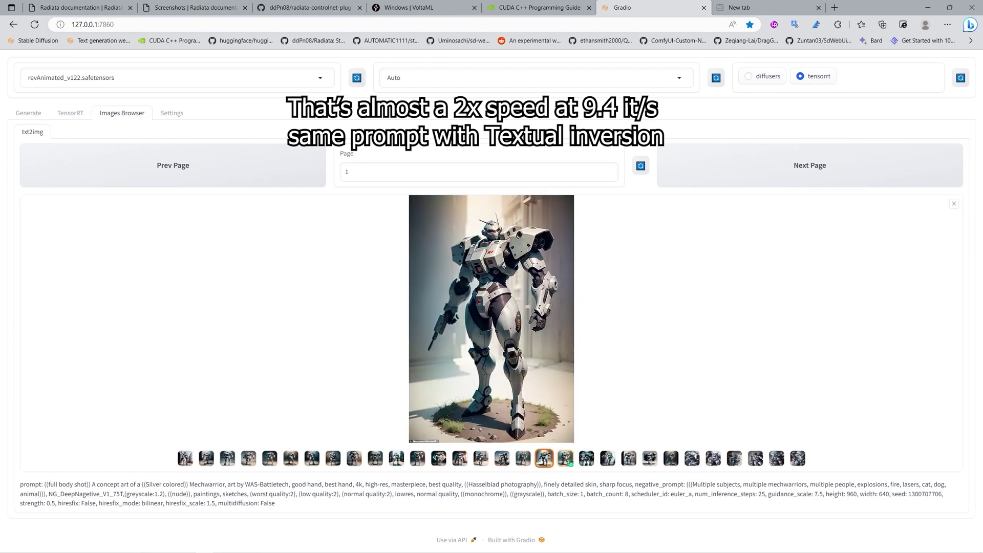
{"action": "left_click", "coordinate": [568, 462]}
{"action": "left_click", "coordinate": [588, 461]}
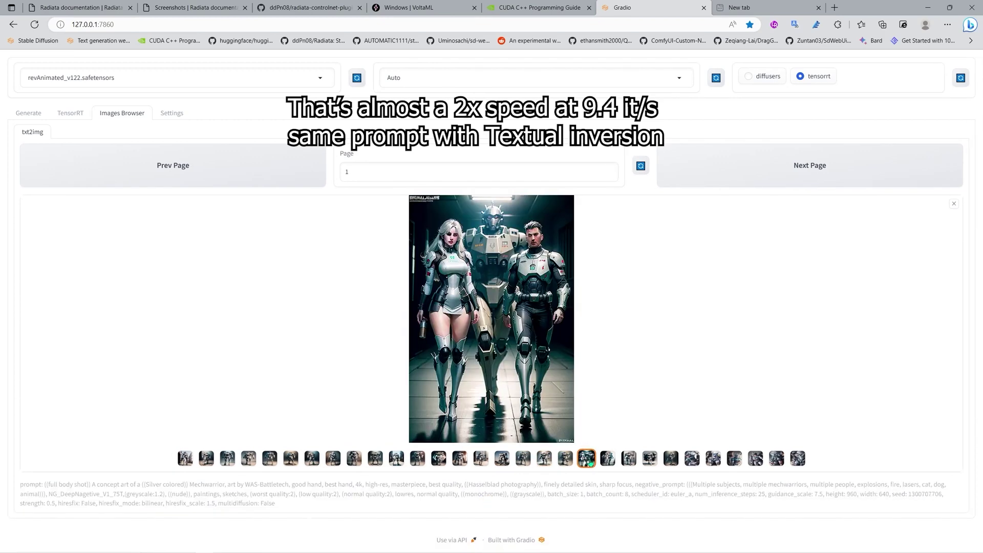
{"action": "left_click", "coordinate": [609, 463]}
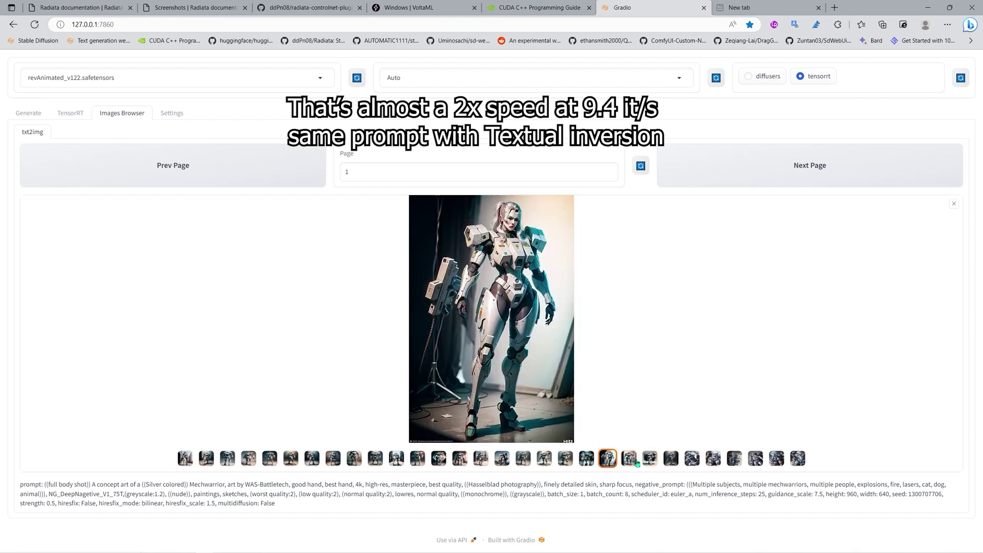
{"action": "left_click", "coordinate": [632, 463]}
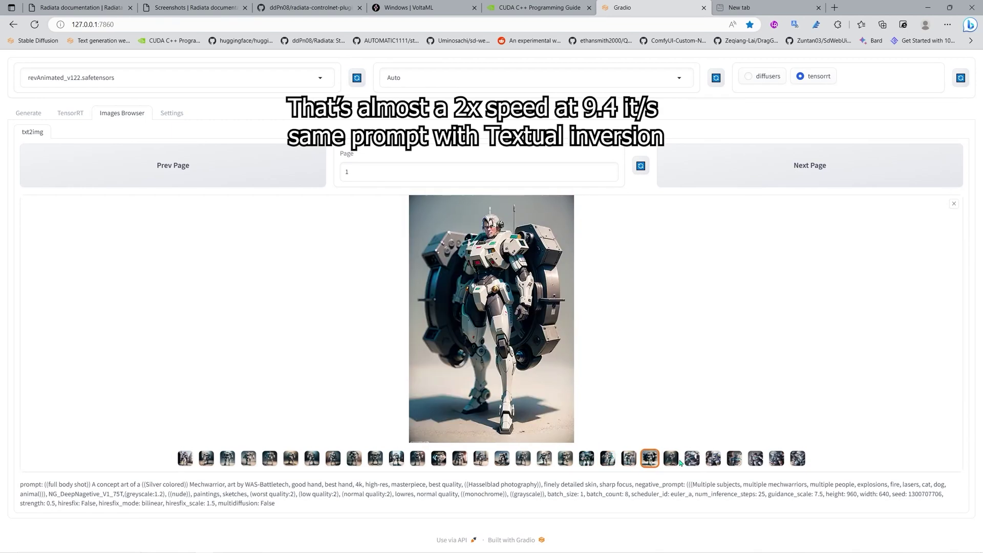
{"action": "left_click", "coordinate": [673, 462]}
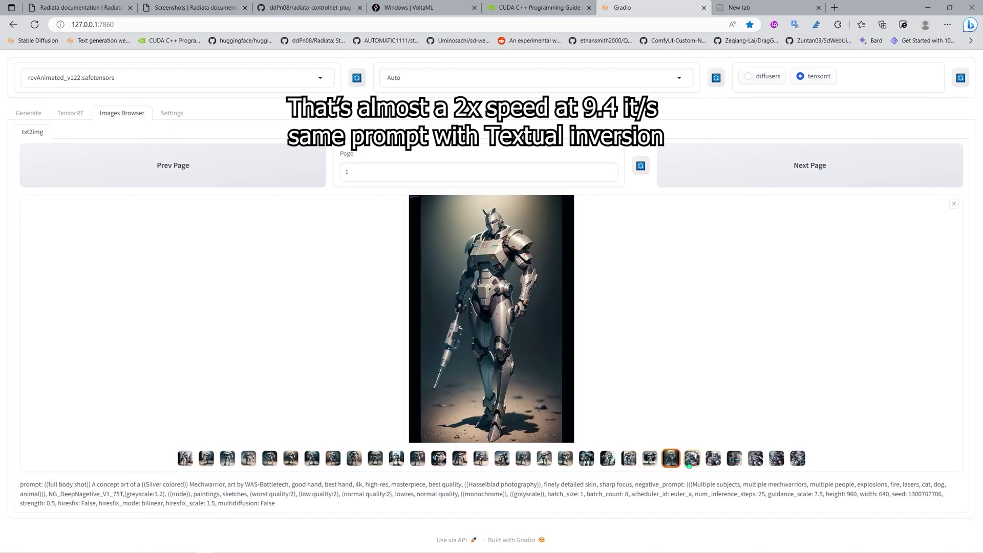
- Examine the remaining images on page 1, generated from the space bounty hunter prompt, through to the last one
{"action": "left_click", "coordinate": [689, 463]}
{"action": "left_click", "coordinate": [711, 463]}
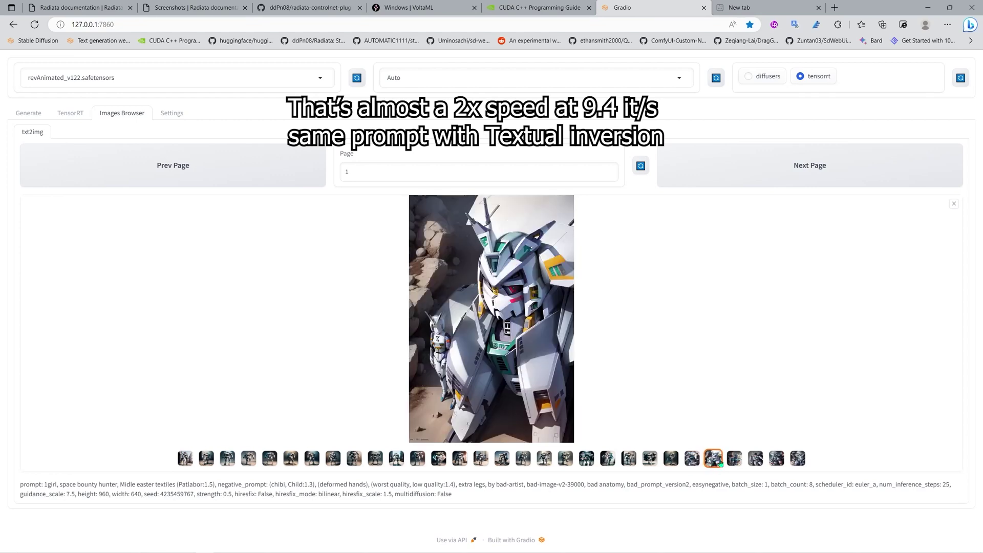
{"action": "left_click", "coordinate": [735, 461]}
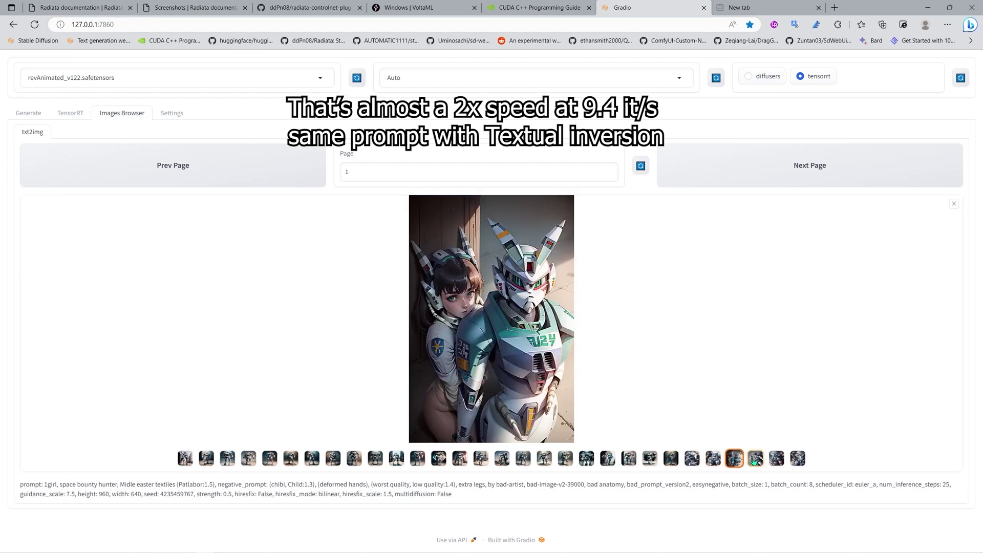
{"action": "left_click", "coordinate": [755, 461]}
{"action": "left_click", "coordinate": [776, 460]}
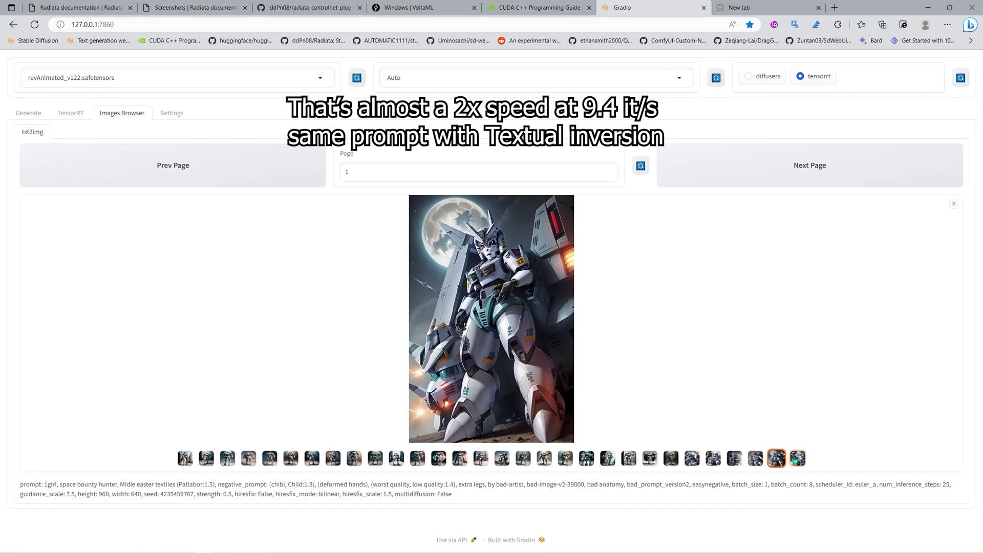
{"action": "left_click", "coordinate": [797, 458]}
- Go to page 2 of the gallery and examine its first ten space bounty hunter images one by one
{"action": "left_click", "coordinate": [796, 169]}
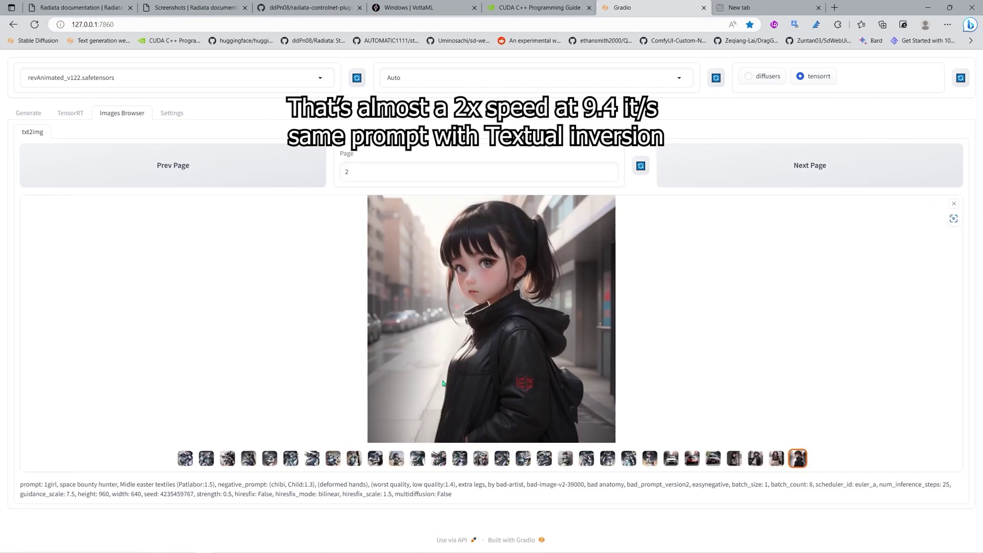
{"action": "left_click", "coordinate": [191, 460]}
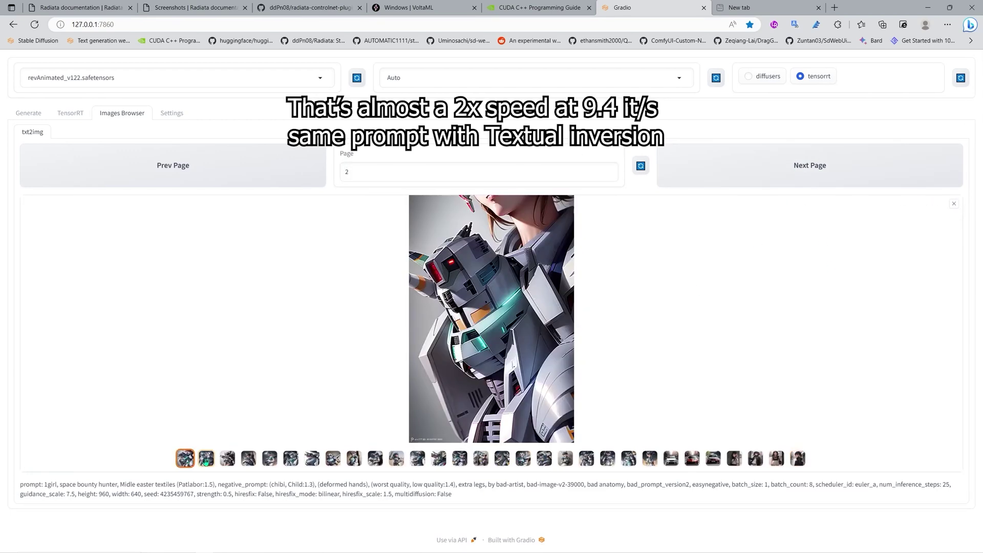
{"action": "left_click", "coordinate": [206, 461]}
{"action": "left_click", "coordinate": [230, 461]}
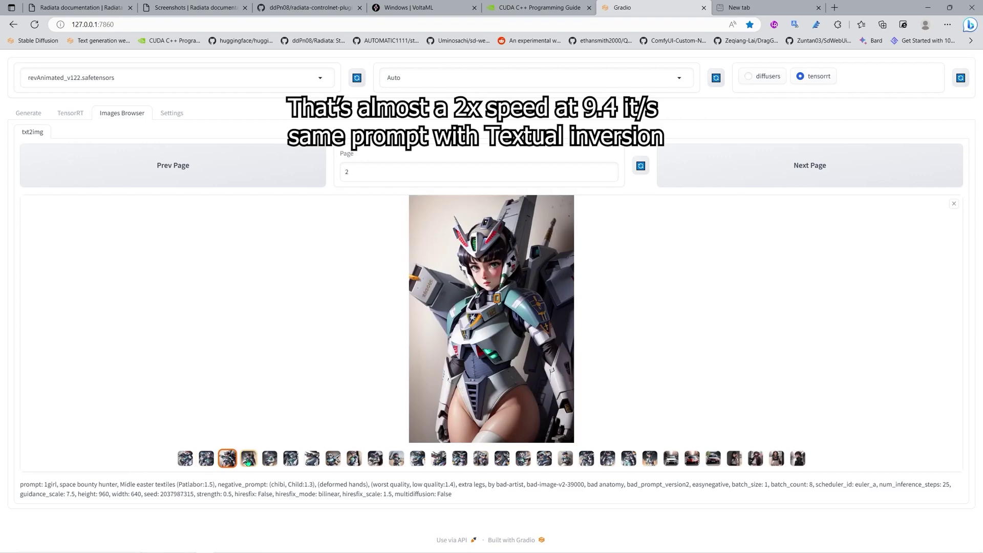
{"action": "left_click", "coordinate": [247, 461]}
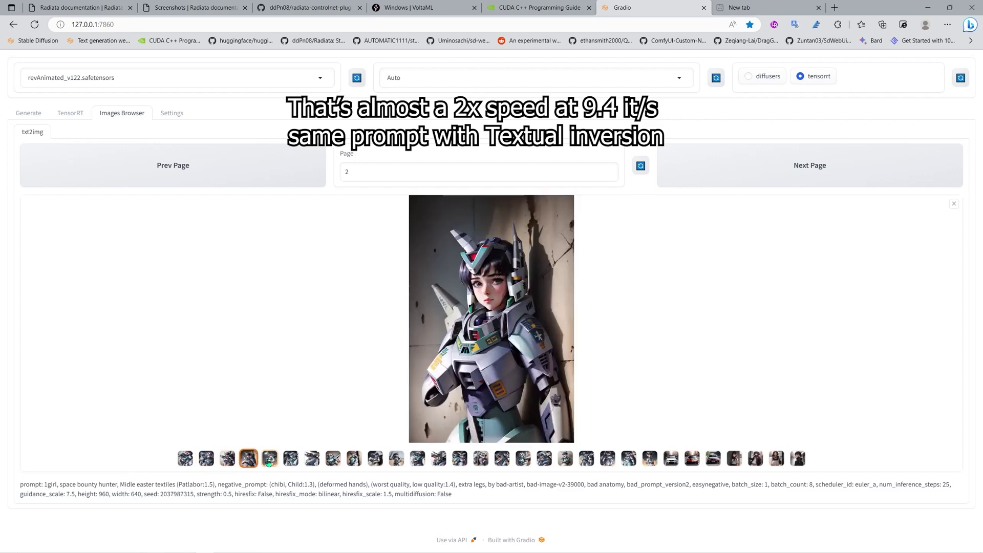
{"action": "left_click", "coordinate": [271, 461]}
{"action": "left_click", "coordinate": [289, 461]}
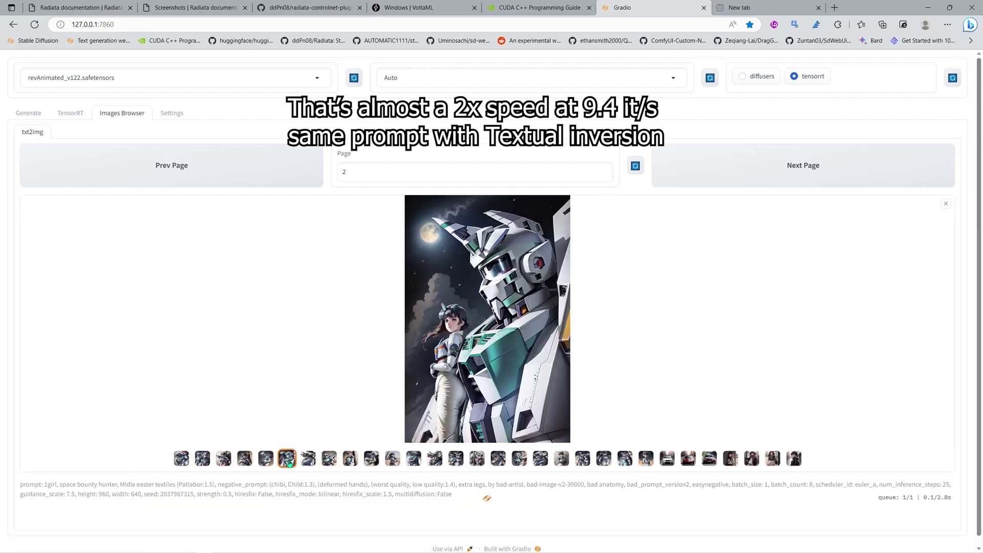
{"action": "left_click", "coordinate": [312, 460]}
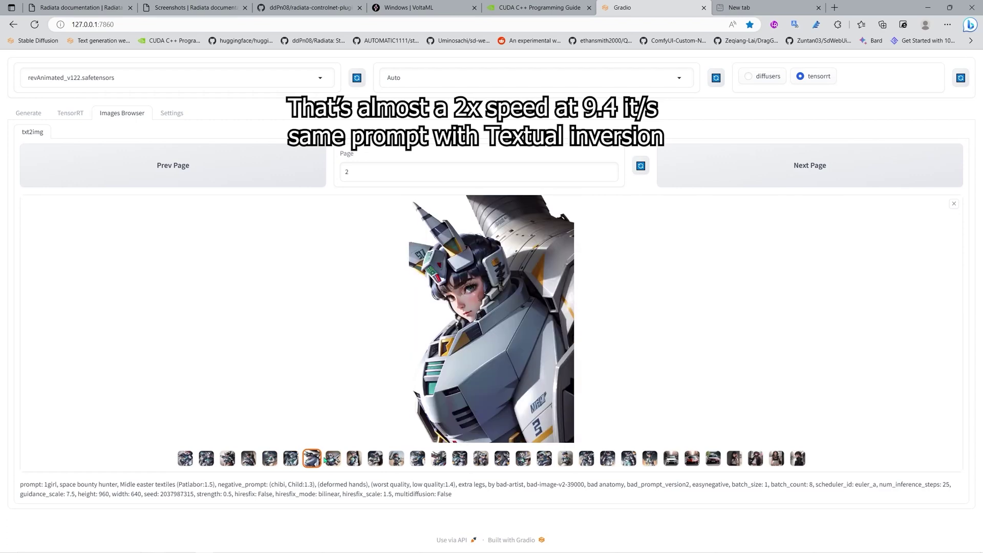
{"action": "left_click", "coordinate": [333, 460]}
{"action": "left_click", "coordinate": [353, 459]}
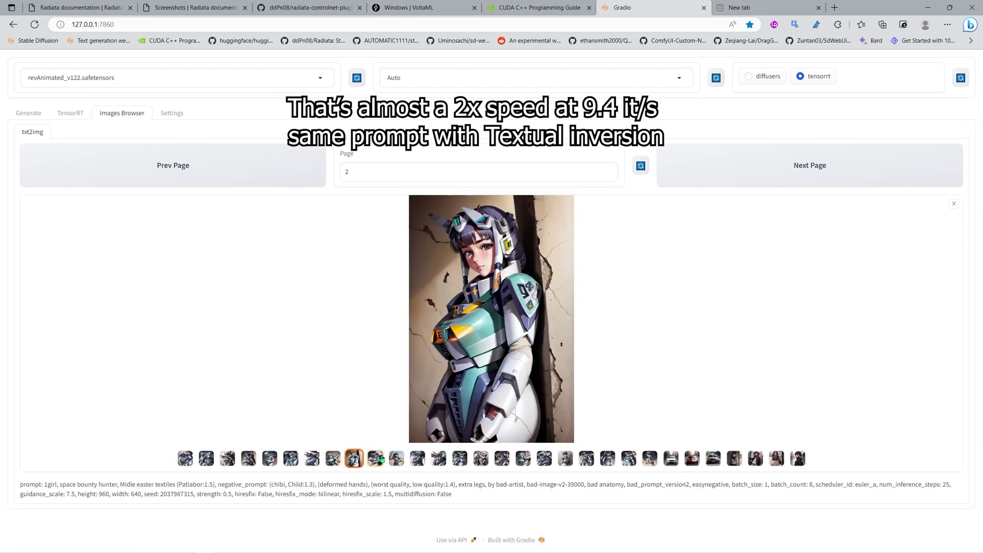
{"action": "left_click", "coordinate": [377, 459]}
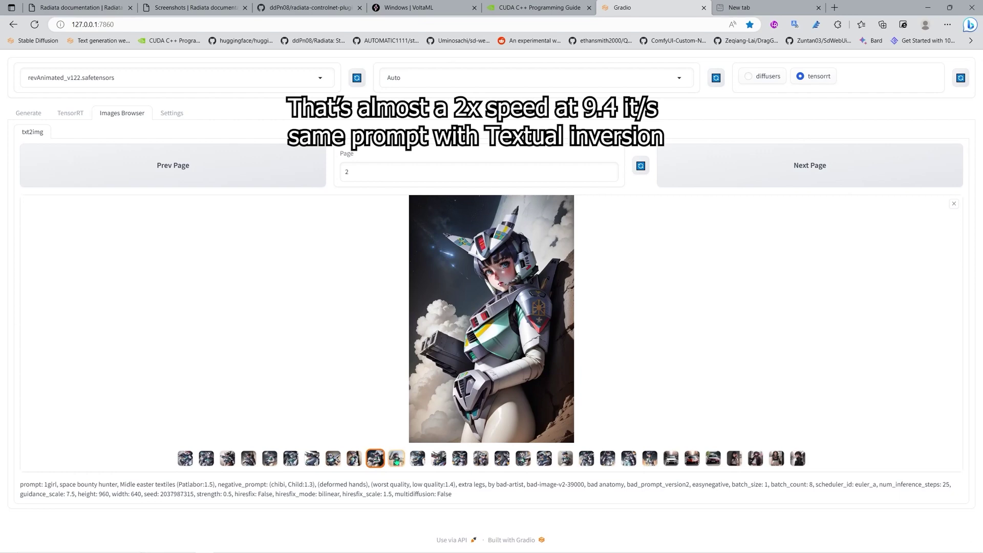
- Examine the eleventh to eighteenth images on page 2, the next bounty hunter batch, one after another
{"action": "left_click", "coordinate": [399, 460]}
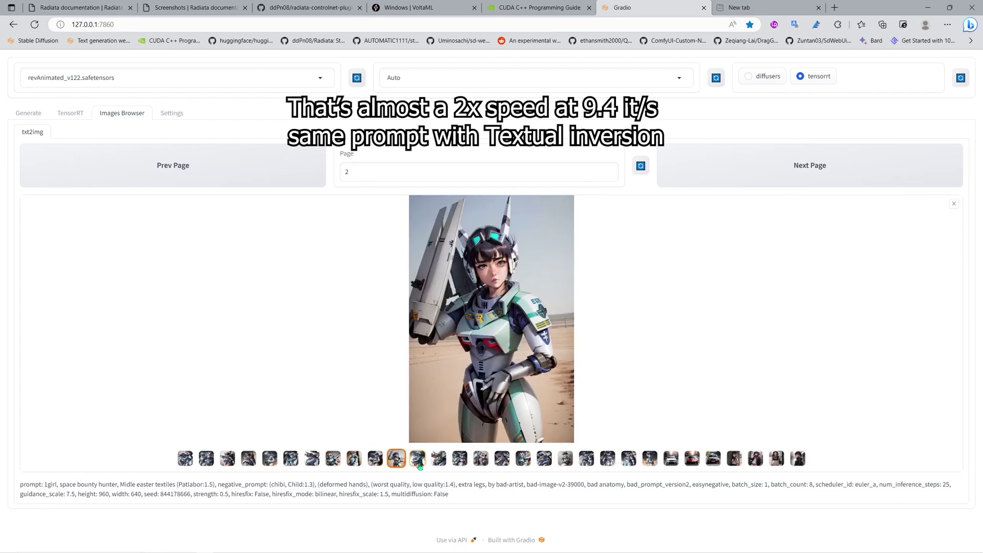
{"action": "left_click", "coordinate": [418, 463]}
{"action": "left_click", "coordinate": [436, 462]}
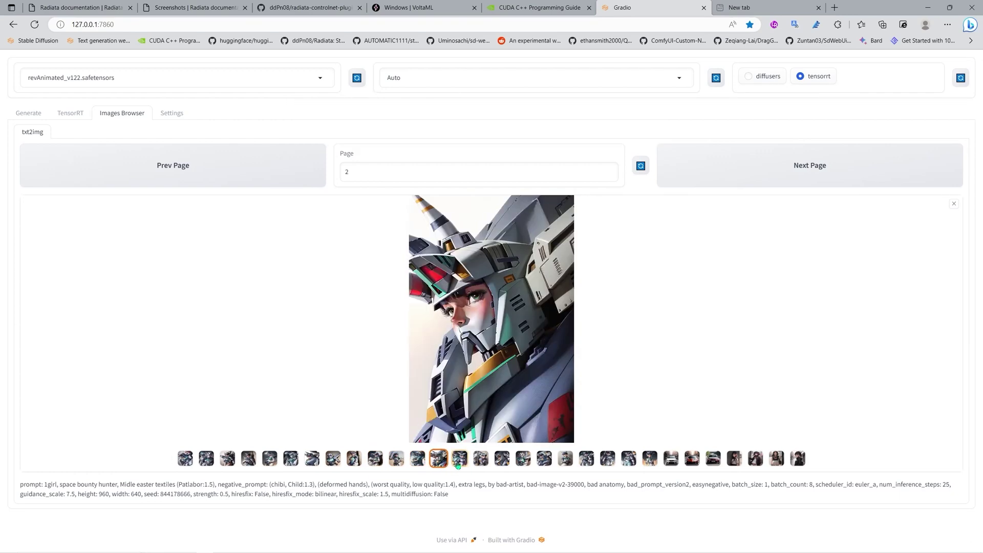
{"action": "left_click", "coordinate": [460, 463]}
{"action": "left_click", "coordinate": [477, 463]}
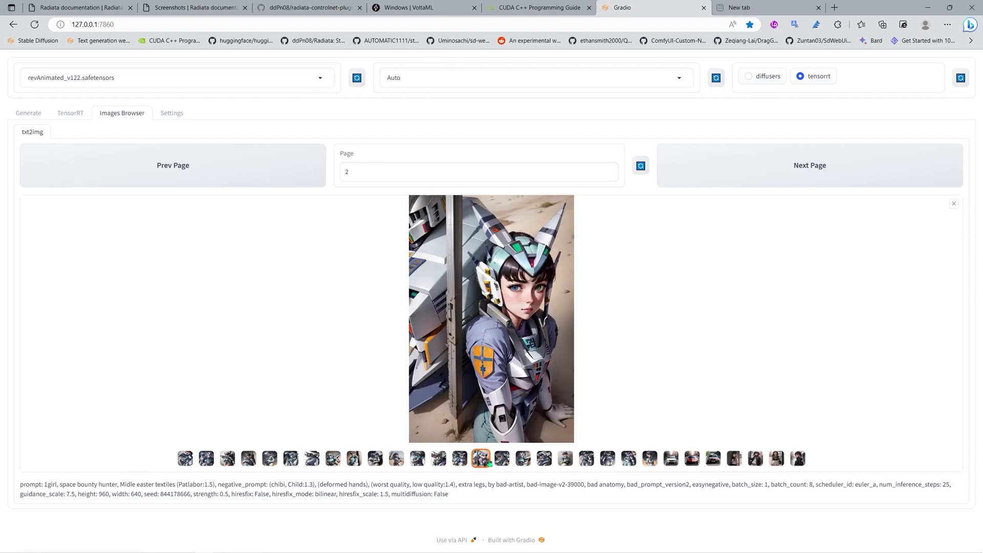
{"action": "left_click", "coordinate": [499, 462]}
{"action": "left_click", "coordinate": [523, 462]}
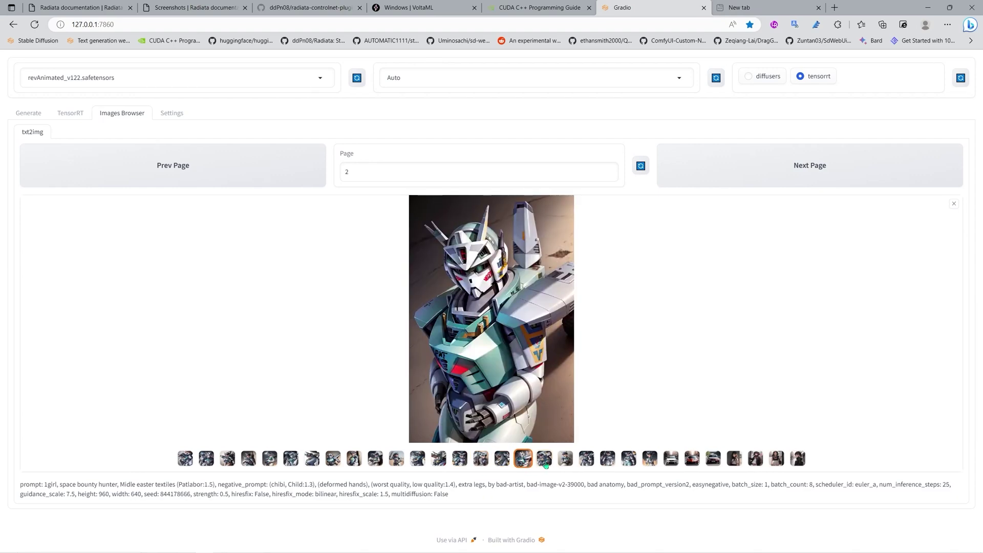
{"action": "left_click", "coordinate": [544, 463]}
- Examine the 512 x 768 bounty hunter images made with the unipc scheduler and the three car images on page 2
{"action": "left_click", "coordinate": [564, 463]}
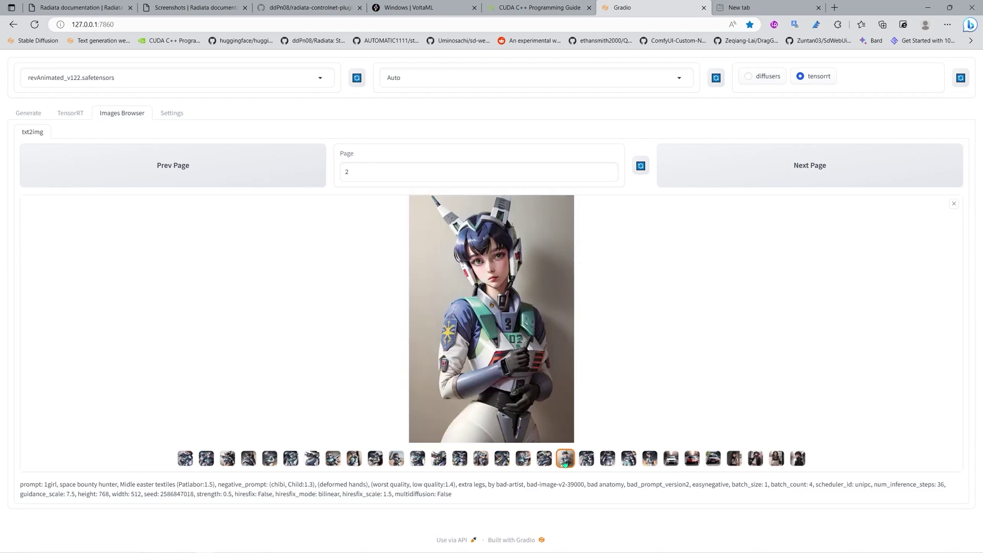
{"action": "left_click", "coordinate": [586, 462]}
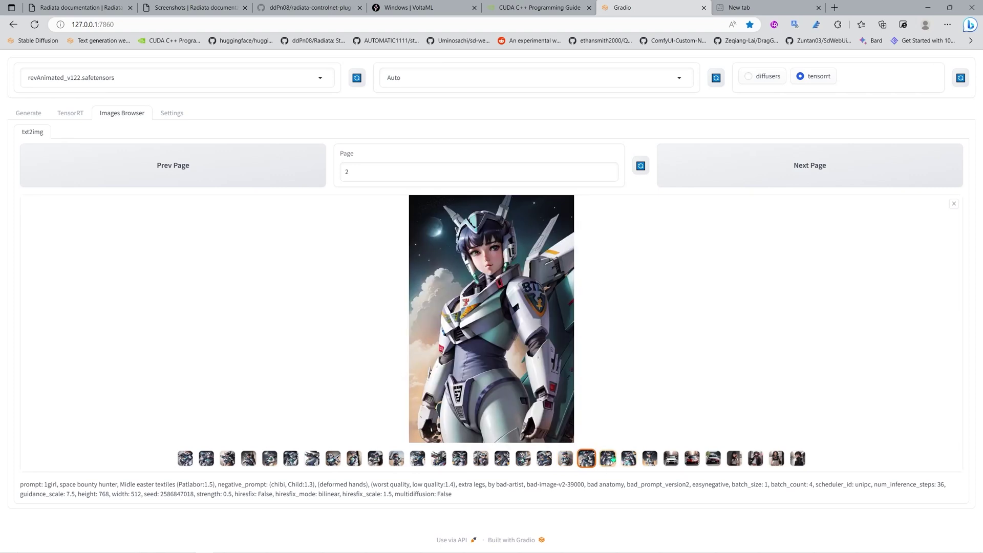
{"action": "left_click", "coordinate": [627, 461]}
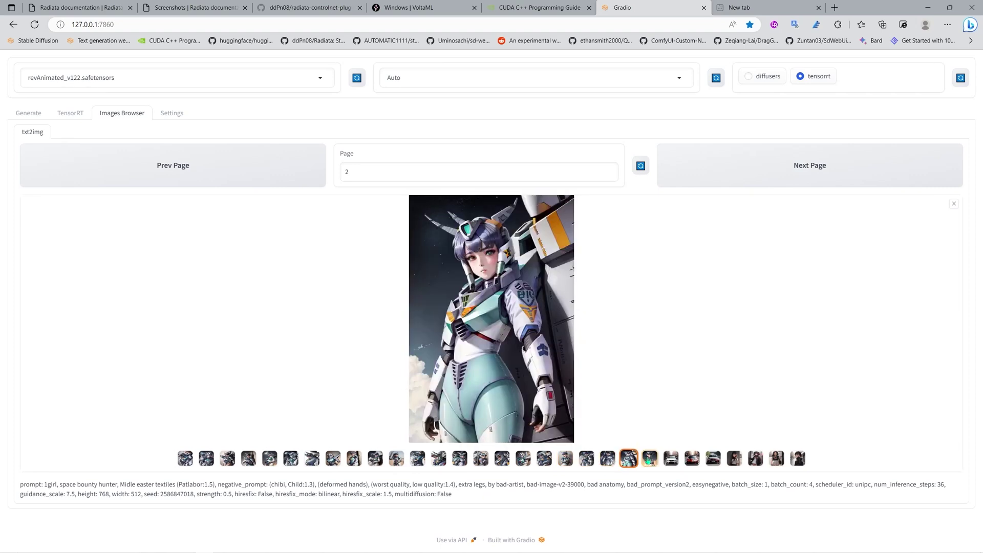
{"action": "left_click", "coordinate": [649, 461]}
{"action": "left_click", "coordinate": [672, 461]}
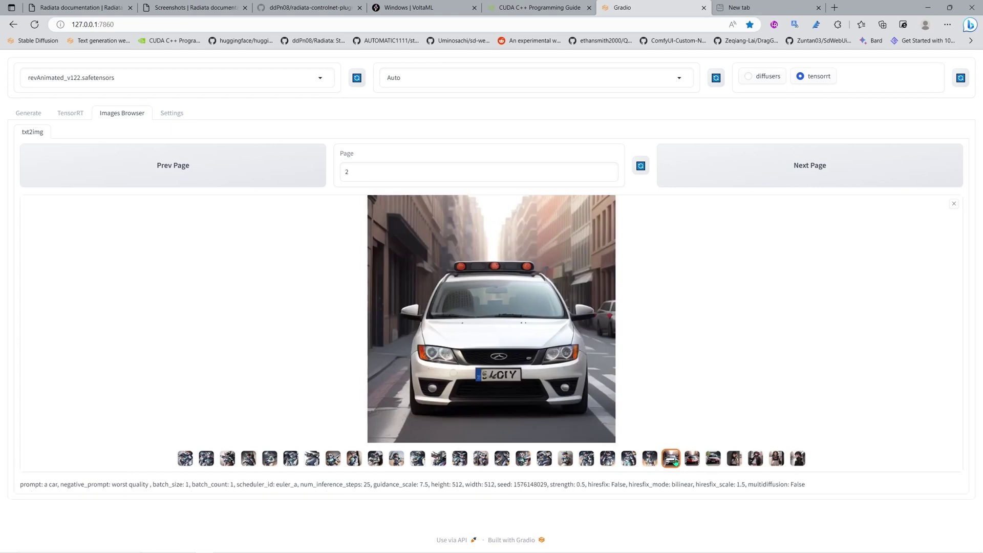
{"action": "left_click", "coordinate": [691, 461]}
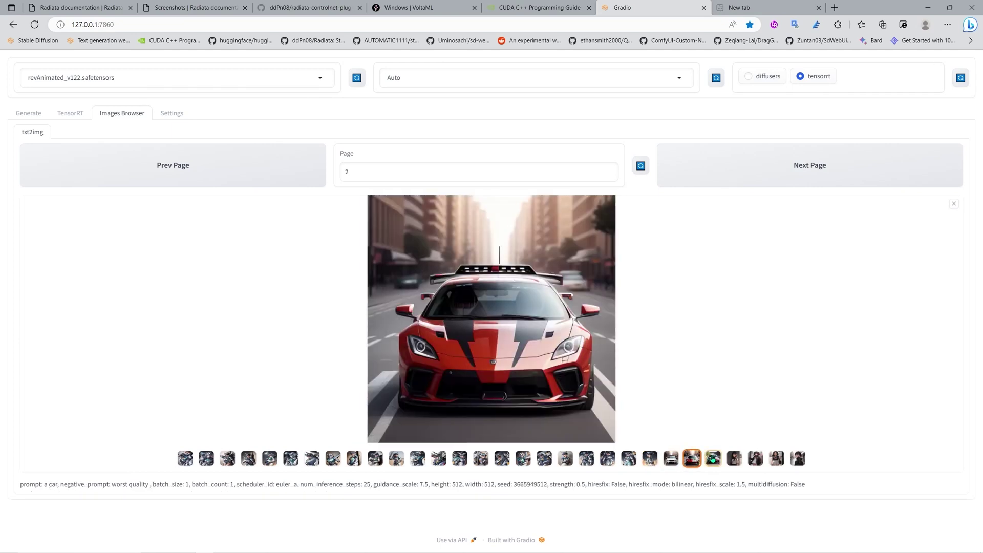
{"action": "left_click", "coordinate": [713, 459]}
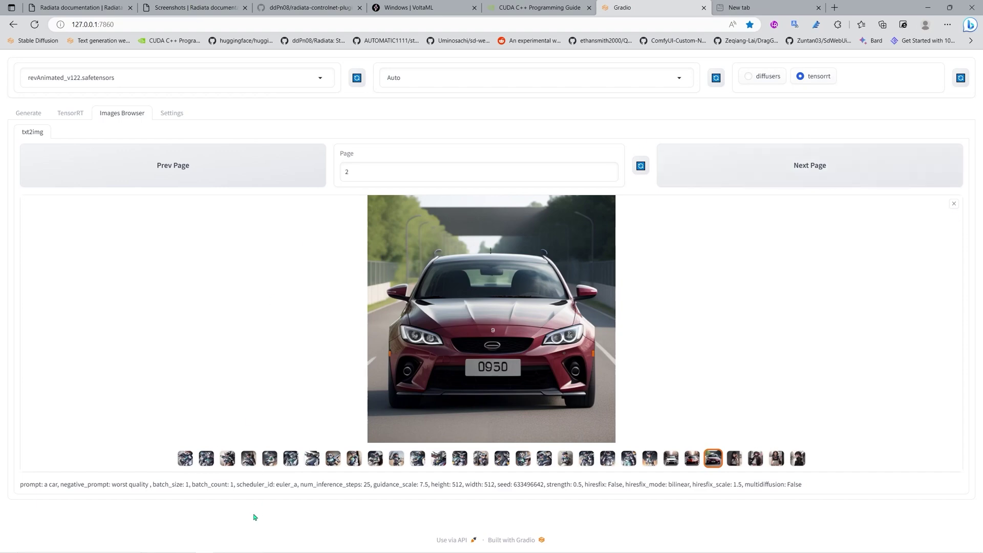
- Bring up the server's command window, shift it over the gallery to check its log, and minimize it
{"action": "left_click", "coordinate": [222, 545]}
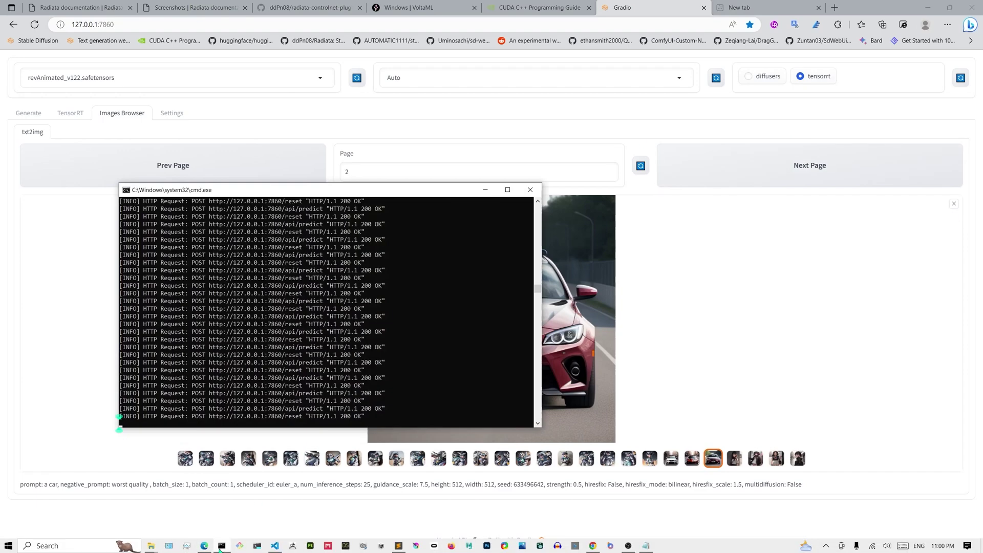
{"action": "left_click_drag", "start_coordinate": [310, 187], "coordinate": [539, 250]}
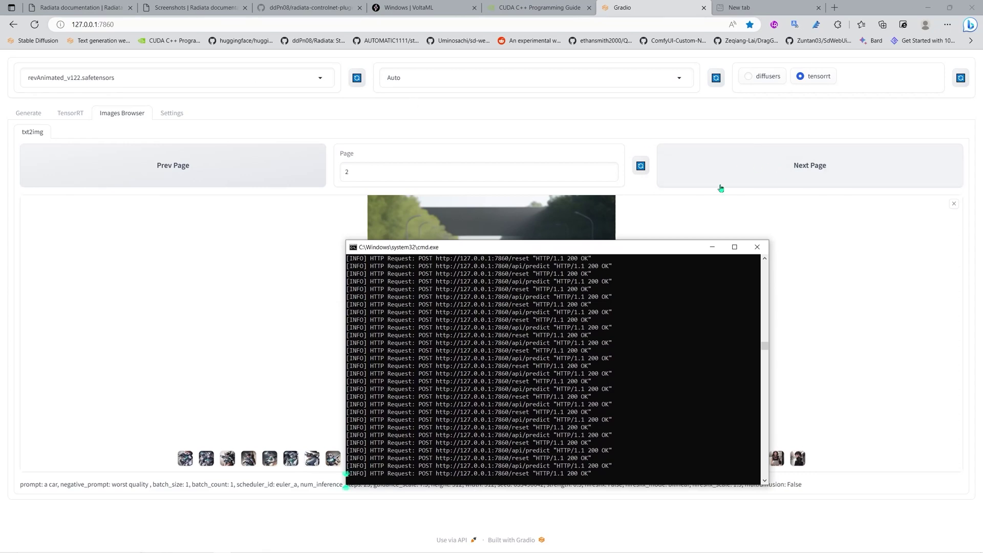
{"action": "left_click", "coordinate": [712, 247]}
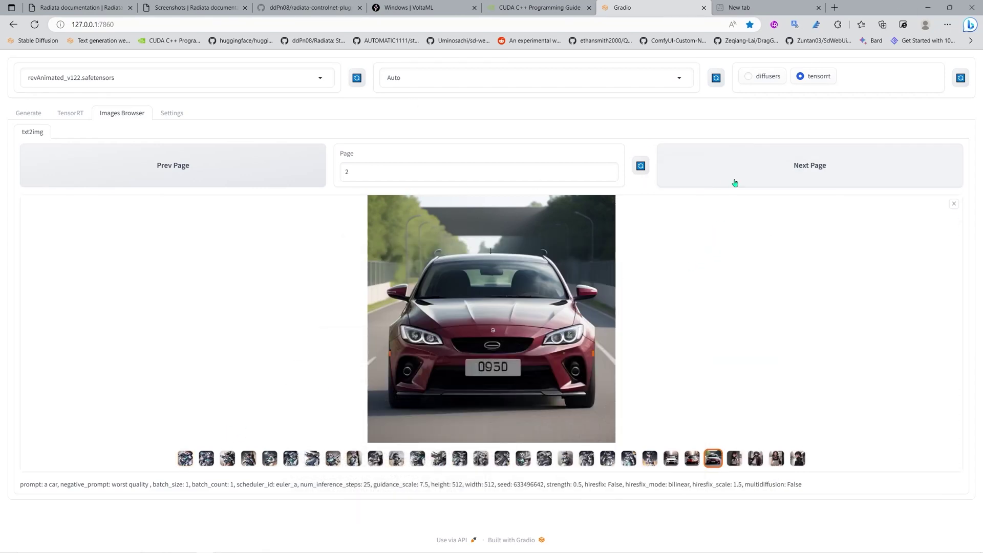
- Return to page 1 of the gallery and compare selected images from the two newest Mechwarrior batches
{"action": "left_click", "coordinate": [202, 164]}
{"action": "left_click", "coordinate": [181, 456]}
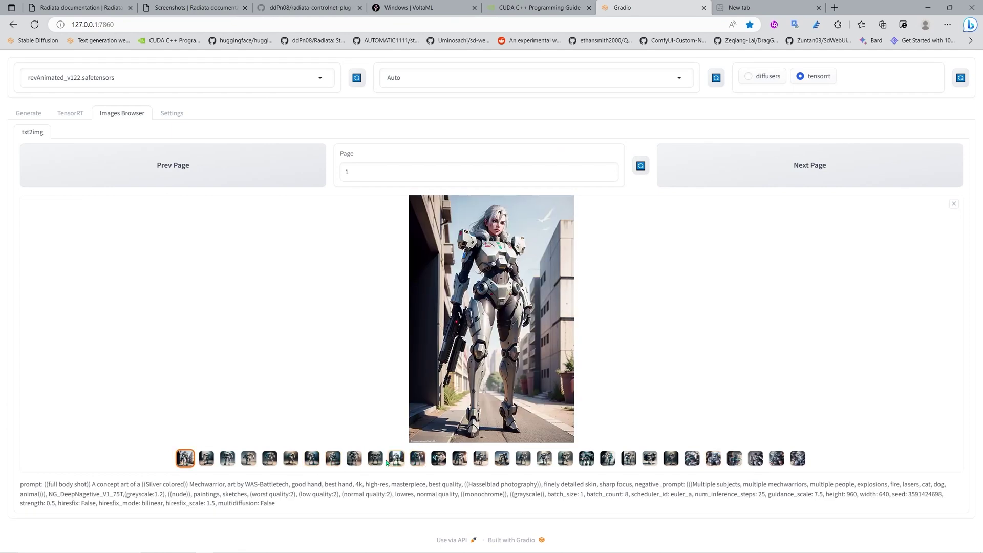
{"action": "left_click", "coordinate": [375, 460]}
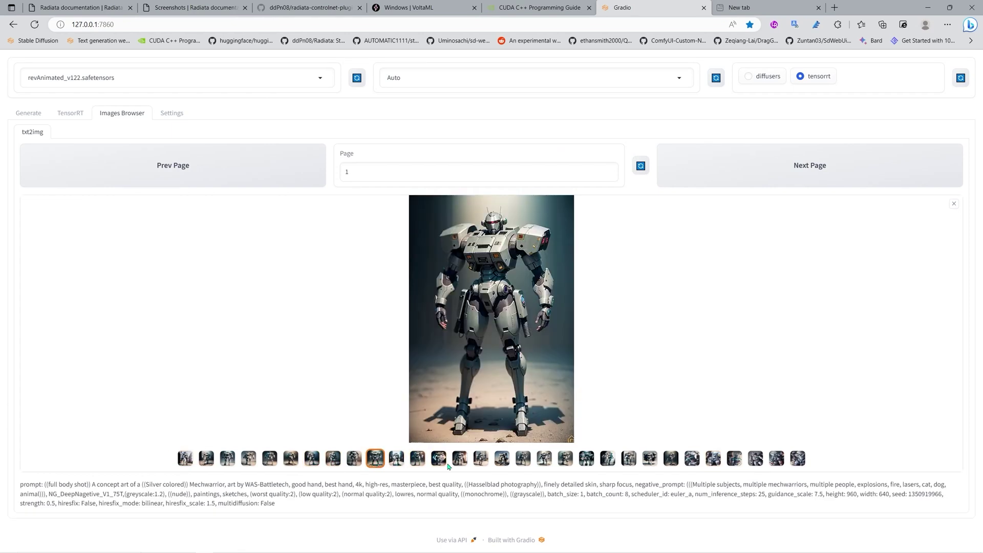
{"action": "left_click", "coordinate": [420, 463]}
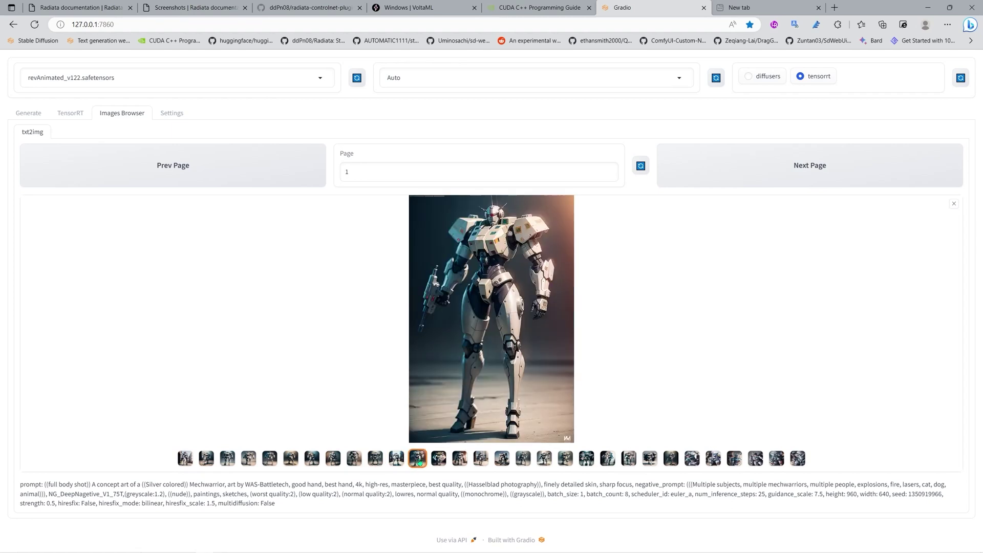
{"action": "left_click", "coordinate": [248, 458]}
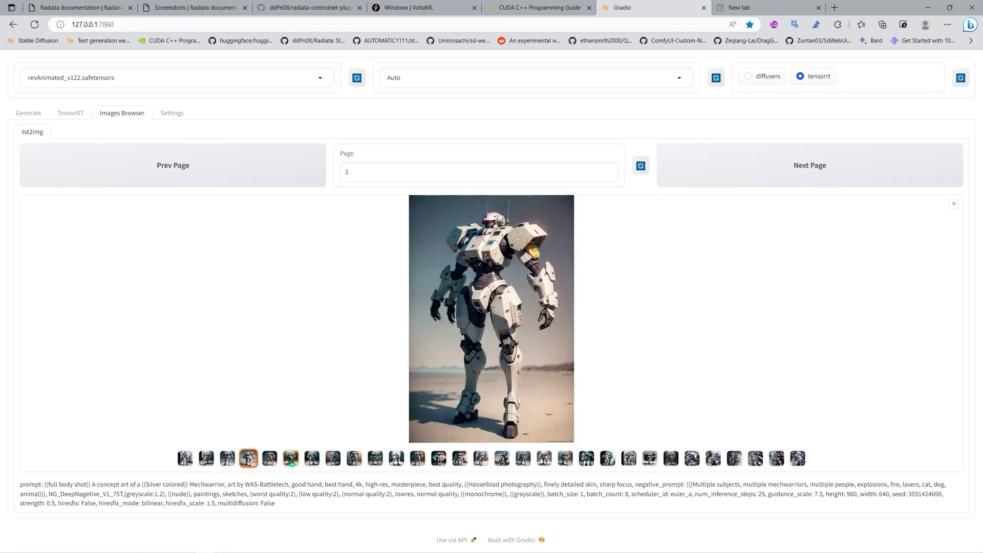
{"action": "left_click", "coordinate": [291, 463]}
{"action": "left_click", "coordinate": [312, 462]}
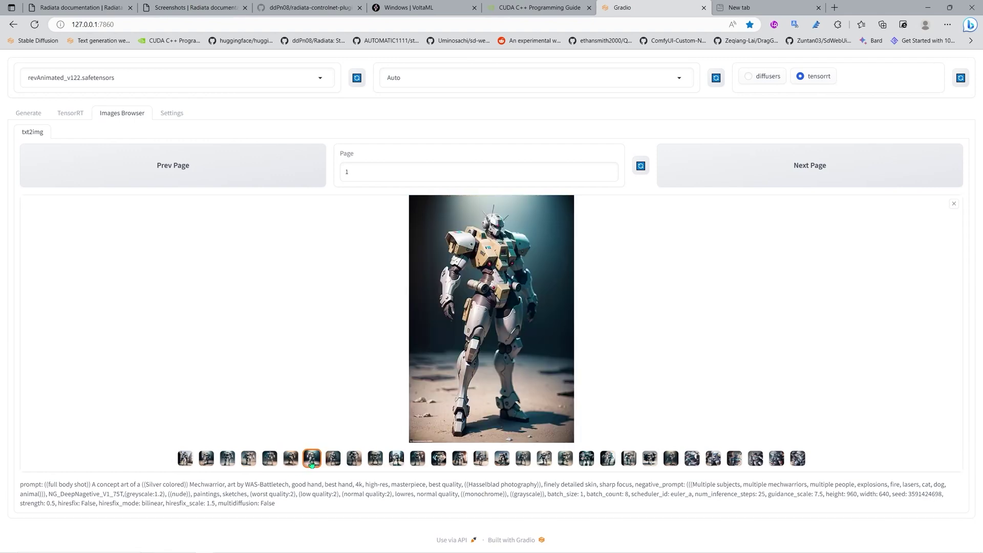
{"action": "left_click", "coordinate": [502, 464]}
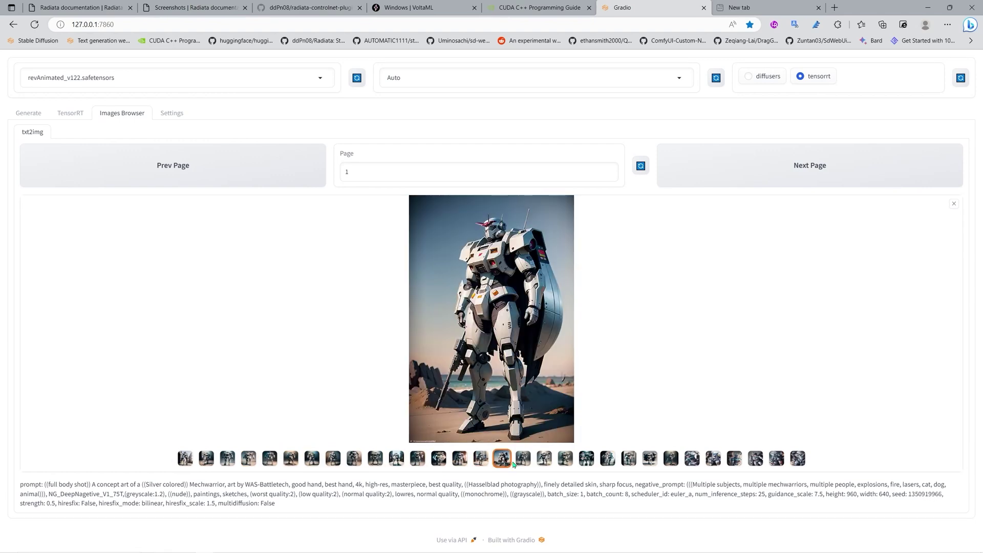
{"action": "left_click", "coordinate": [400, 462]}
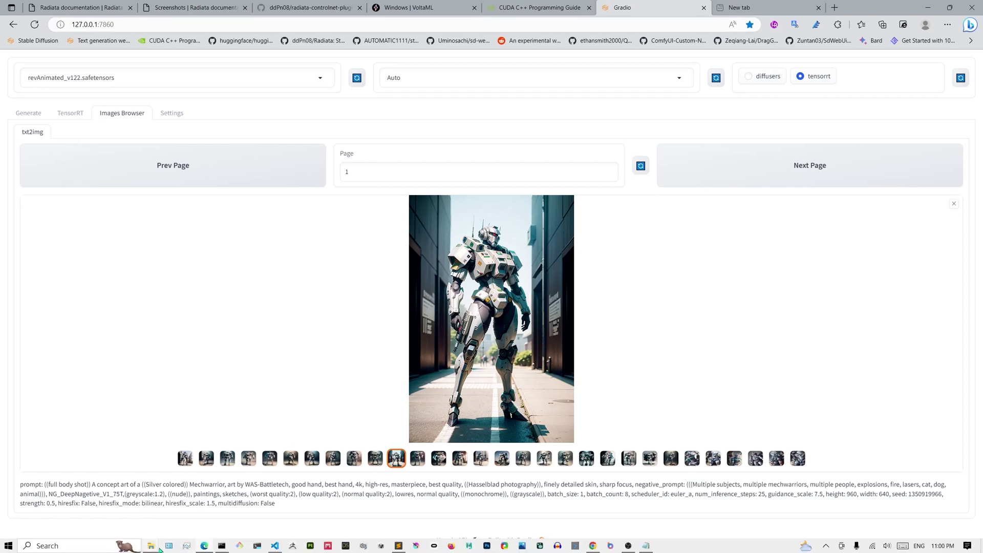
- Open the Deepfloyd IF usage page in the Radiata documentation and copy the --deepfloyd_if argument from the Windows example
{"action": "left_click", "coordinate": [151, 546]}
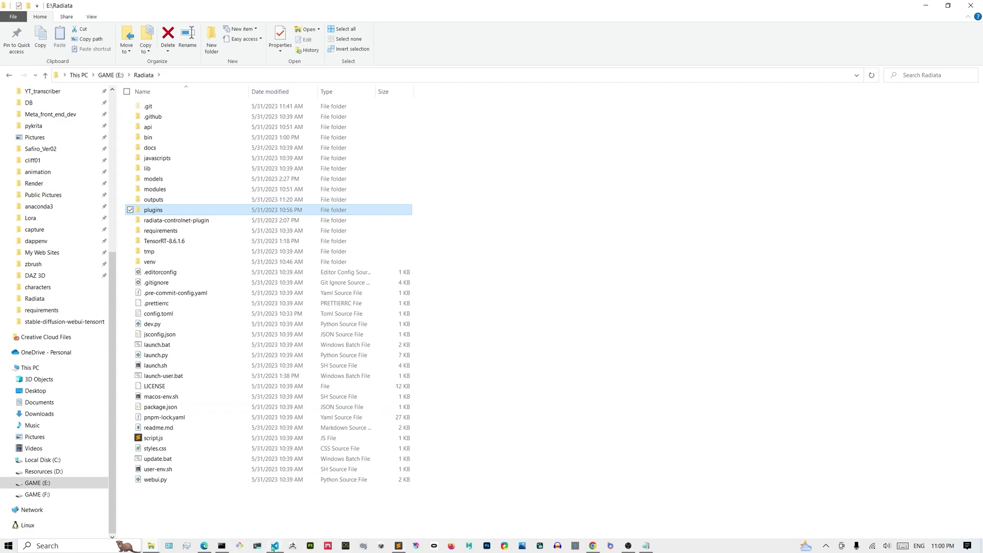
{"action": "left_click", "coordinate": [274, 546]}
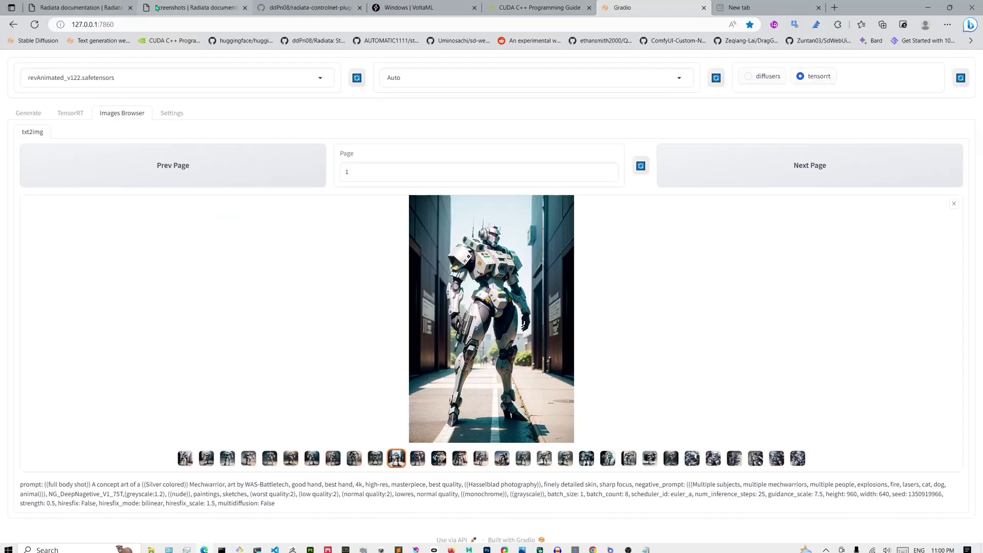
{"action": "left_click", "coordinate": [95, 6]}
{"action": "left_click", "coordinate": [187, 264]}
{"action": "left_click_drag", "start_coordinate": [467, 328], "coordinate": [418, 329]}
{"action": "key", "text": "ctrl+c"}
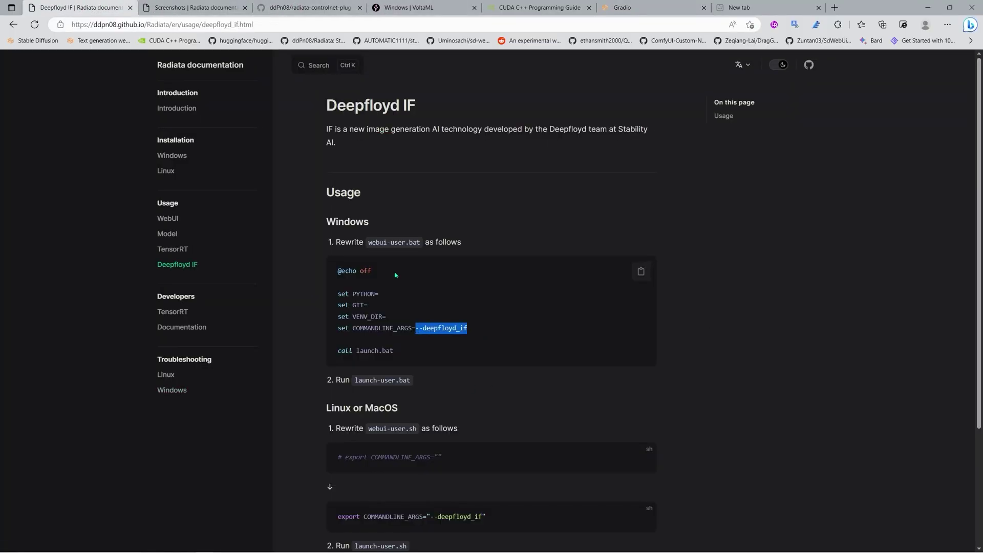
- Replace --tensorrt with --deepfloyd_if in the COMMANDLINE_ARGS line of launch-user.bat in E:\Radiata, save and close it, and return to the documentation
{"action": "left_click", "coordinate": [153, 546]}
{"action": "left_click", "coordinate": [200, 500]}
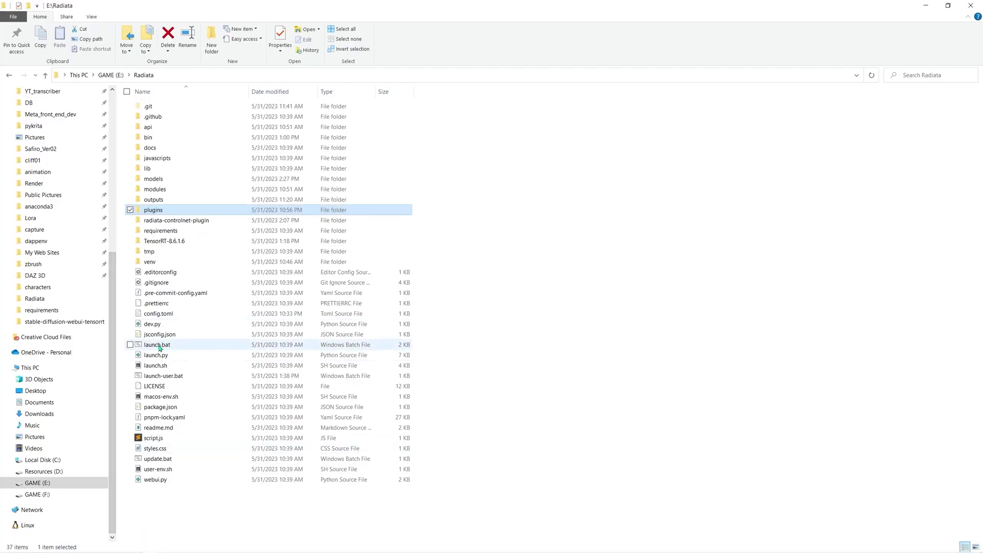
{"action": "right_click", "coordinate": [164, 376]}
{"action": "key", "text": "e"}
{"action": "left_click_drag", "start_coordinate": [490, 314], "coordinate": [451, 317]}
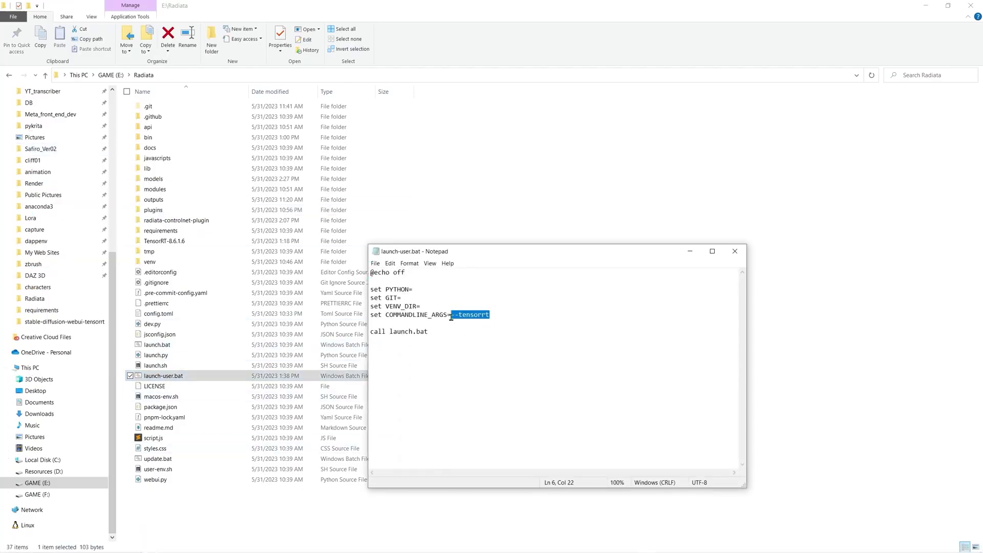
{"action": "key", "text": "ctrl+v"}
{"action": "key", "text": "ctrl+s"}
{"action": "left_click", "coordinate": [734, 251]}
{"action": "key", "text": "alt+Tab"}
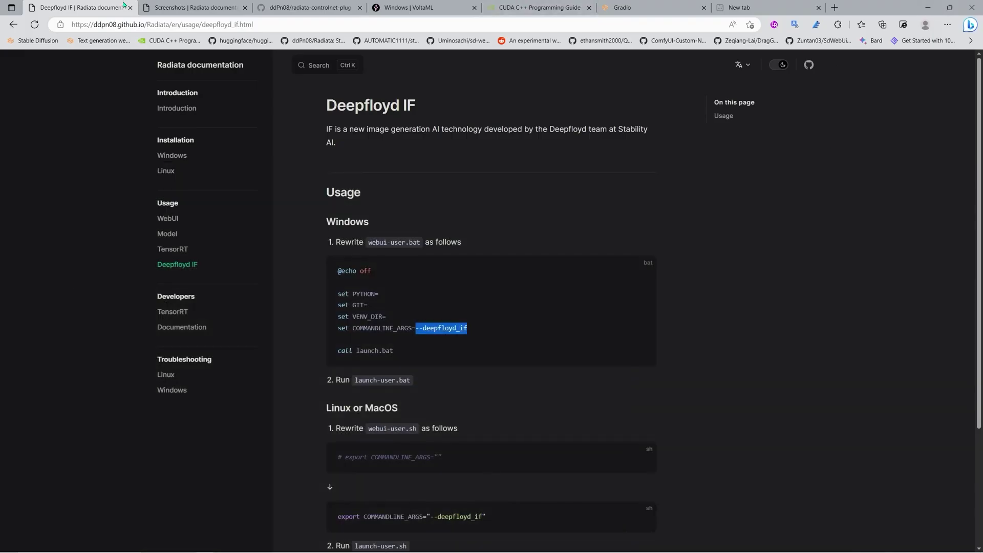